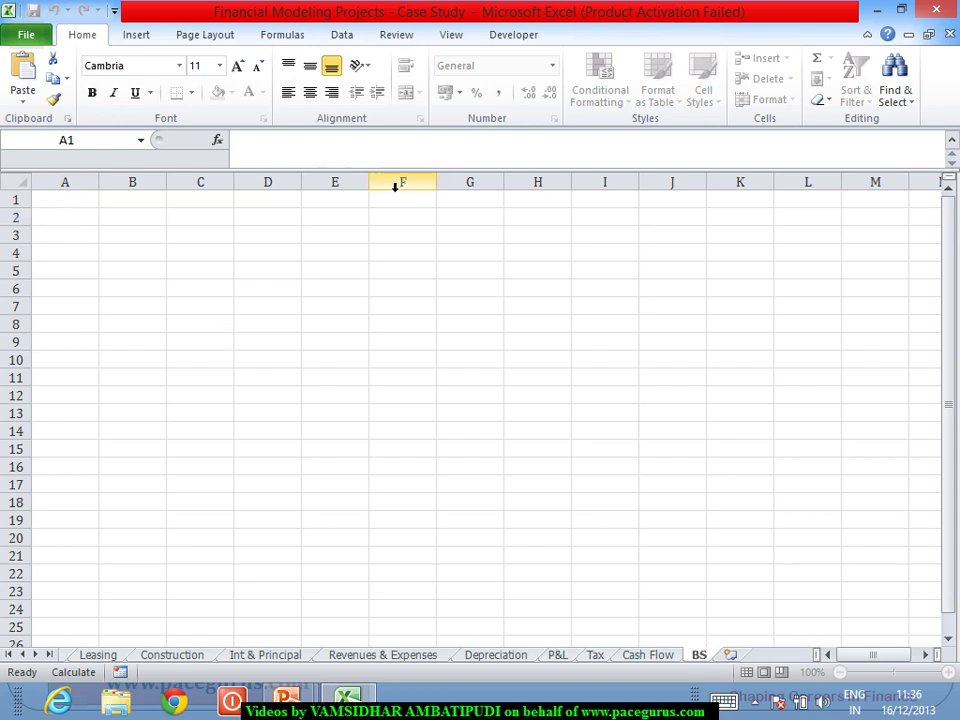
In A1 of the BS sheet, enter =IF('Cash Flow'!A1="","",'Cash Flow'!A1), with the formula bar collapsed to one line
{"action": "left_click_drag", "start_coordinate": [386, 180], "coordinate": [381, 159]}
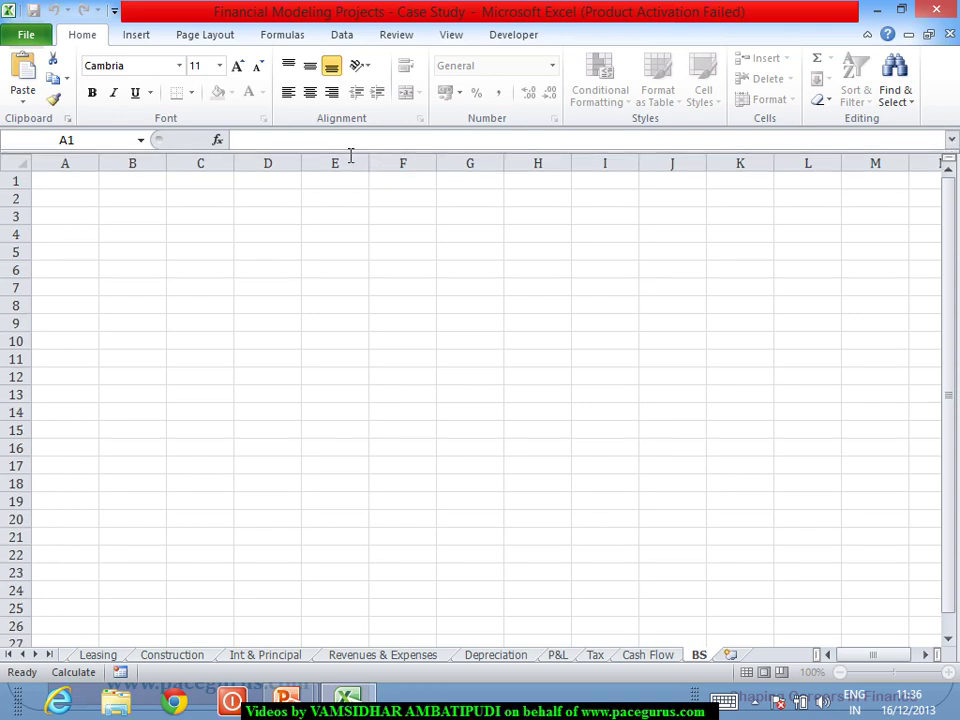
{"action": "left_click", "coordinate": [62, 189]}
{"action": "type", "text": "=IF("}
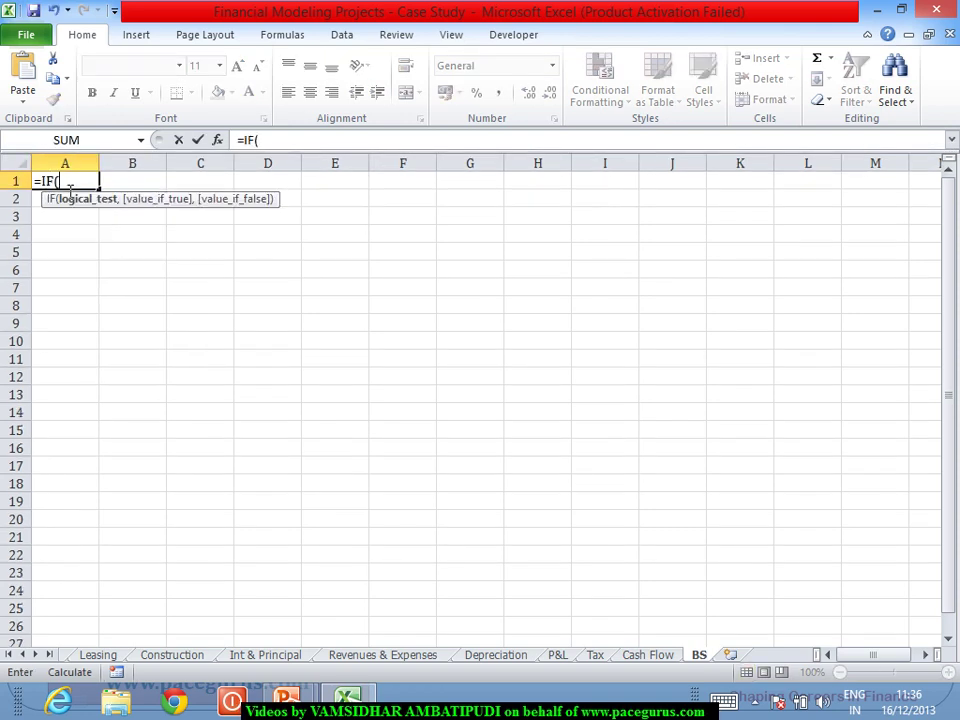
{"action": "left_click", "coordinate": [633, 654]}
{"action": "left_click", "coordinate": [88, 185]}
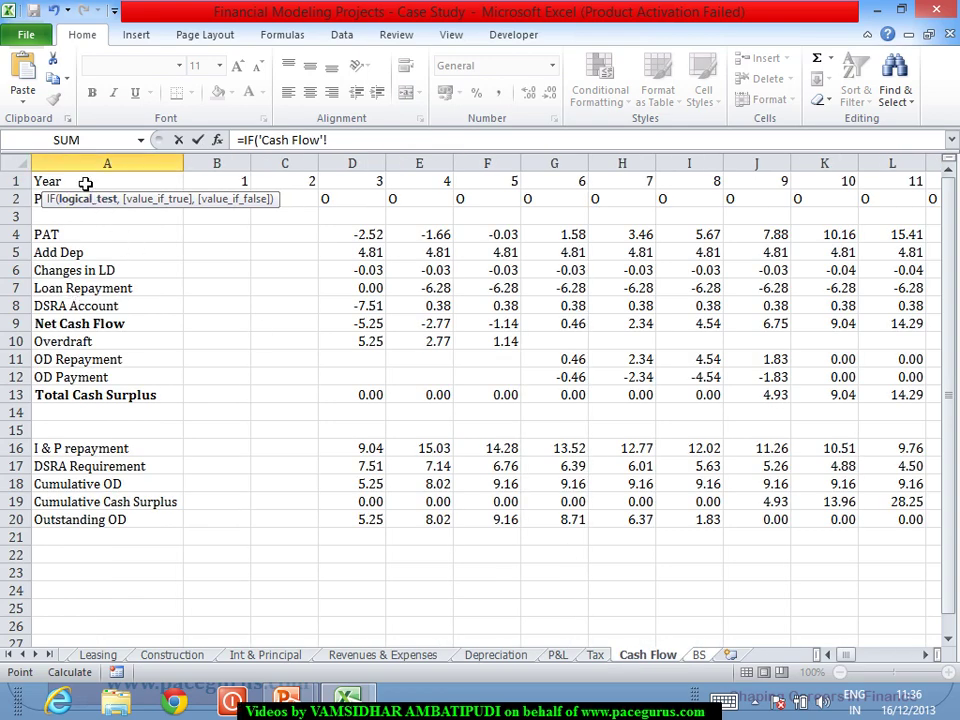
{"action": "type", "text": "=\"\",\"\""}
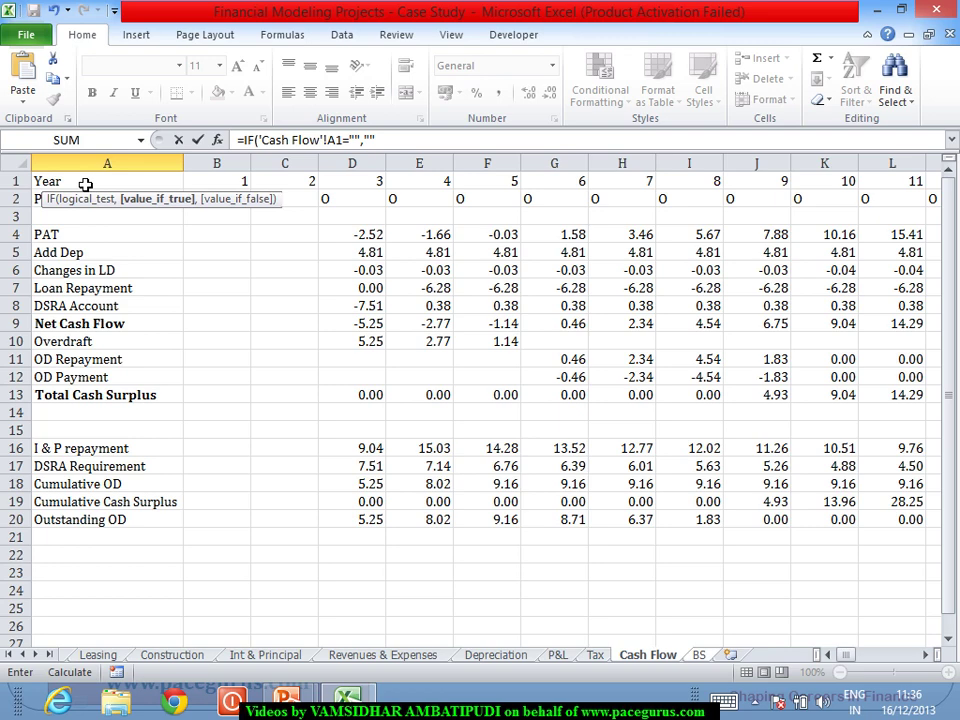
{"action": "type", "text": ","}
{"action": "left_click", "coordinate": [86, 184]}
{"action": "key", "text": "Tab"}
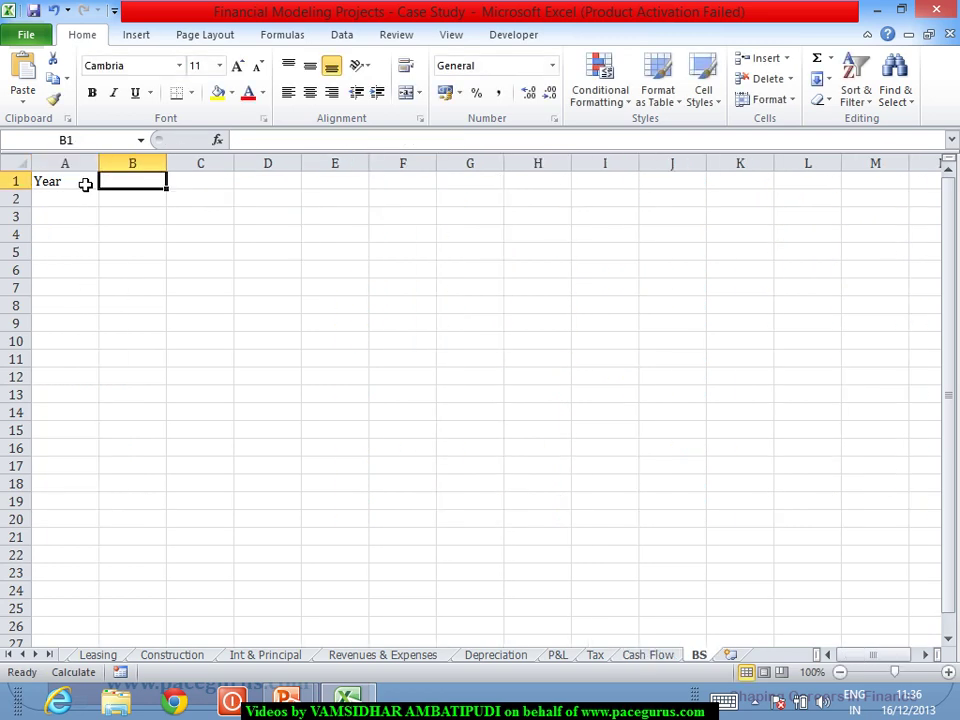
Fill the A1 formula across and down through AZ2 to bring in the Year and Phase rows
{"action": "left_click", "coordinate": [50, 184]}
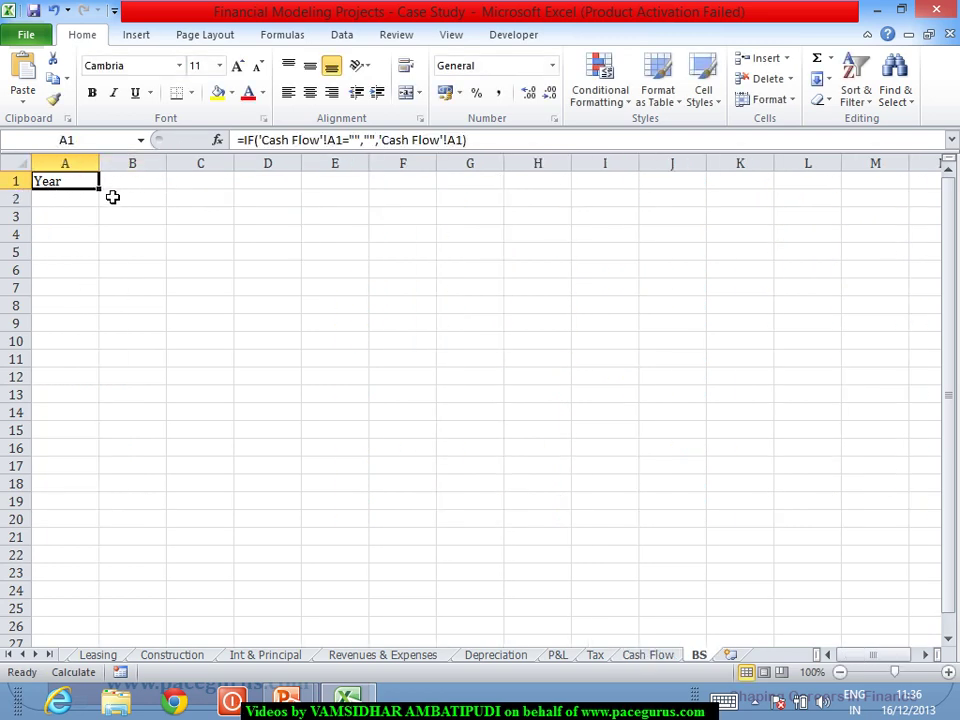
{"action": "left_click_drag", "start_coordinate": [100, 191], "coordinate": [700, 487]}
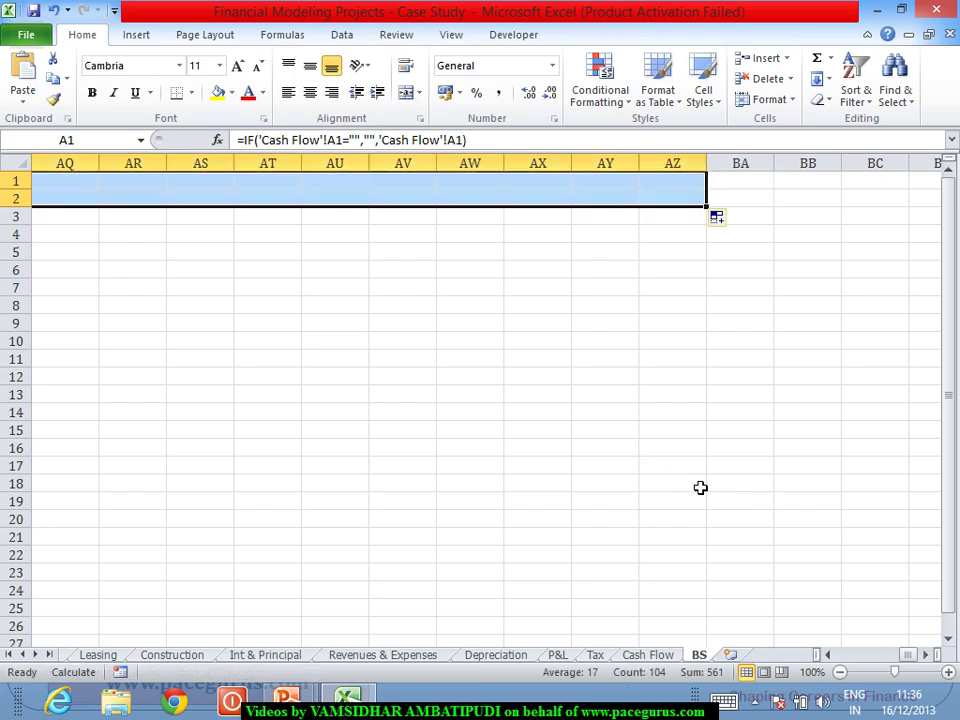
{"action": "left_click_drag", "start_coordinate": [895, 655], "coordinate": [829, 656]}
{"action": "left_click", "coordinate": [318, 272]}
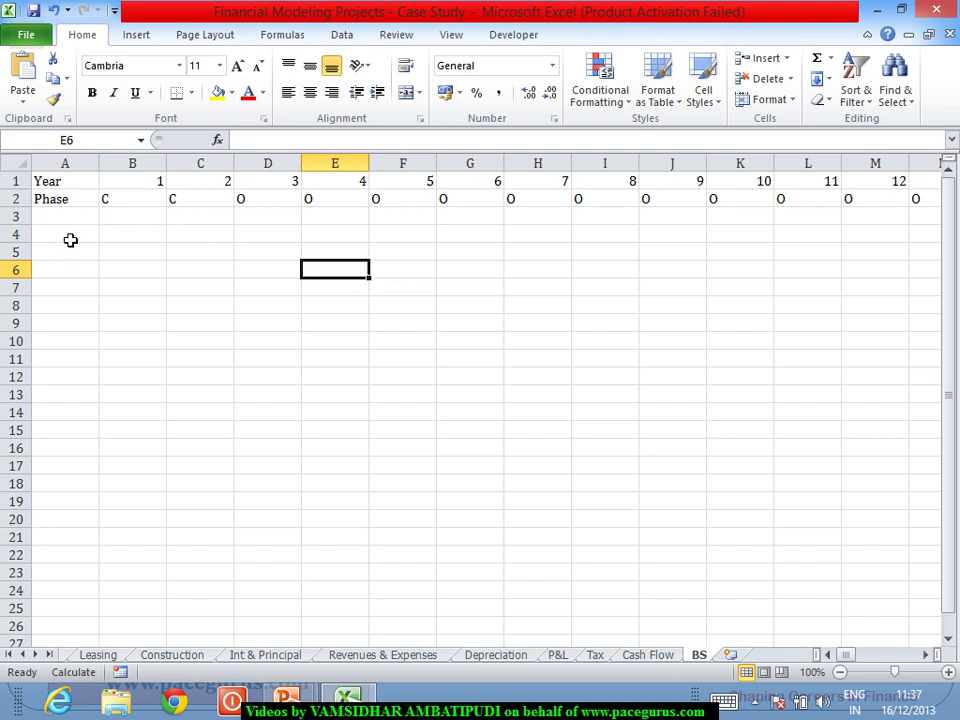
Enter the bold heading "Liabilities + OE" in A4
{"action": "left_click", "coordinate": [70, 240]}
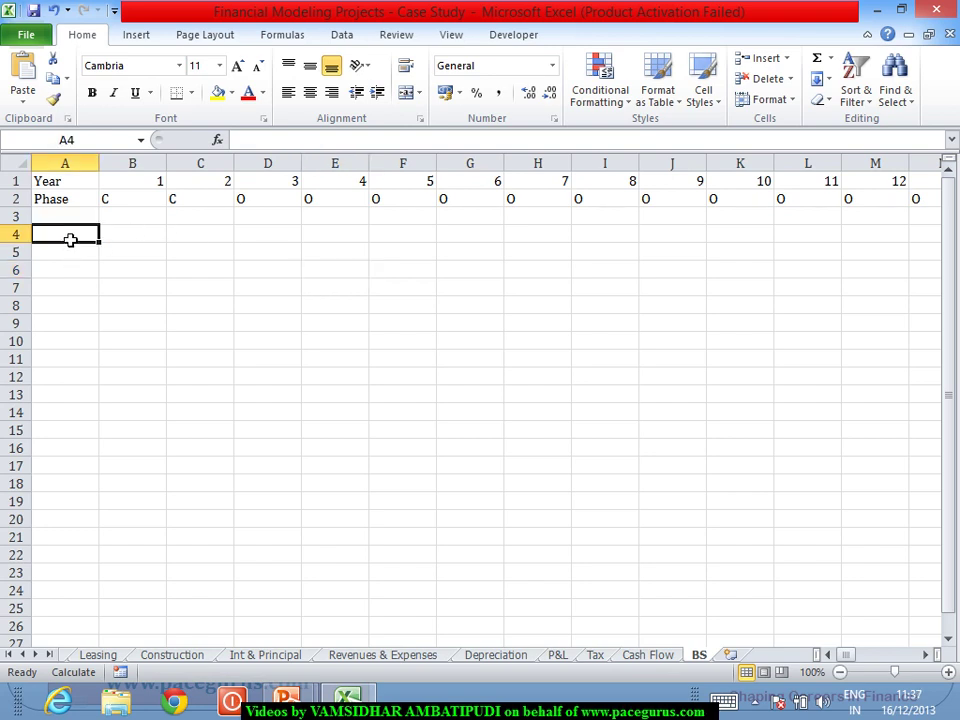
{"action": "key", "text": "ctrl+b"}
{"action": "type", "text": "Liabil"}
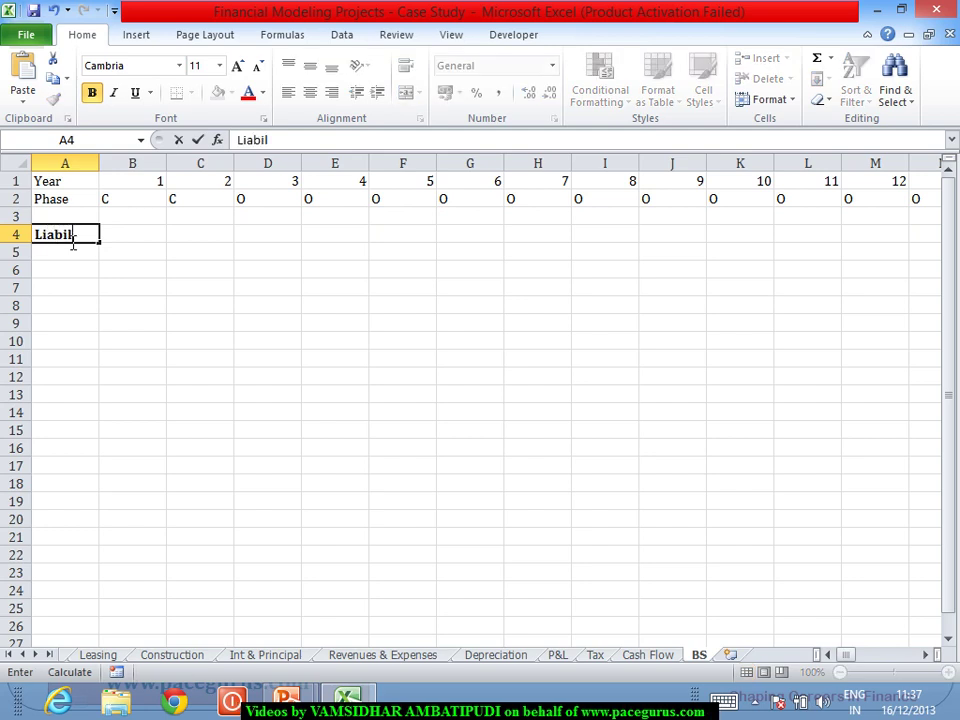
{"action": "type", "text": "ities + OE"}
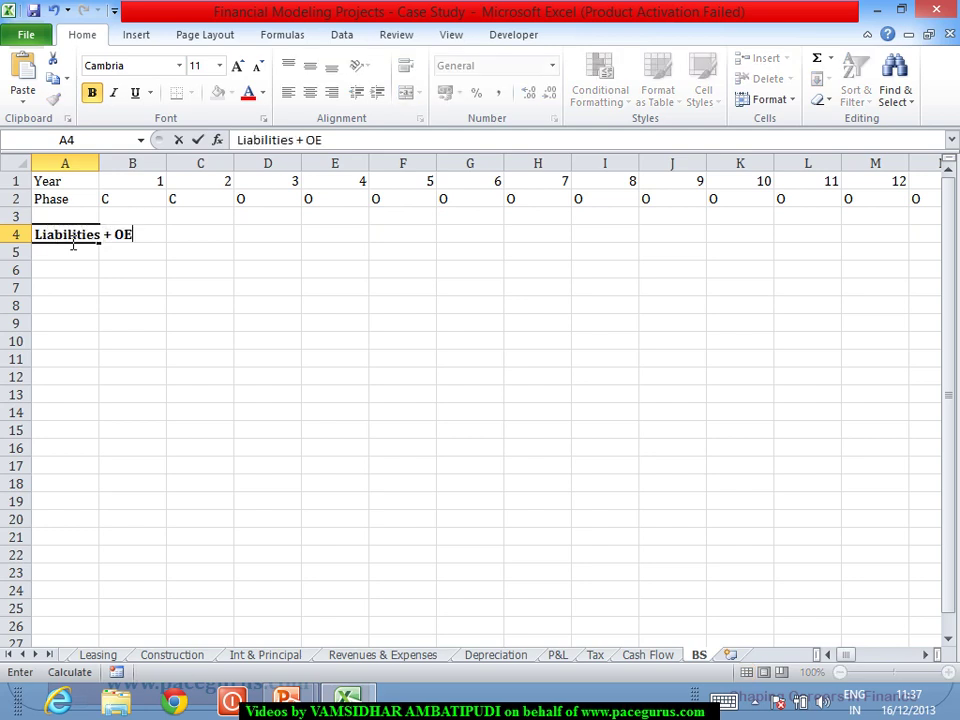
{"action": "key", "text": "Return"}
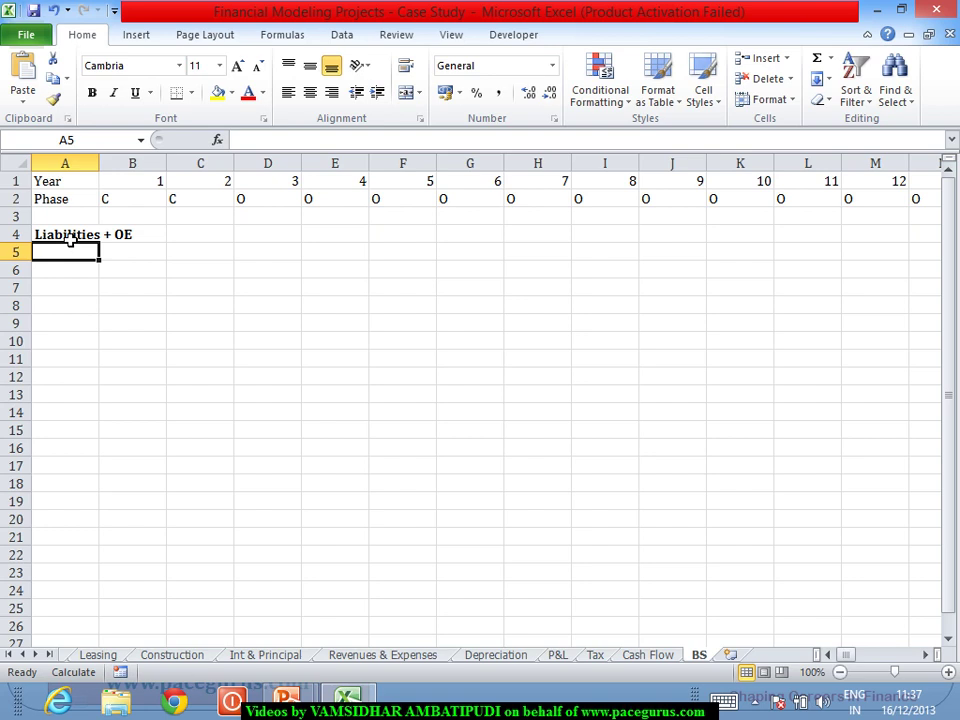
{"action": "key", "text": "ctrl+b"}
{"action": "type", "text": "Debt"}
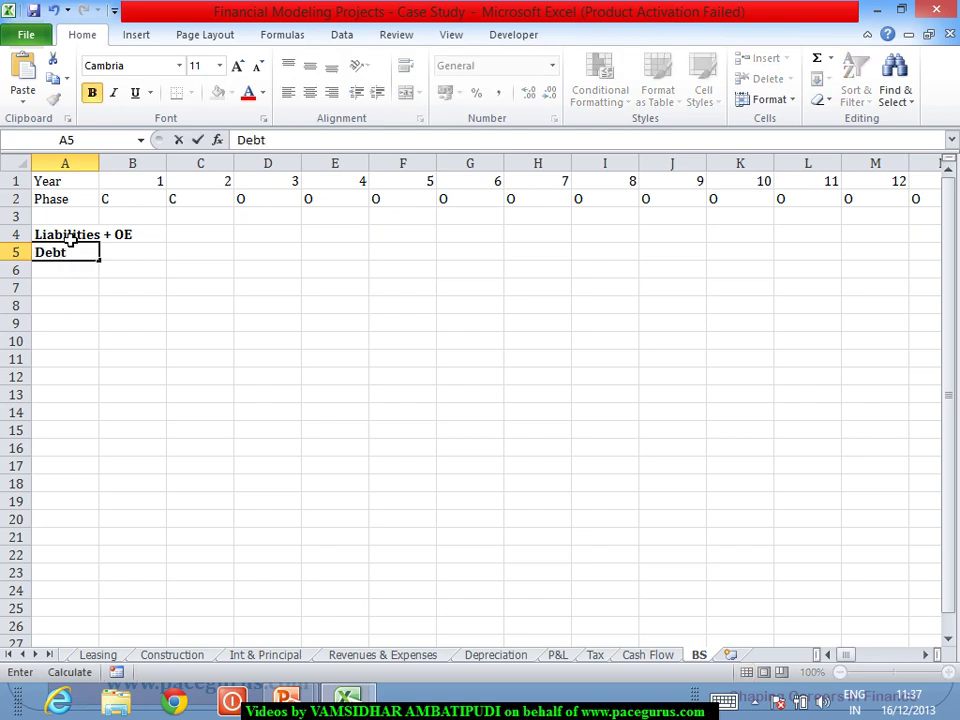
{"action": "key", "text": "BackSpace"}
{"action": "key", "text": "BackSpace"}
{"action": "key", "text": "BackSpace"}
{"action": "key", "text": "BackSpace"}
{"action": "type", "text": "Debt"}
{"action": "key", "text": "BackSpace"}
{"action": "key", "text": "BackSpace"}
{"action": "key", "text": "BackSpace"}
{"action": "key", "text": "BackSpace"}
Label A5 "Loans Outstanding" and auto-fit the width of column A
{"action": "type", "text": "Loans Outstanding"}
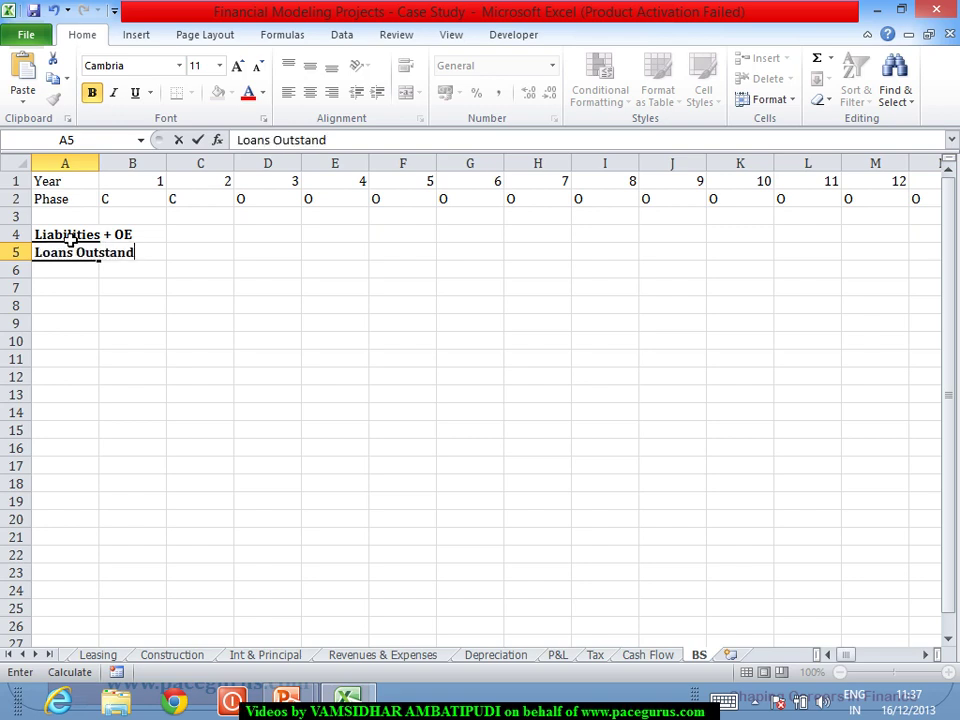
{"action": "key", "text": "Return"}
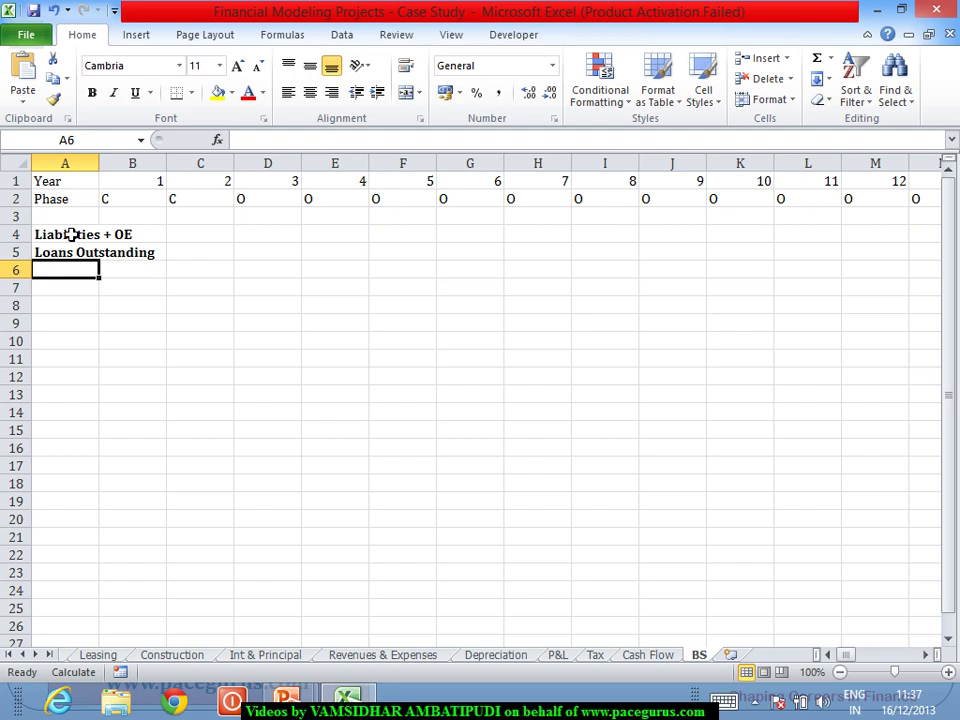
{"action": "double_click", "coordinate": [100, 163]}
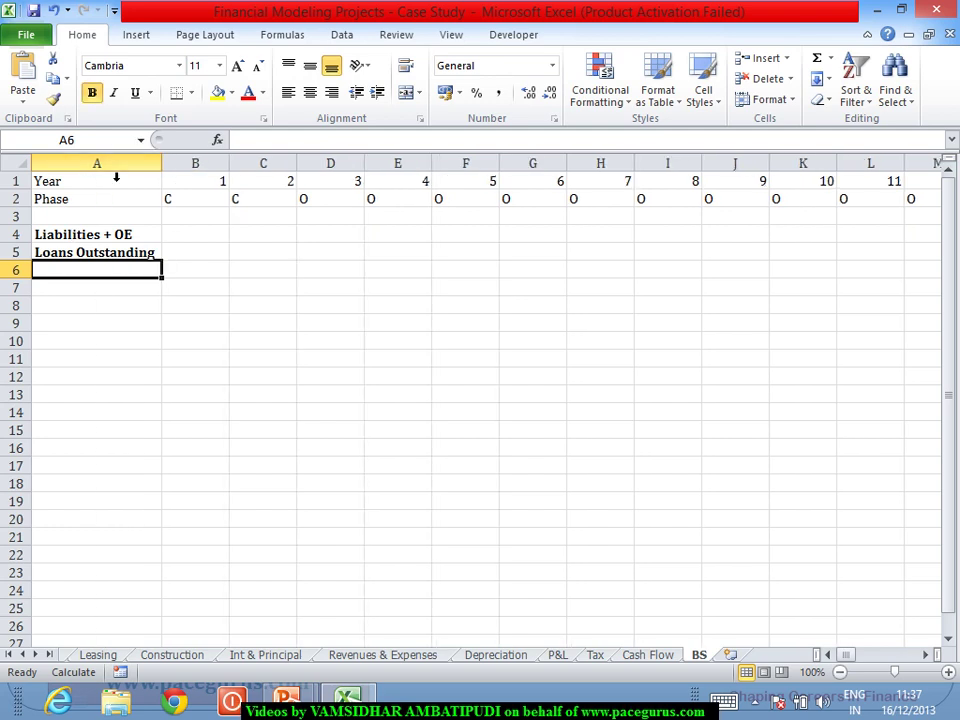
Label A6 "Equity Capital" and A7 "Reserves", and set the labels in A5:A7 to regular, non-bold text
{"action": "key", "text": "ctrl+b"}
{"action": "type", "text": "Equity"}
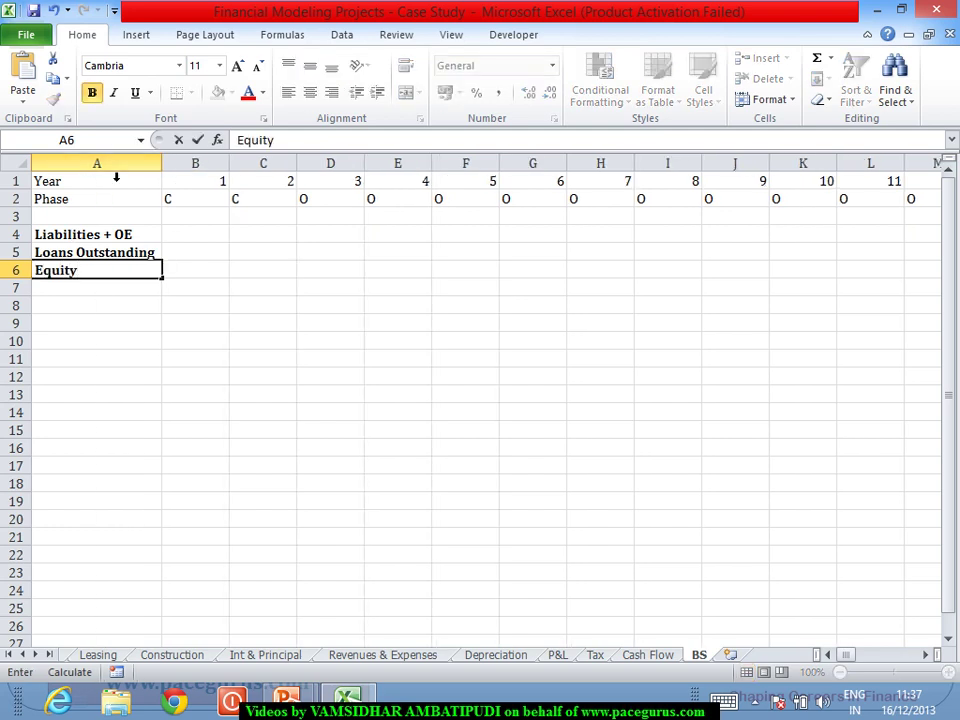
{"action": "type", "text": " Capital"}
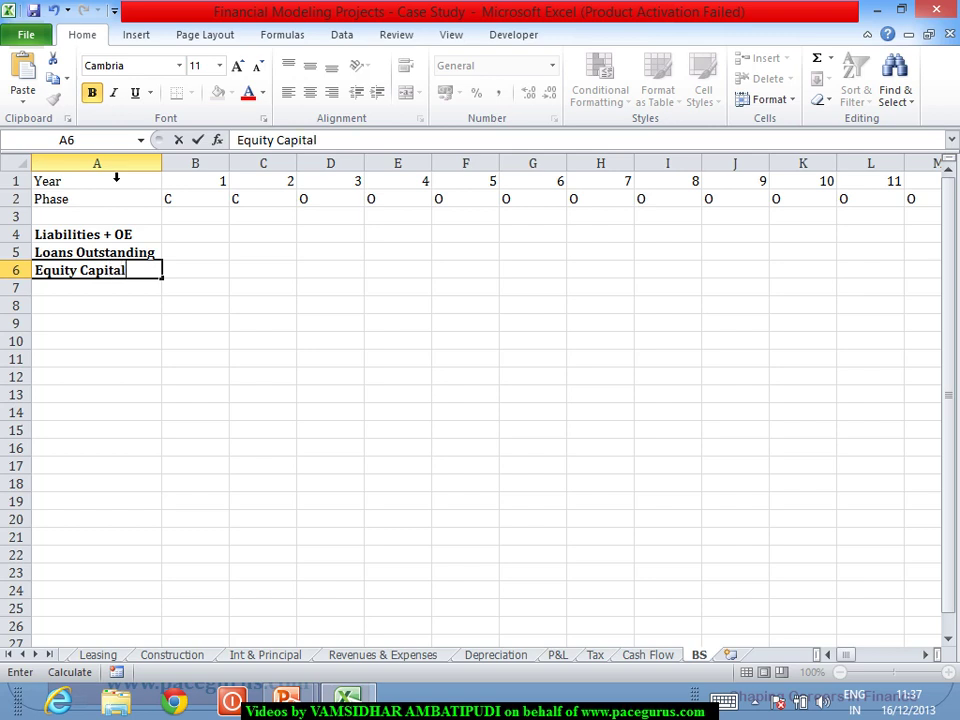
{"action": "key", "text": "Return"}
{"action": "key", "text": "ctrl+b"}
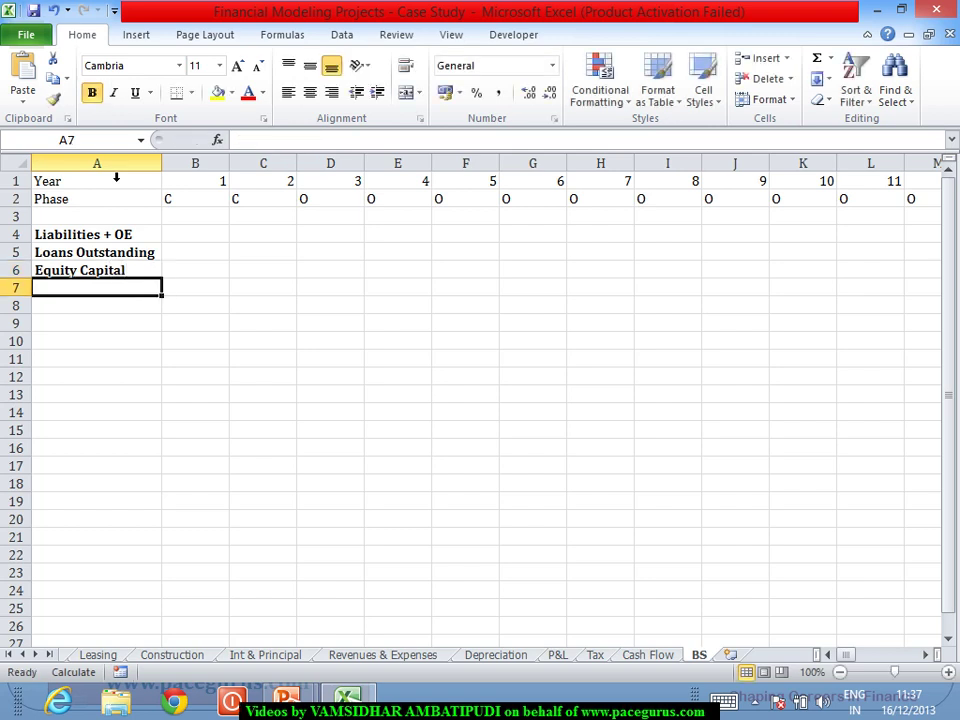
{"action": "type", "text": "Reserves"}
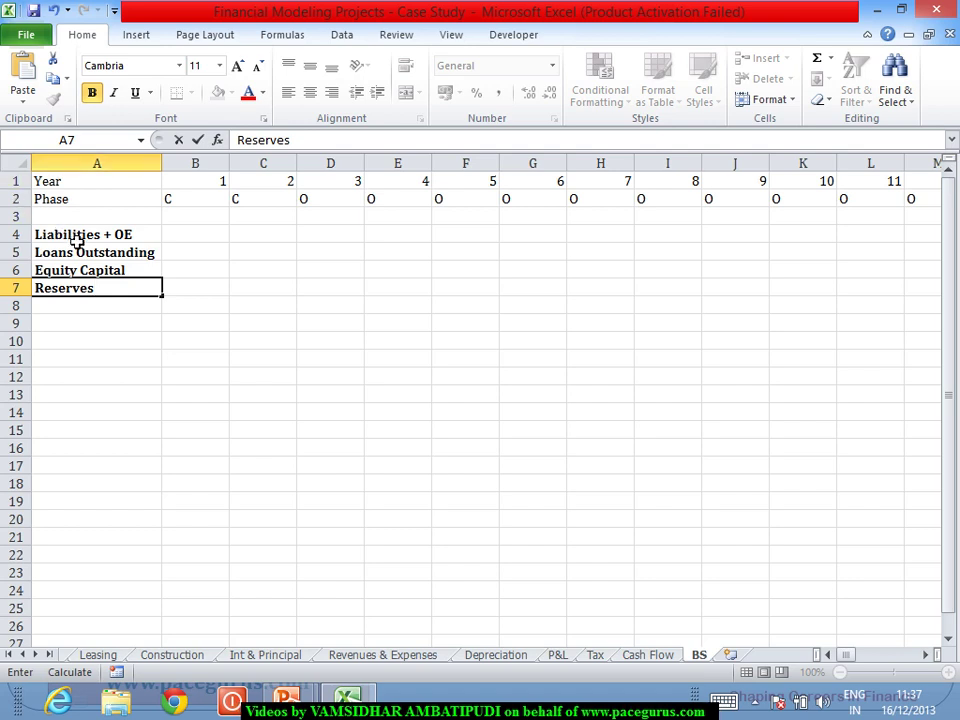
{"action": "left_click_drag", "start_coordinate": [79, 253], "coordinate": [83, 290]}
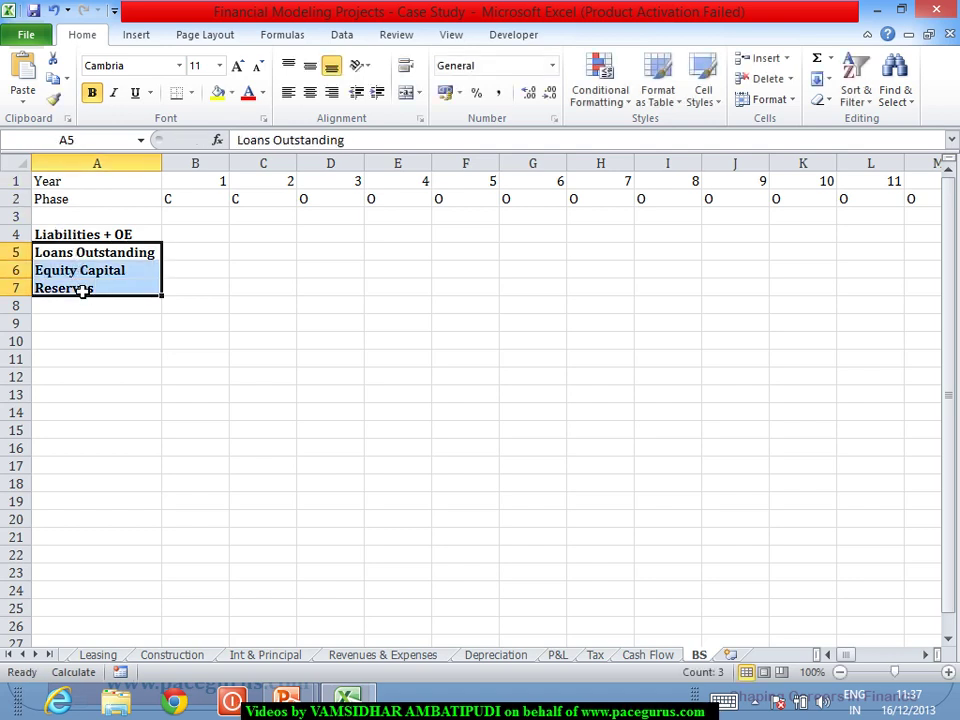
{"action": "key", "text": "ctrl+b"}
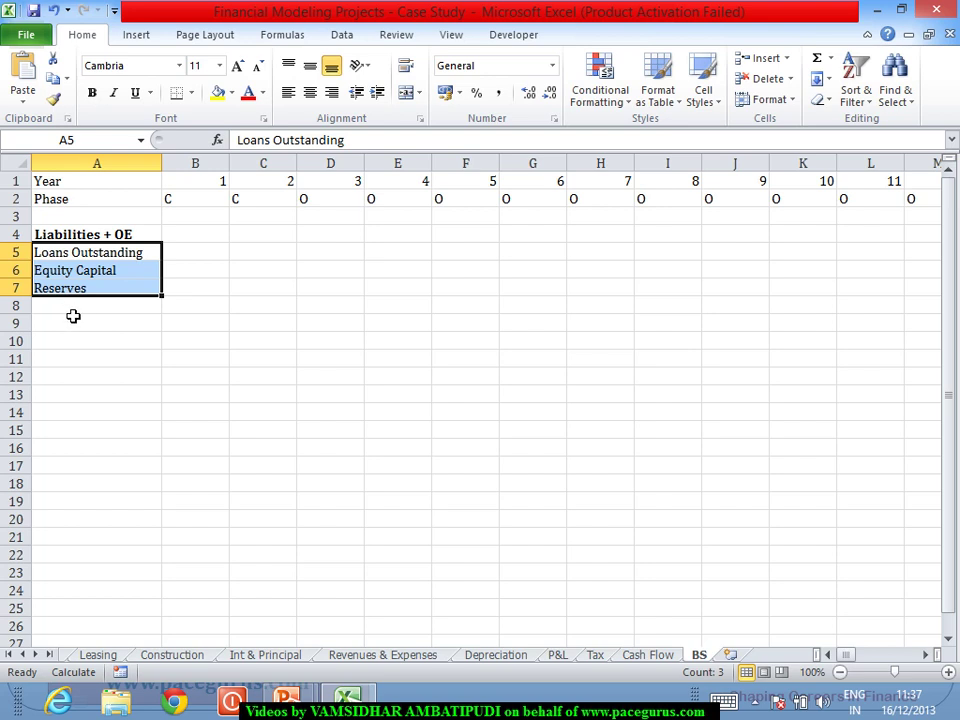
Label A8 "Overdraft", leaving A9 empty
{"action": "left_click", "coordinate": [73, 311]}
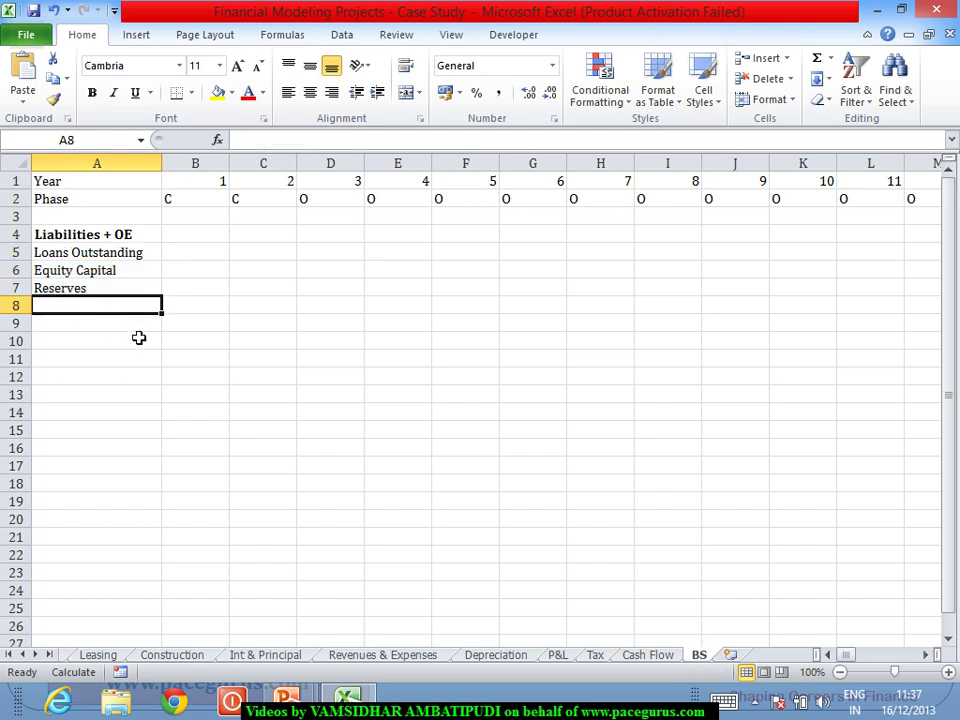
{"action": "type", "text": "Overdr"}
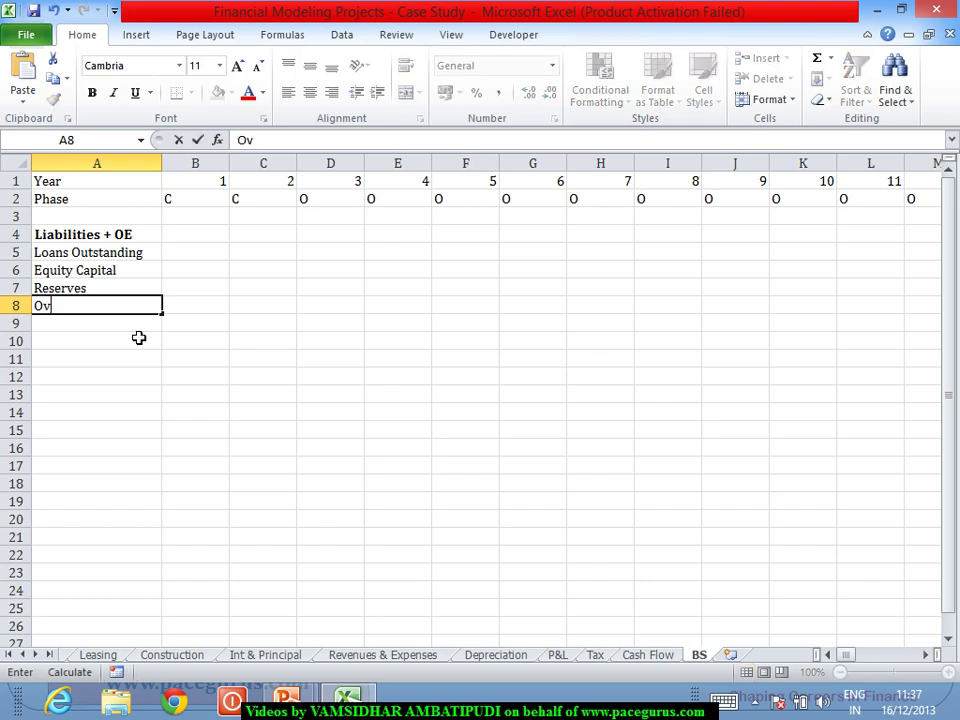
{"action": "key", "text": "Return"}
{"action": "type", "text": "aft"}
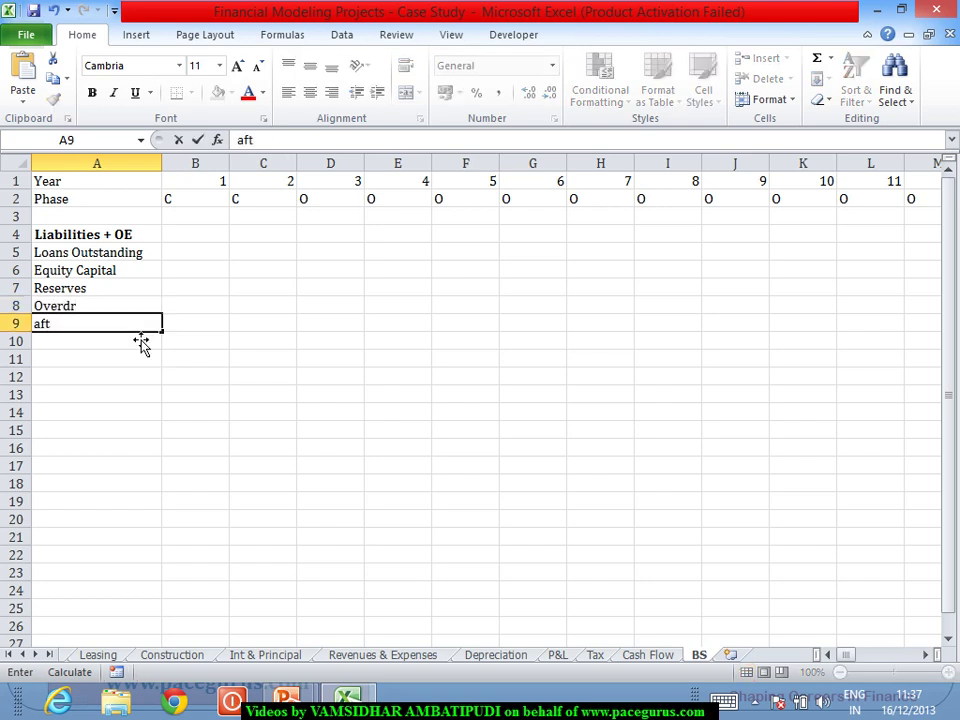
{"action": "key", "text": "Escape"}
{"action": "left_click", "coordinate": [118, 310]}
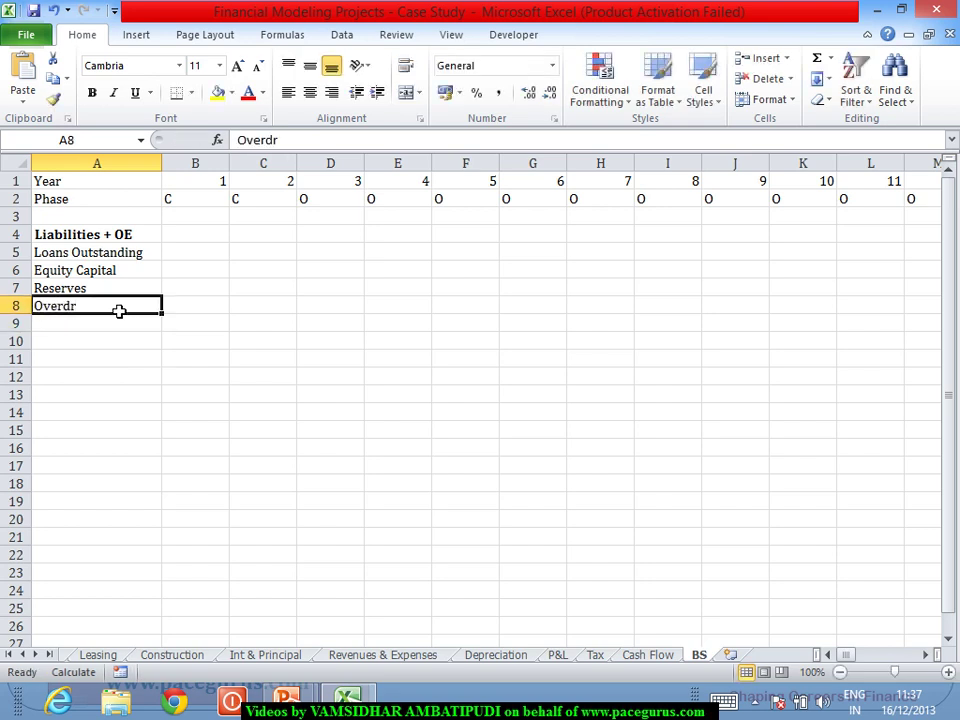
{"action": "double_click", "coordinate": [118, 310]}
{"action": "type", "text": "aft"}
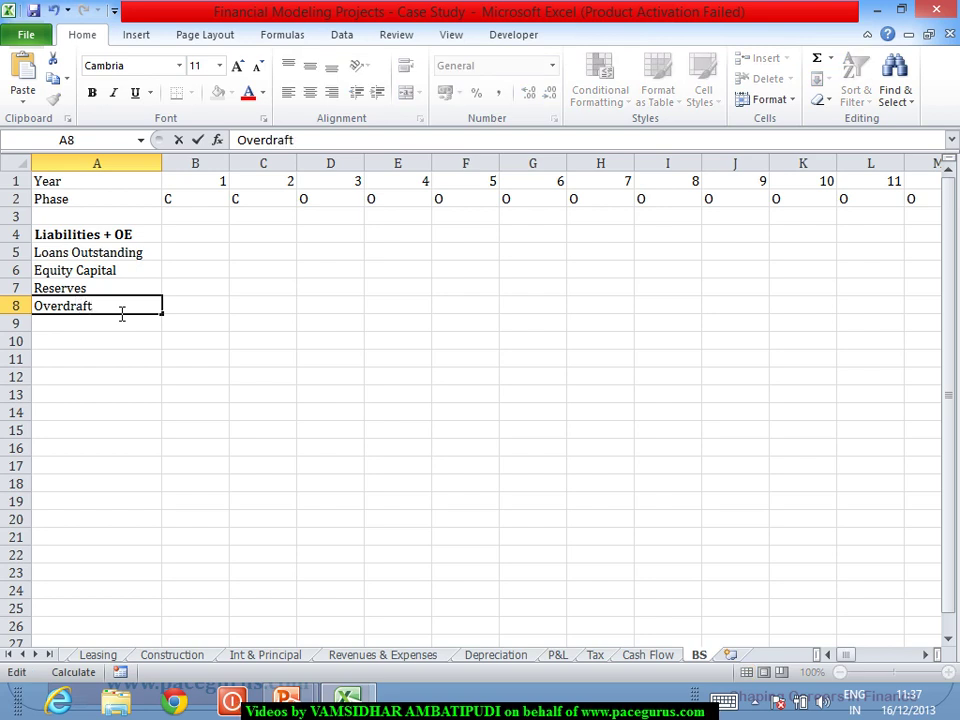
{"action": "key", "text": "Return"}
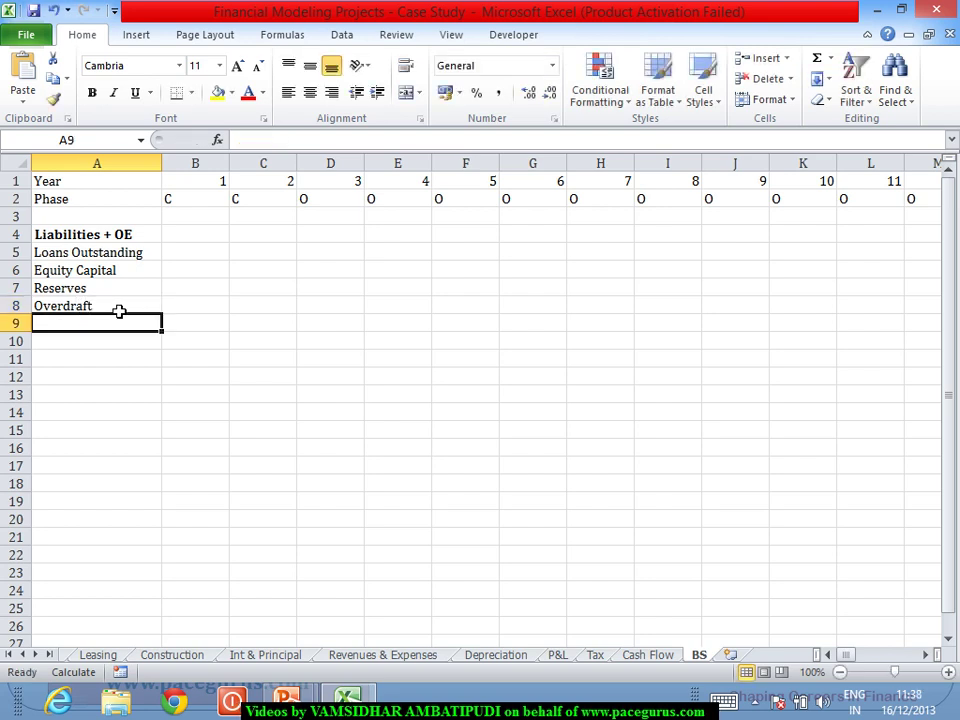
Enter the bold label "Total Liabilities + OE" in A10
{"action": "key", "text": "Down"}
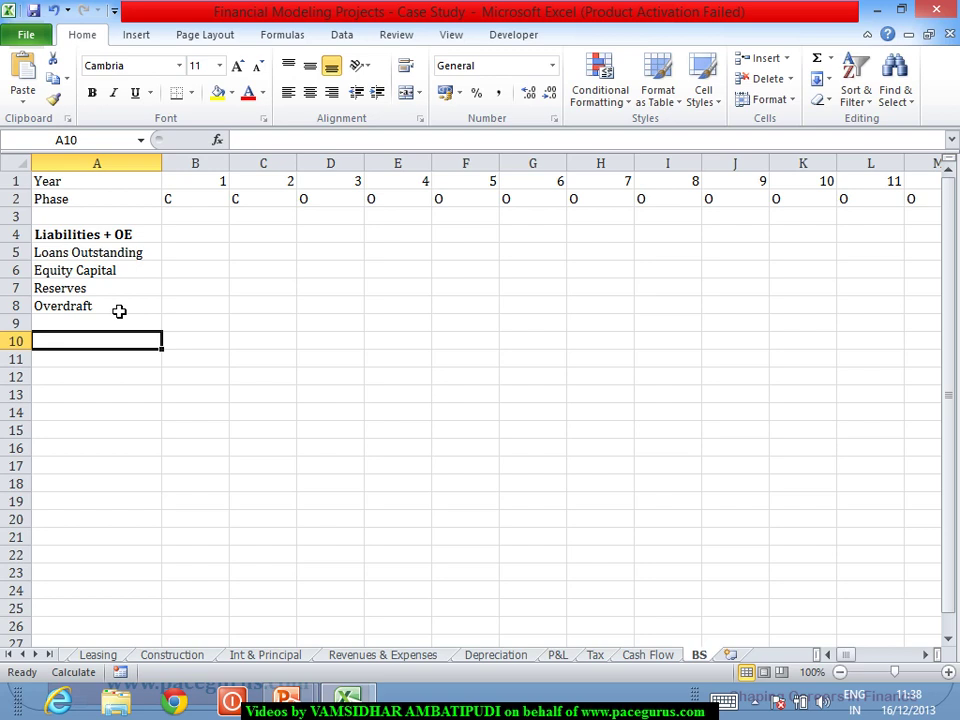
{"action": "key", "text": "Up"}
{"action": "key", "text": "Down"}
{"action": "key", "text": "ctrl+b"}
{"action": "type", "text": "Total "}
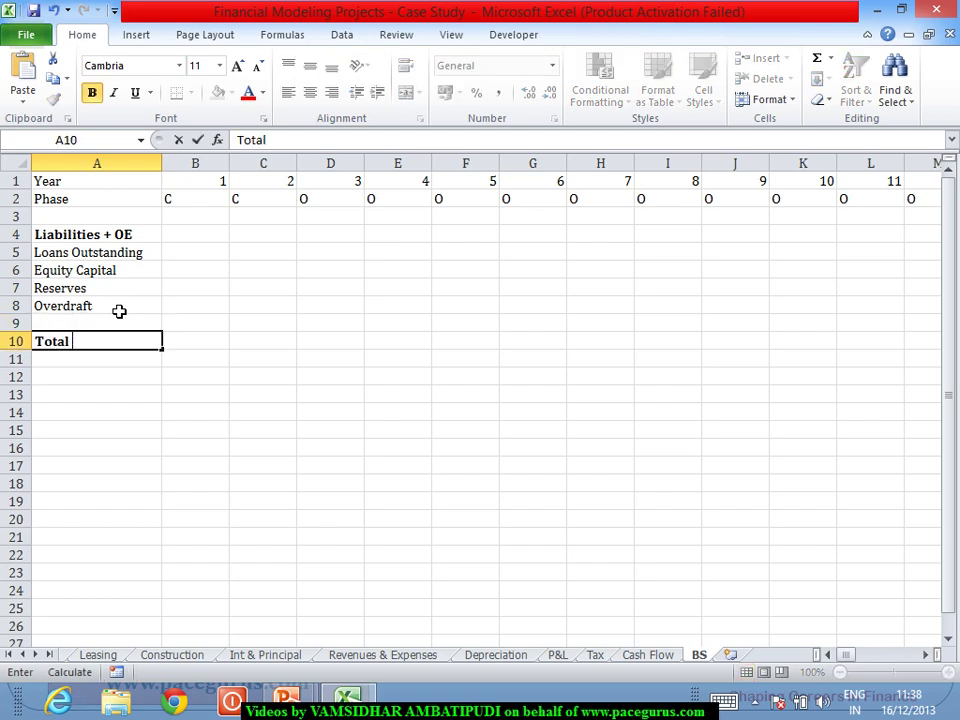
{"action": "type", "text": "Liabilit"}
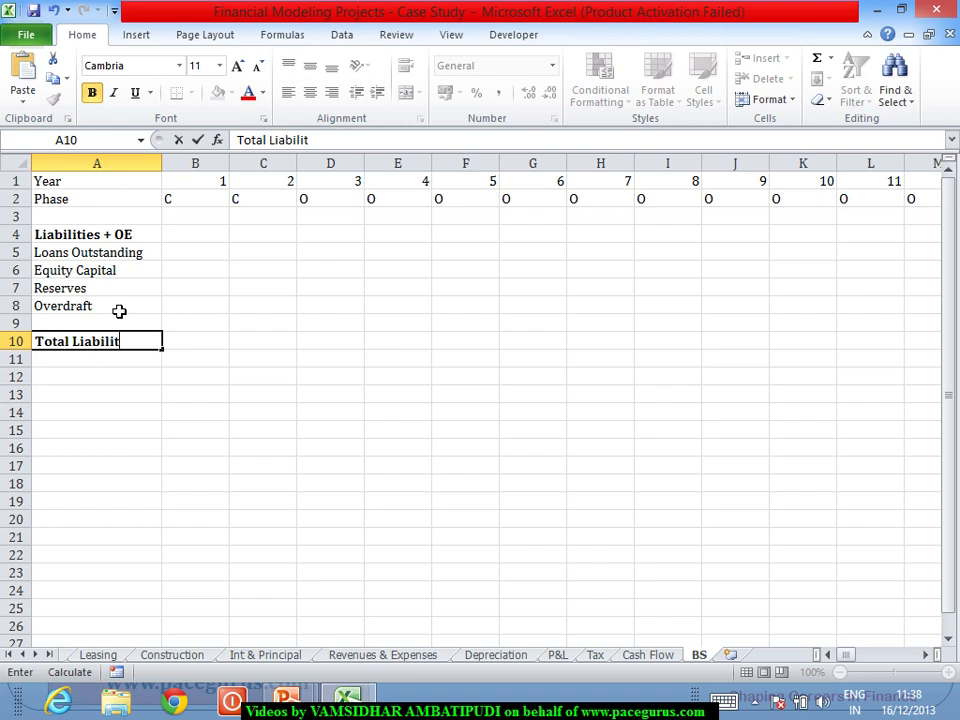
{"action": "type", "text": "ies + OE"}
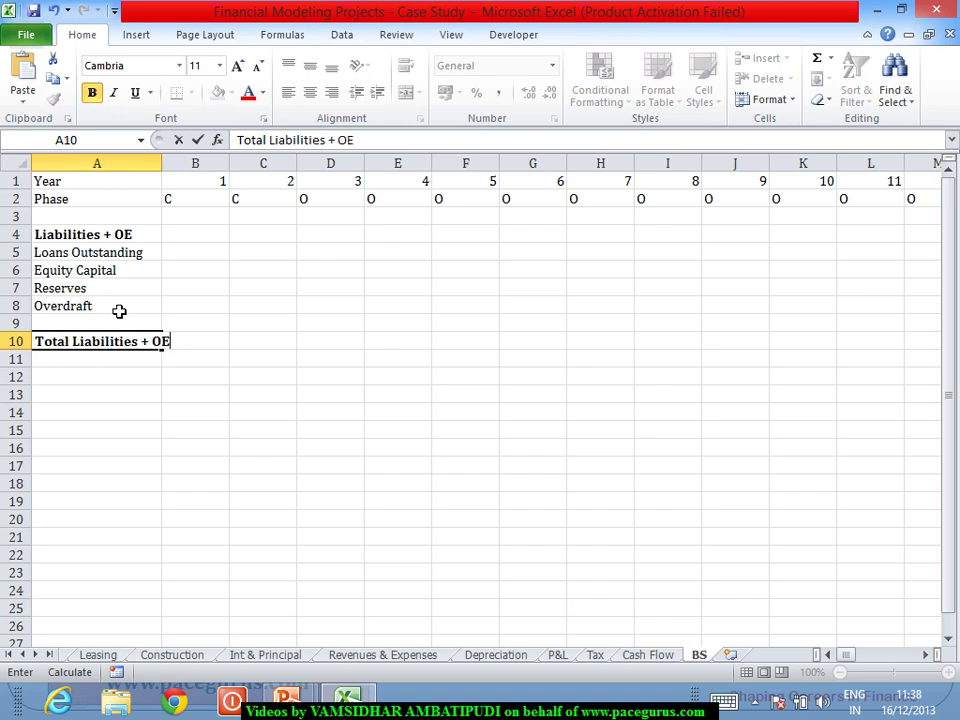
{"action": "key", "text": "Return"}
Enter the bold heading "Assets" in A12 and turn on bold for A13
{"action": "key", "text": "Return"}
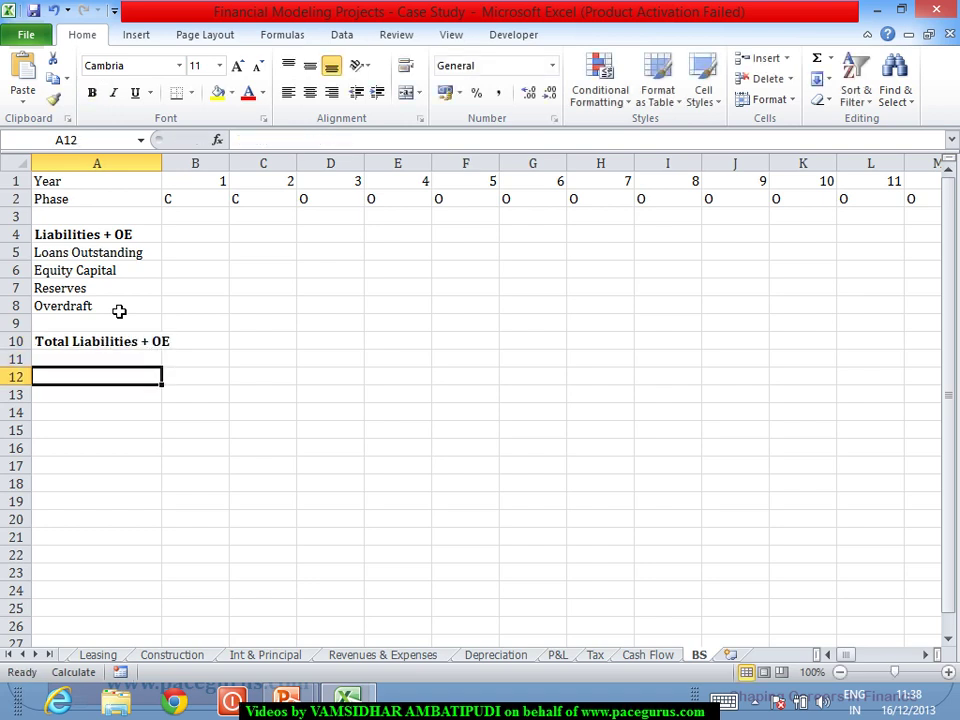
{"action": "type", "text": "Ass"}
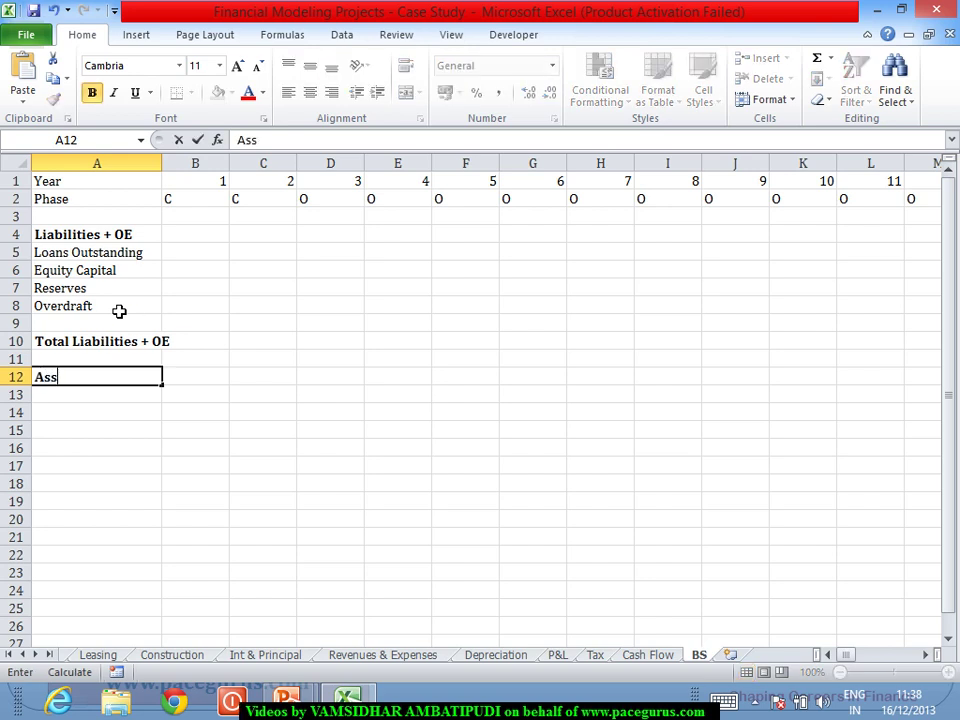
{"action": "type", "text": "ets"}
{"action": "key", "text": "Return"}
{"action": "key", "text": "ctrl+b"}
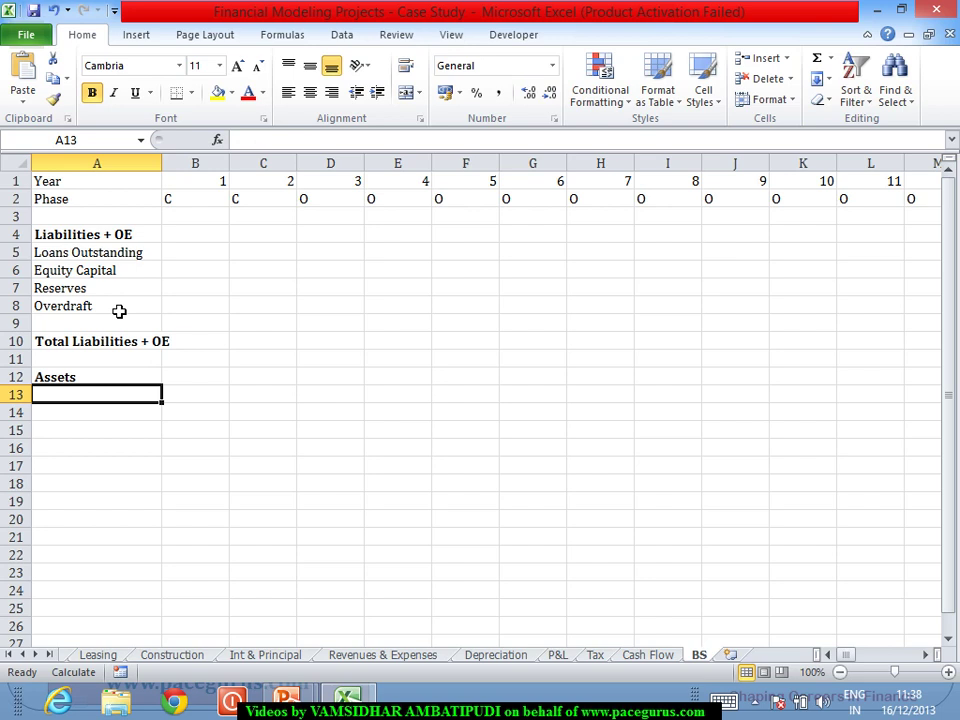
Label A13 "Fixed Assets (Net)" in regular, non-bold text
{"action": "type", "text": "Fi"}
{"action": "key", "text": "BackSpace"}
{"action": "key", "text": "BackSpace"}
{"action": "key", "text": "Escape"}
{"action": "key", "text": "ctrl+b"}
{"action": "type", "text": "Fixe"}
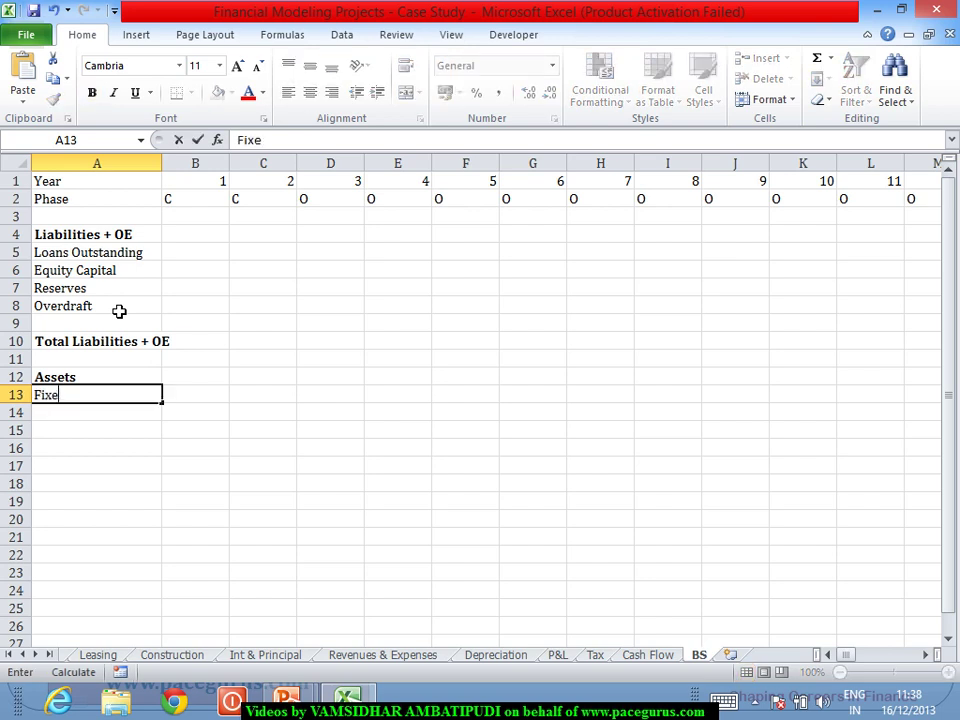
{"action": "type", "text": "d Asset"}
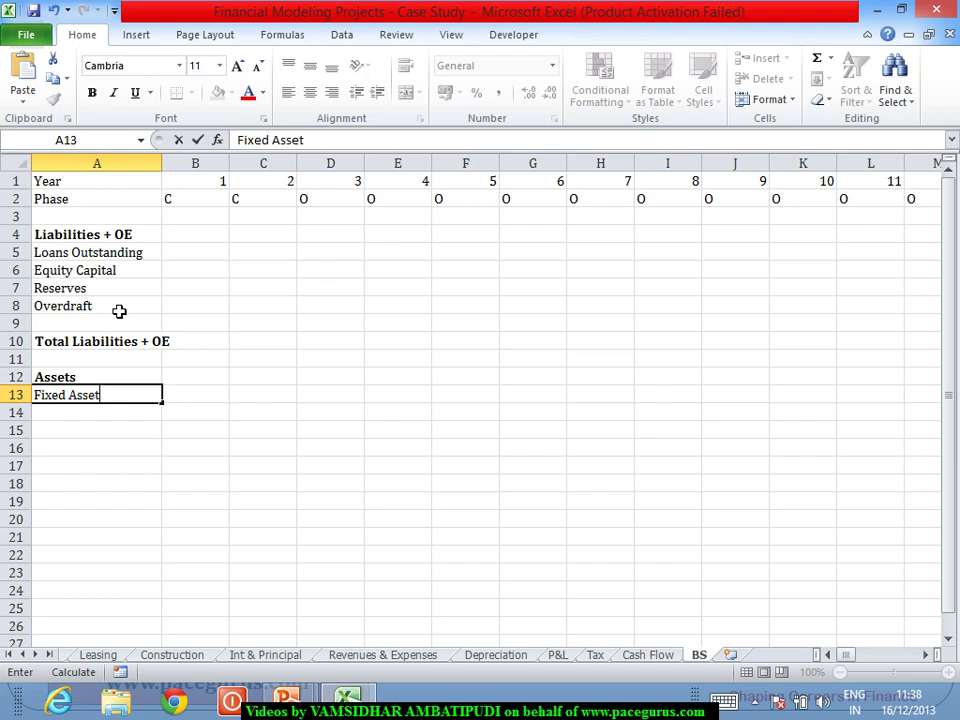
{"action": "type", "text": "s (Net)"}
{"action": "key", "text": "Return"}
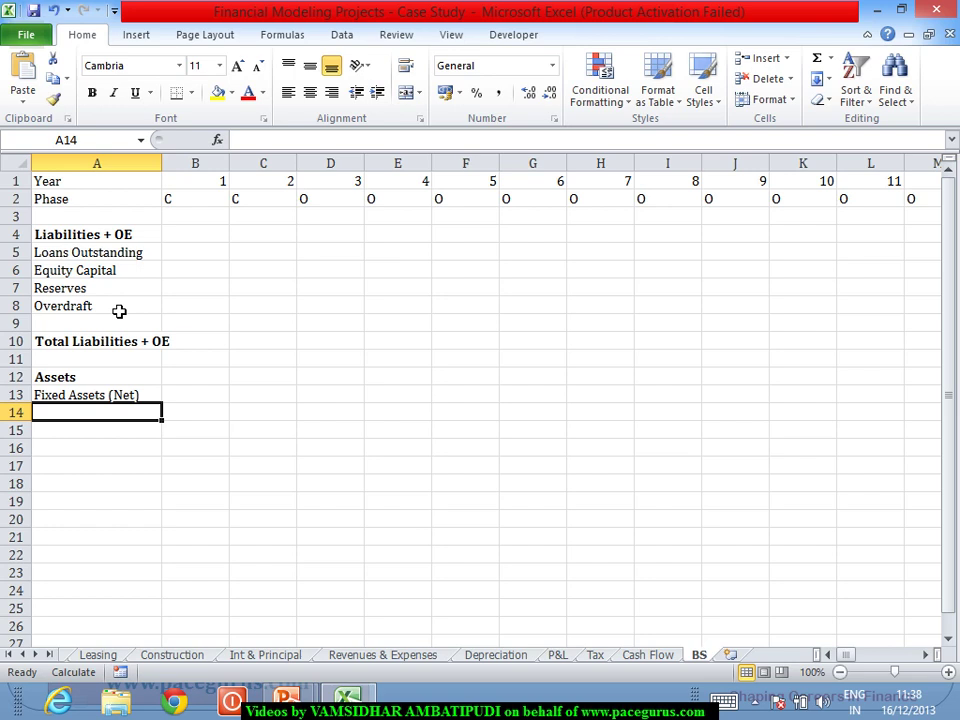
Label A14 "Lease Deposits" in regular, non-bold text
{"action": "type", "text": "Lease"}
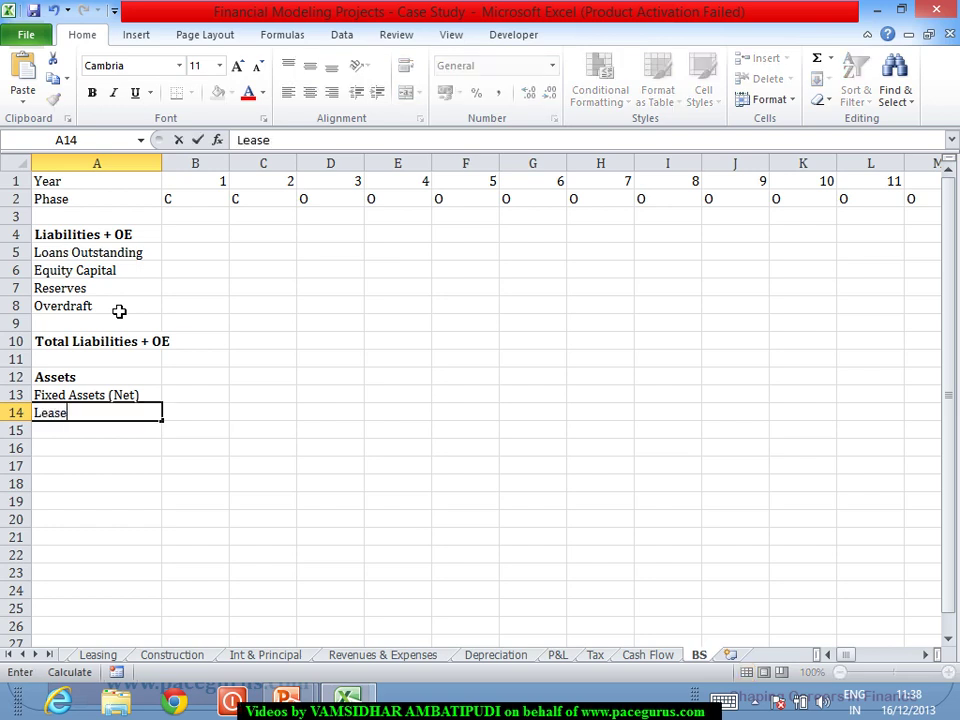
{"action": "type", "text": " Deposi"}
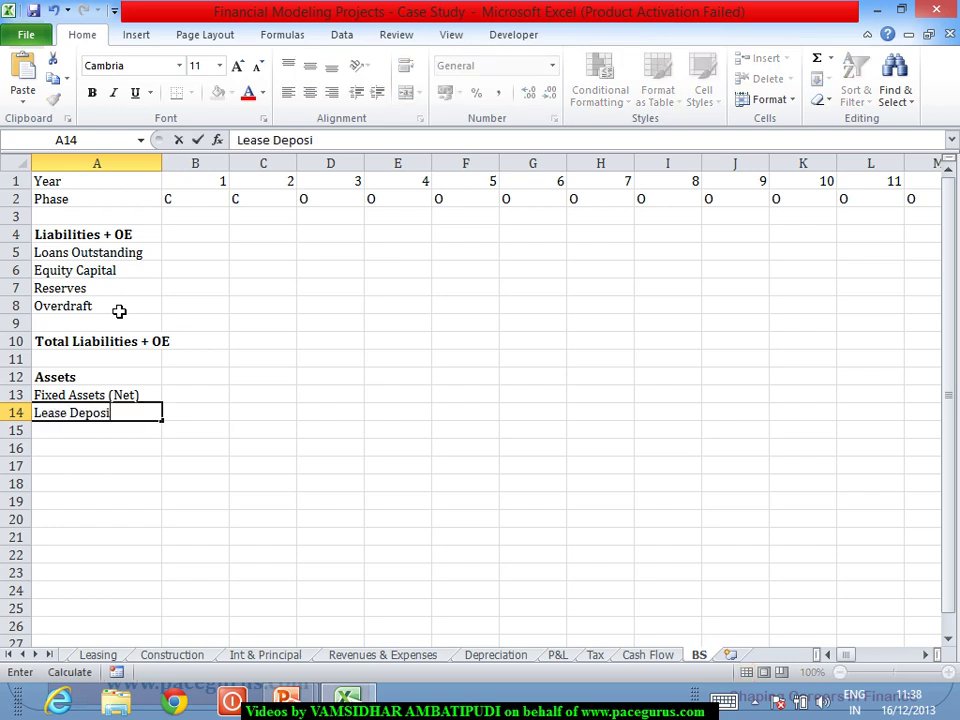
{"action": "type", "text": "ts"}
{"action": "key", "text": "ctrl+b"}
{"action": "key", "text": "Return"}
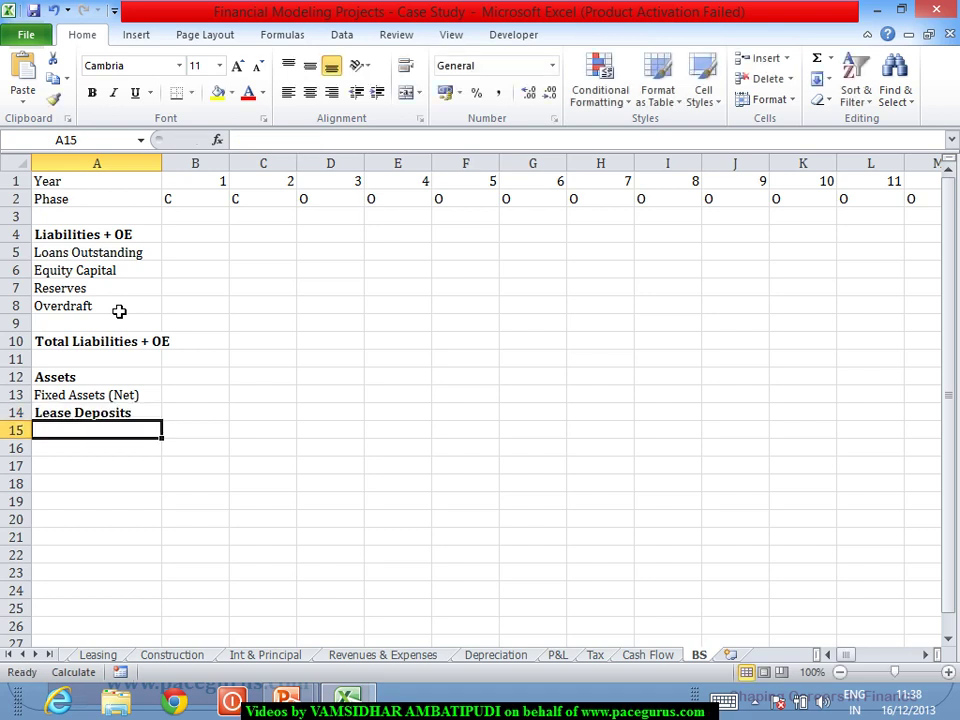
{"action": "key", "text": "Up"}
{"action": "key", "text": "ctrl+b"}
{"action": "key", "text": "Down"}
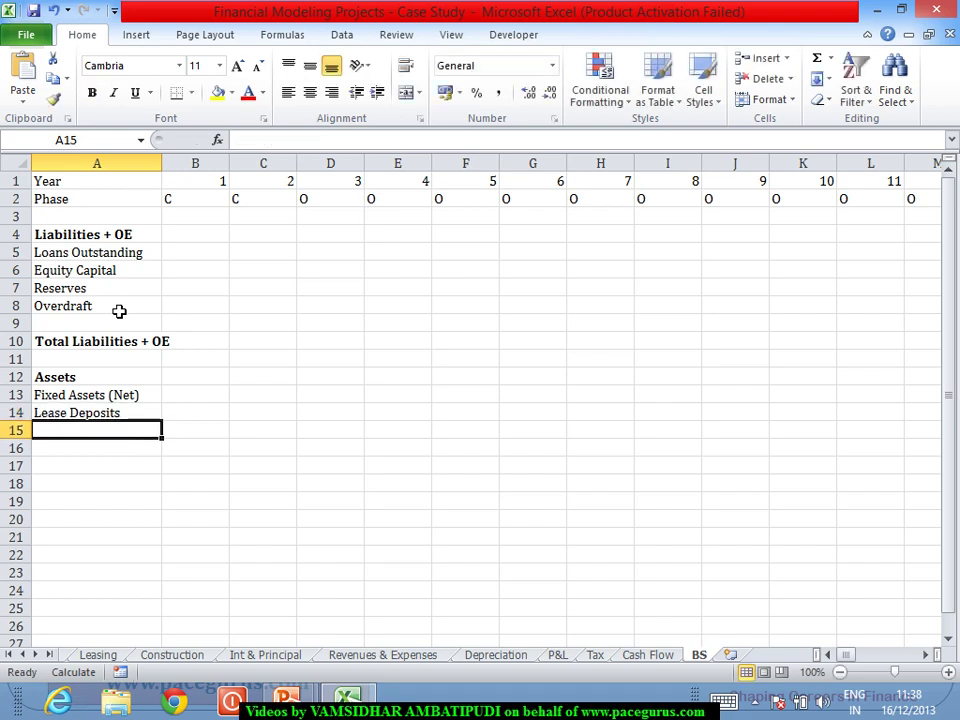
Label A15 "DSRA" and A16 "Cash"
{"action": "type", "text": "DSRA"}
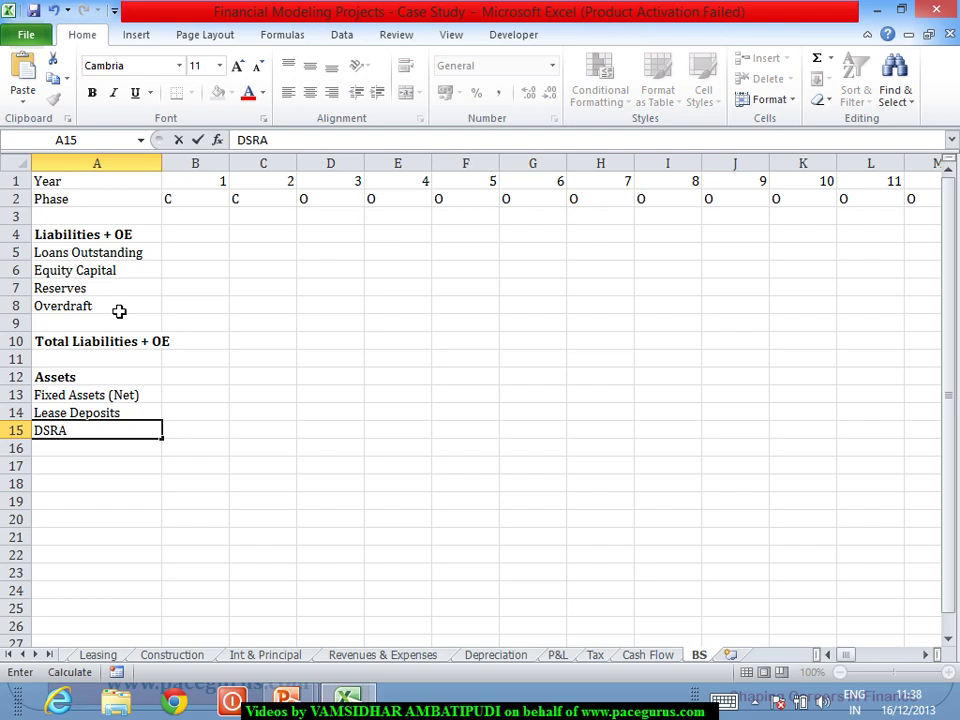
{"action": "key", "text": "Return"}
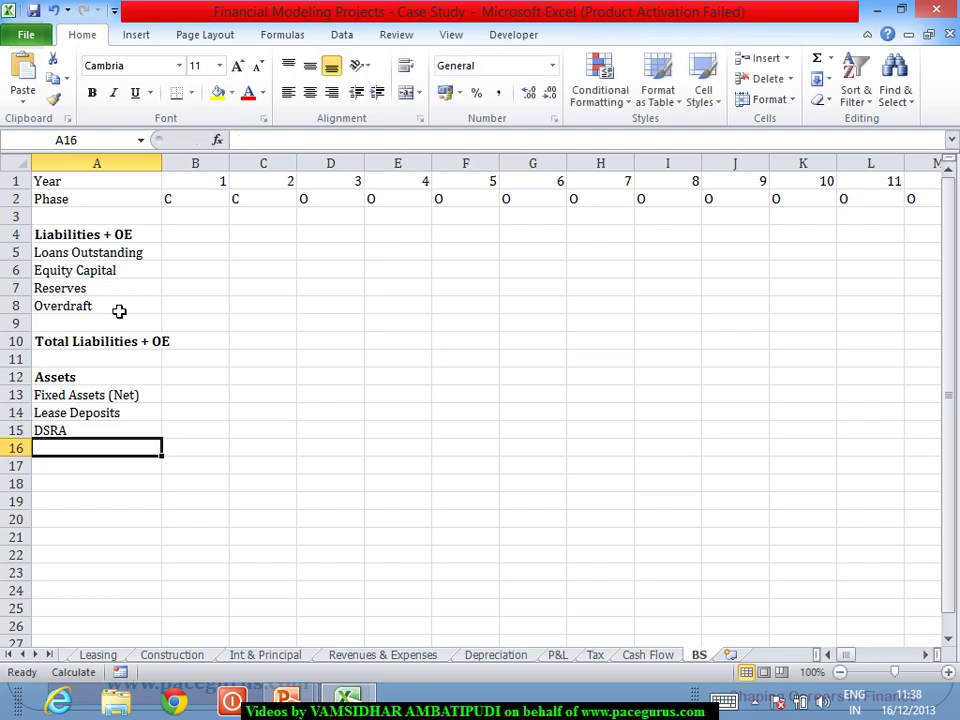
{"action": "type", "text": "Cash"}
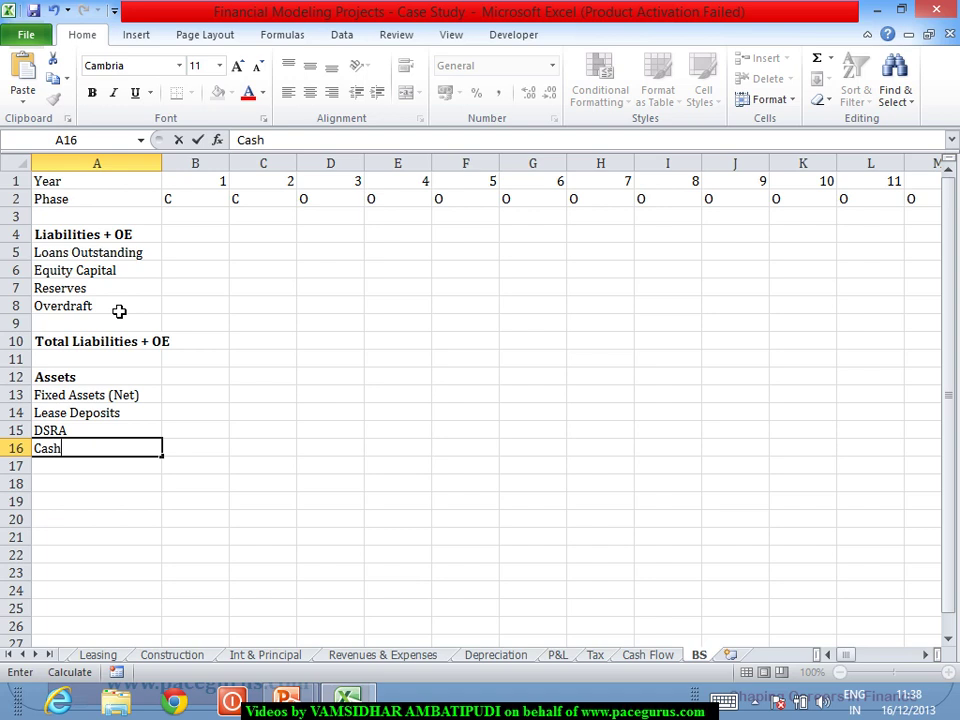
{"action": "key", "text": "Return"}
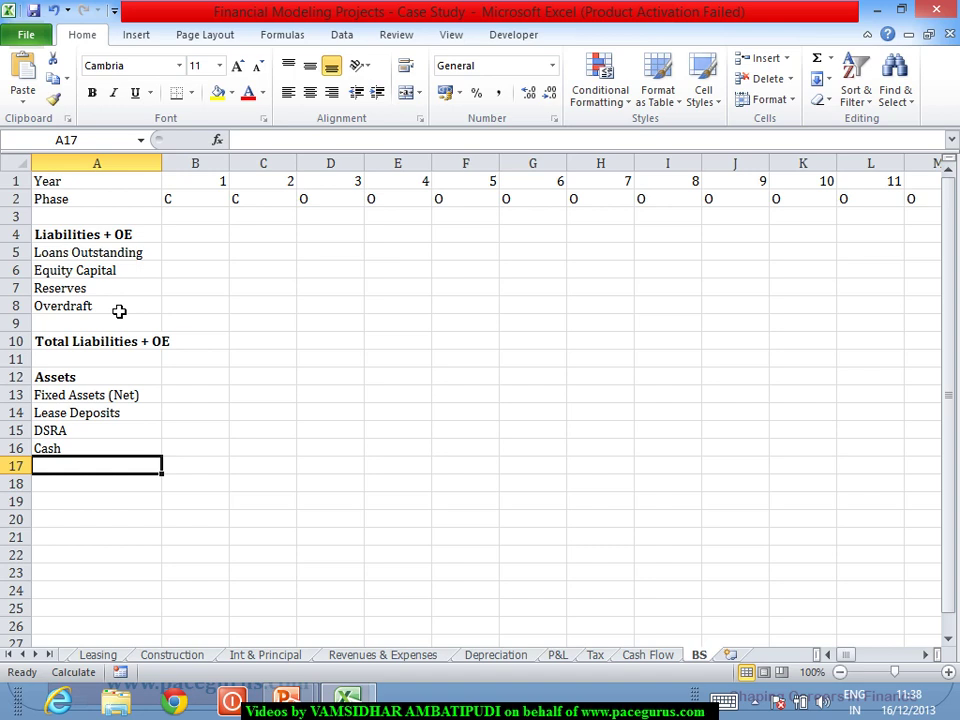
Enter the bold label "Total Assets" in A18, leaving A17 empty, and autofit the width of column A
{"action": "key", "text": "Down"}
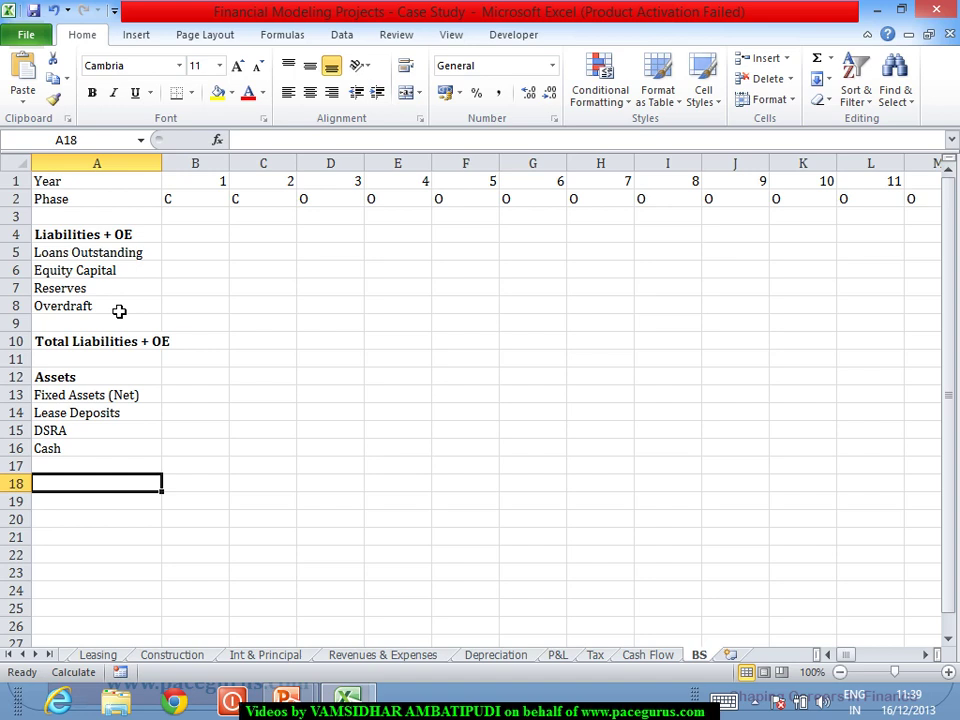
{"action": "key", "text": "ctrl+b"}
{"action": "type", "text": "Total Assets"}
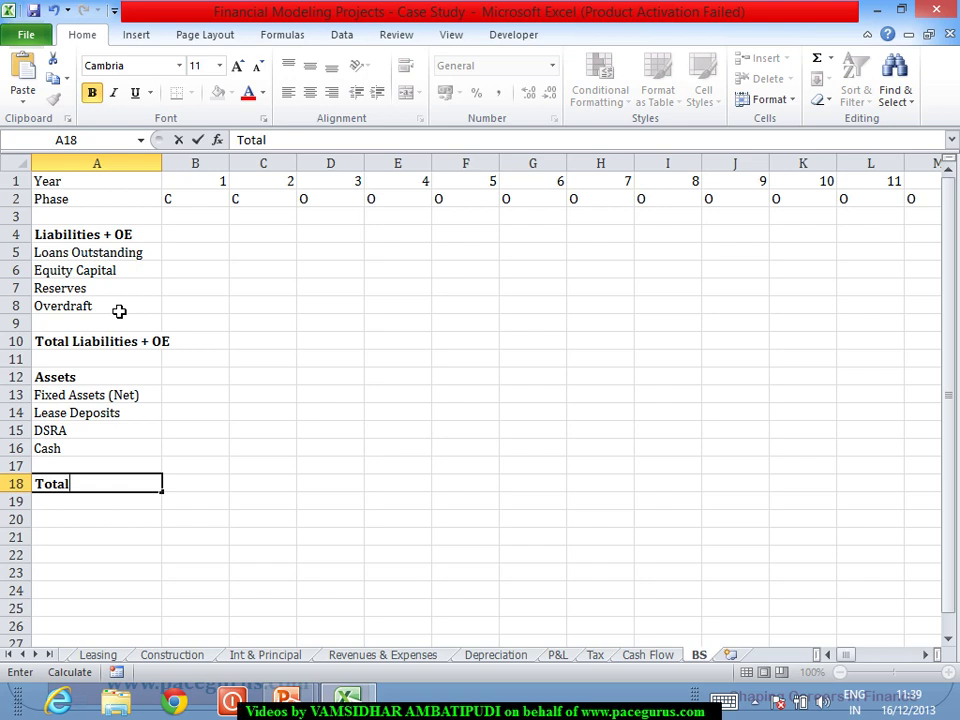
{"action": "key", "text": "Tab"}
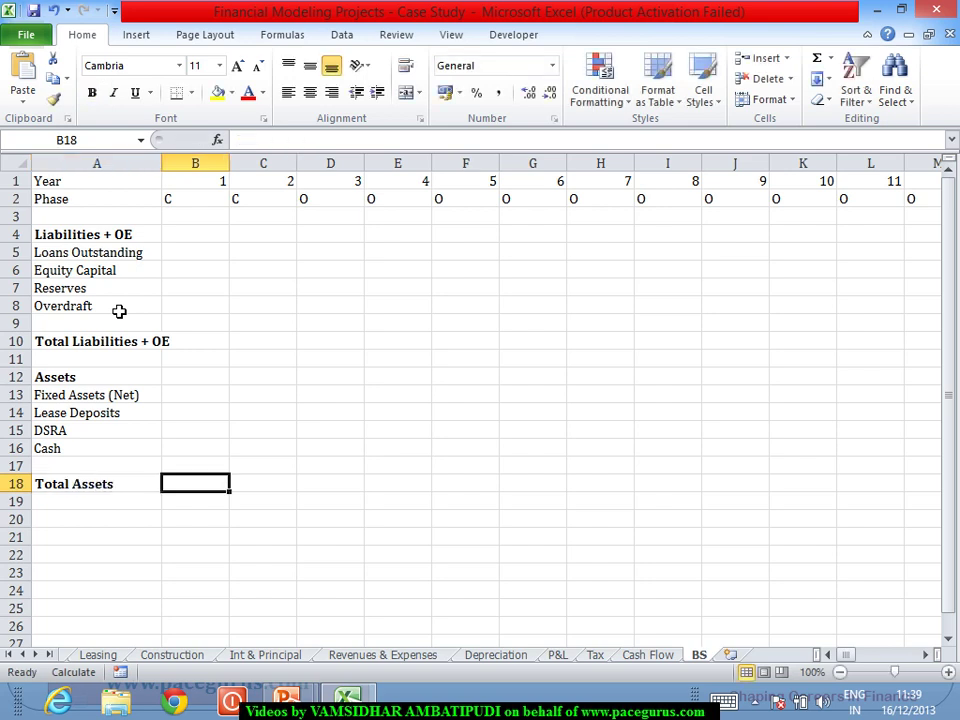
{"action": "double_click", "coordinate": [171, 170]}
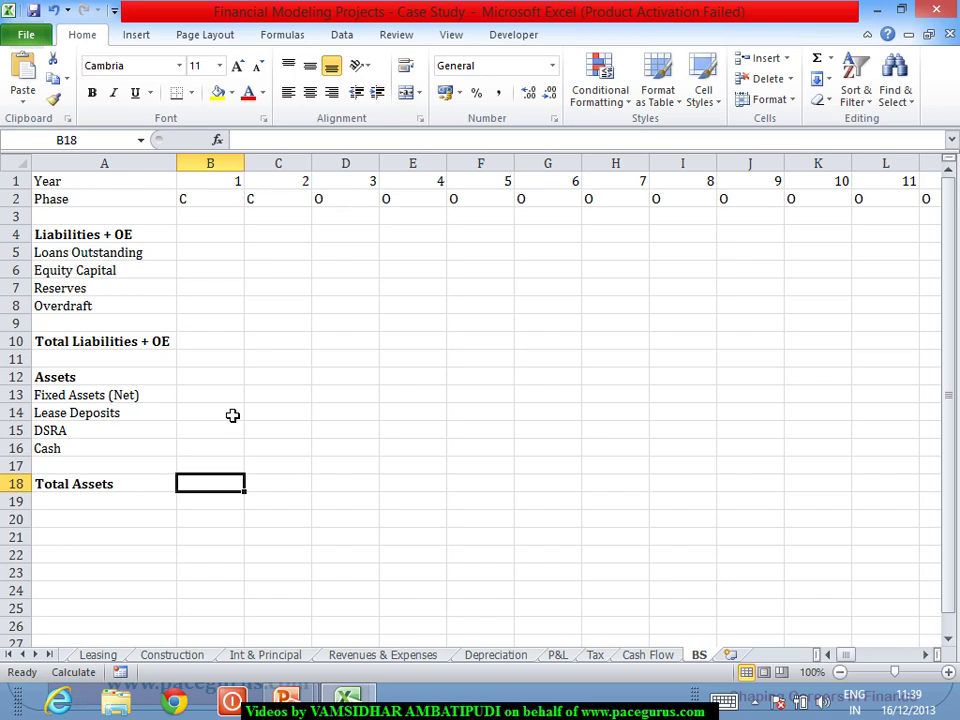
Enter the bold label "Check Sum" in A20
{"action": "left_click", "coordinate": [203, 256]}
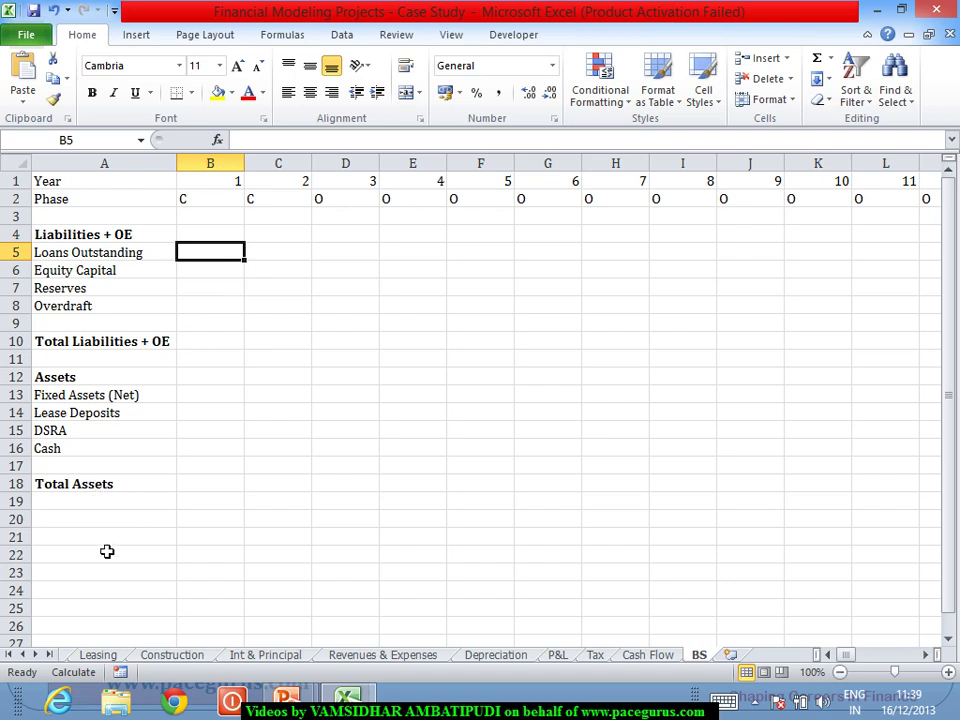
{"action": "left_click", "coordinate": [90, 519]}
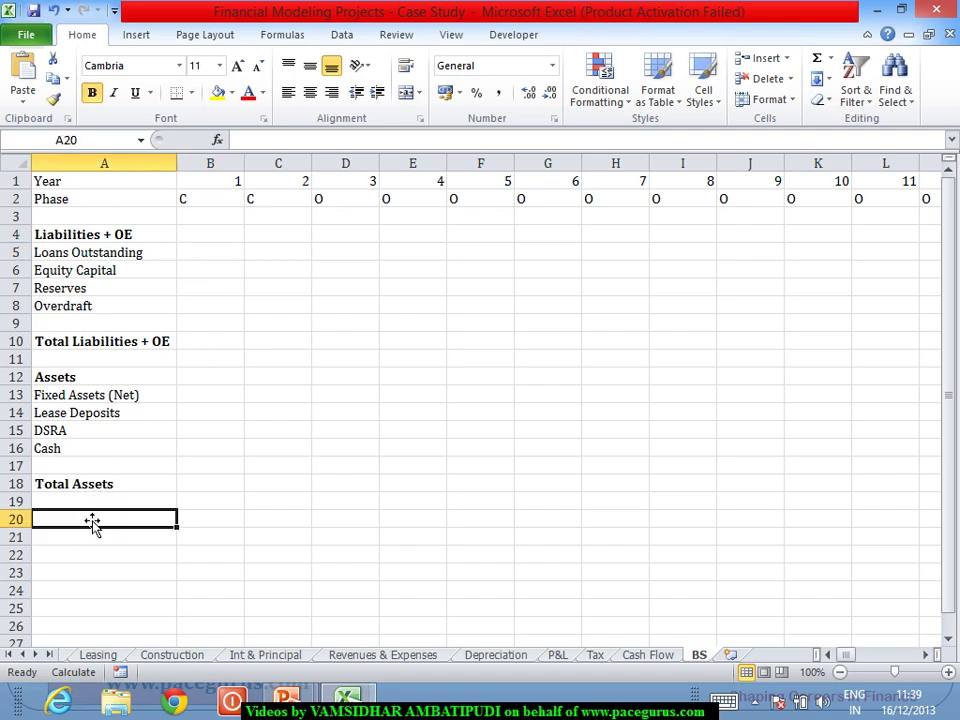
{"action": "type", "text": "Check Sum"}
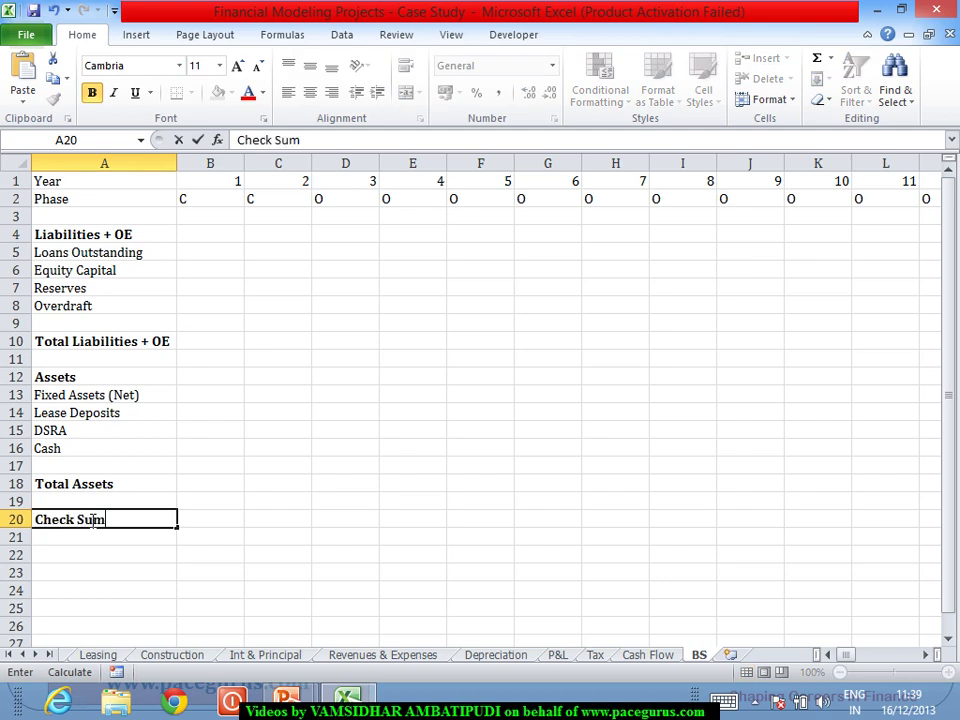
{"action": "key", "text": "Tab"}
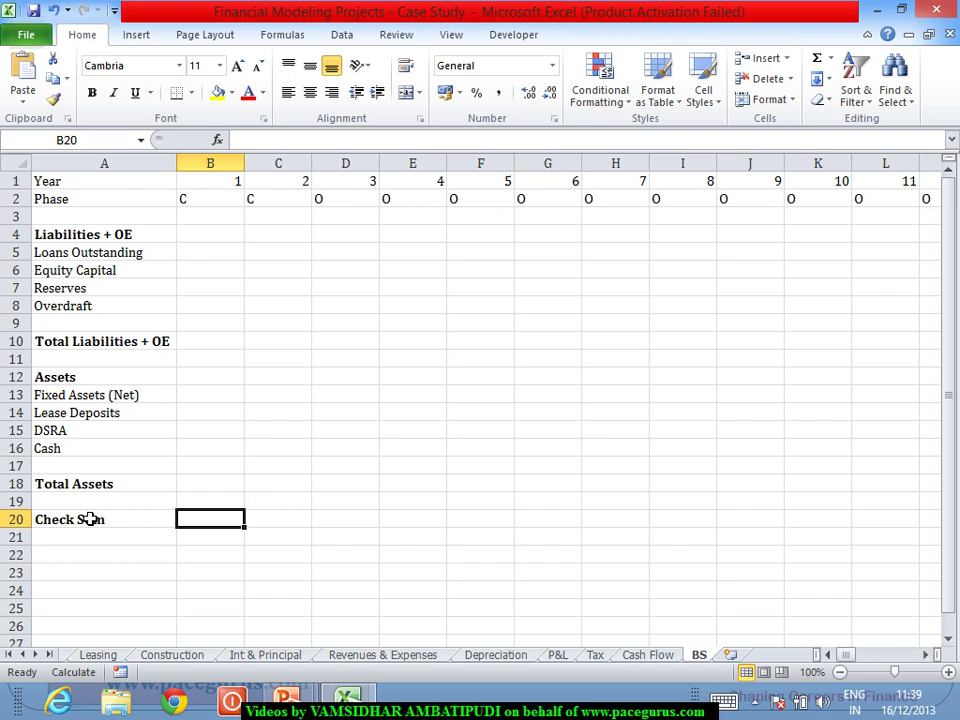
Start the Loans Outstanding formula in B5 with a cumulative sum of the Construction sheet's debt, =SUM(Construction!$B16:B16)
{"action": "left_click", "coordinate": [221, 258]}
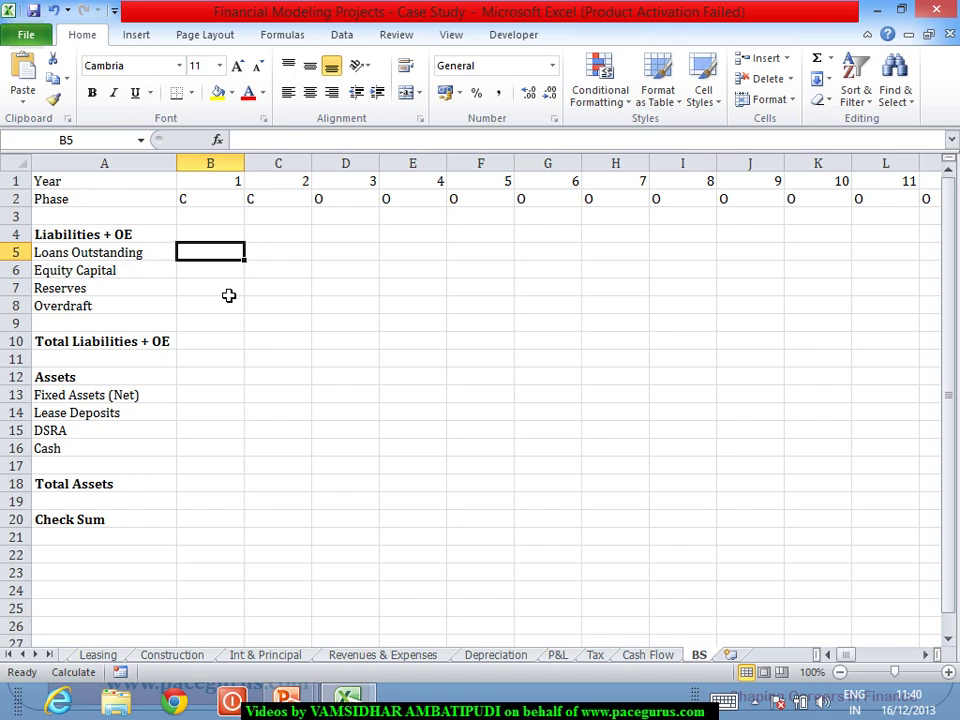
{"action": "type", "text": "=sum"}
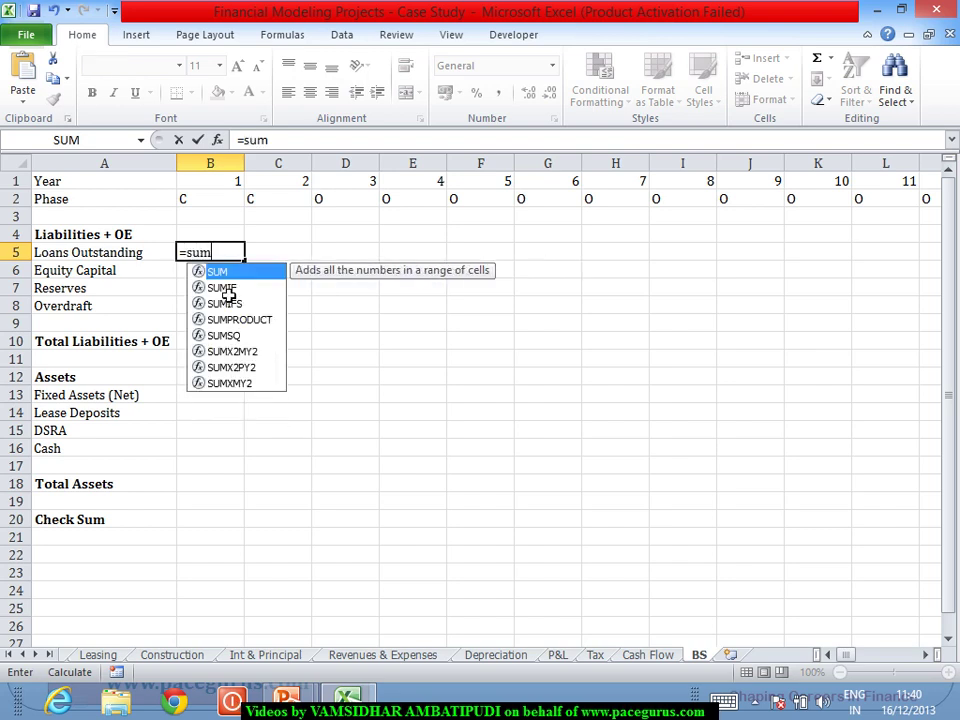
{"action": "key", "text": "Tab"}
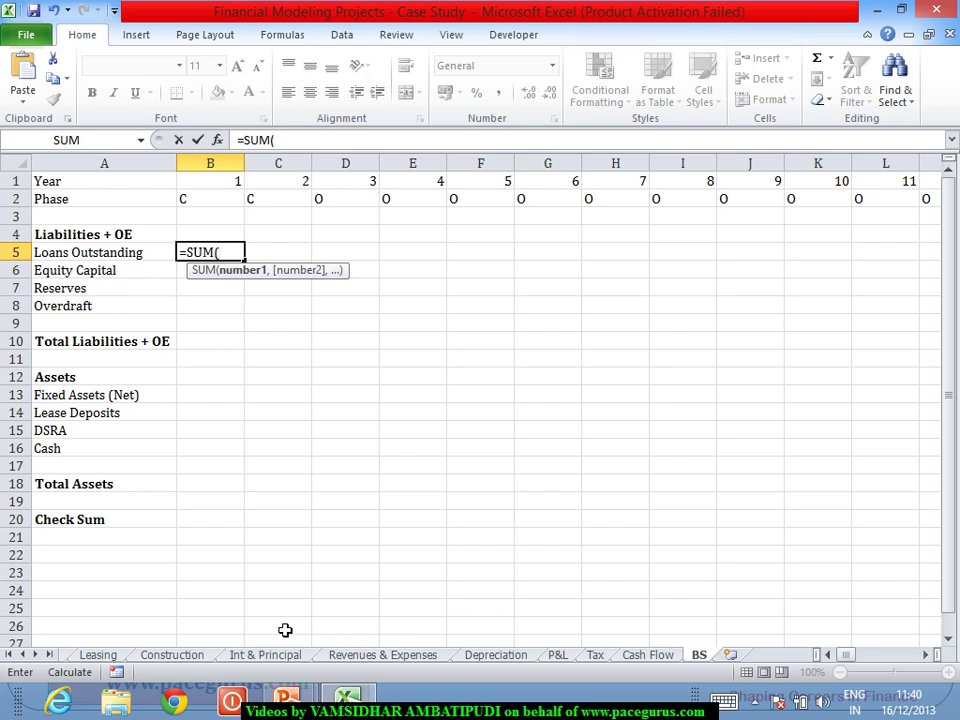
{"action": "left_click", "coordinate": [172, 655]}
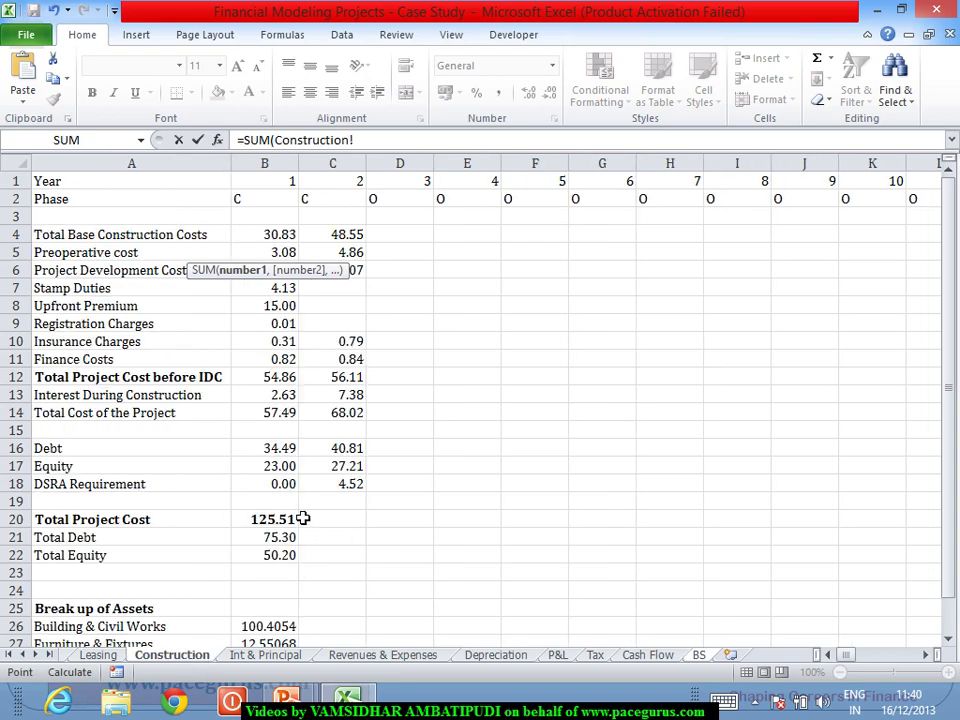
{"action": "left_click", "coordinate": [263, 451]}
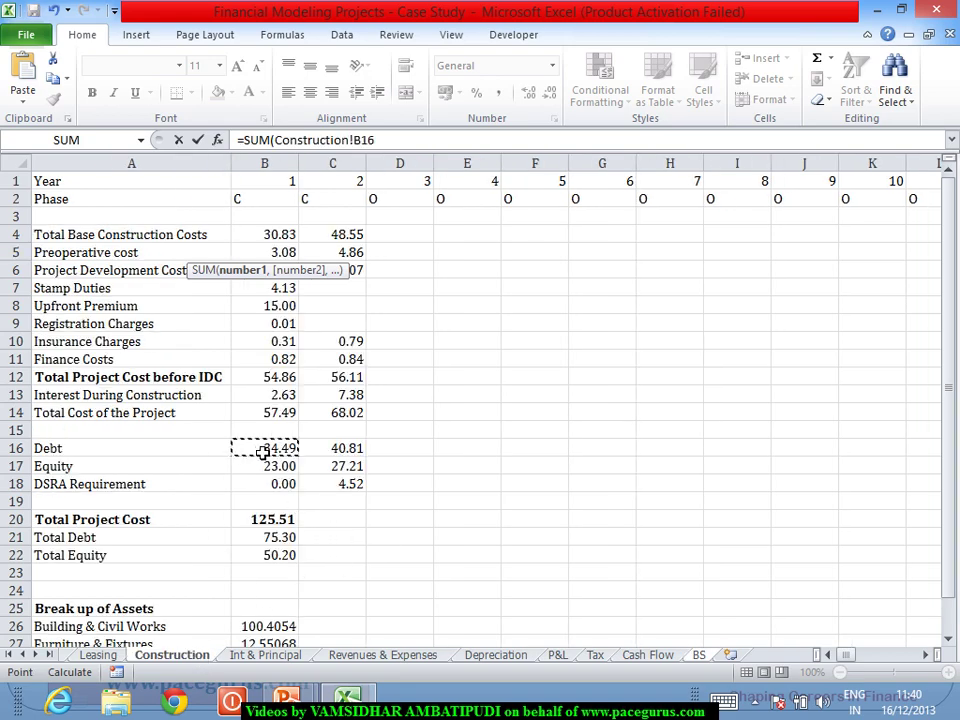
{"action": "key", "text": "F8"}
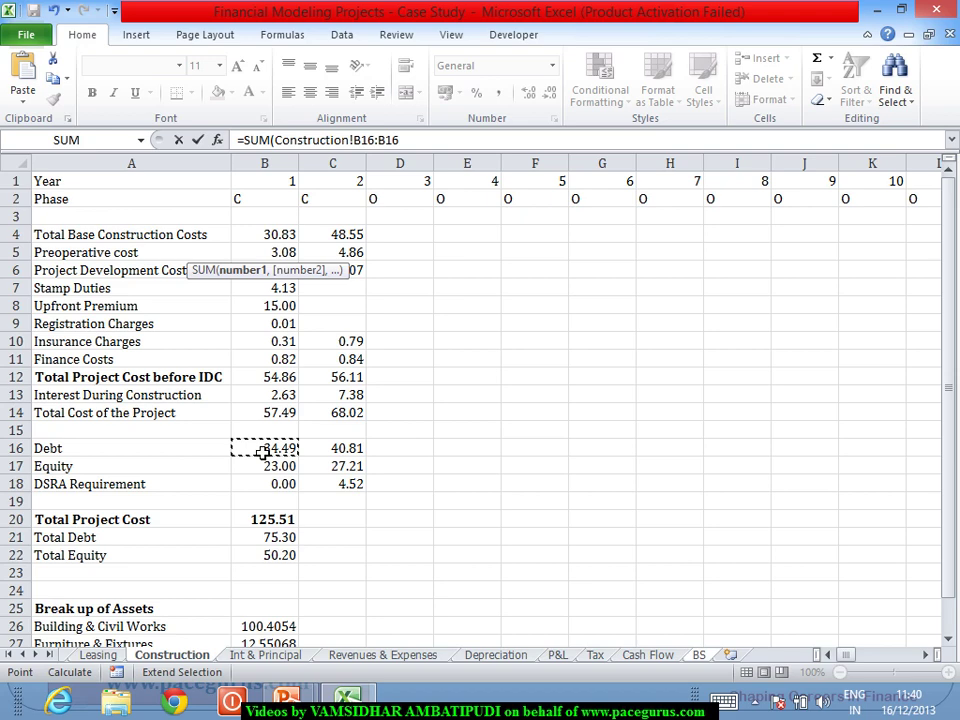
{"action": "double_click", "coordinate": [361, 141]}
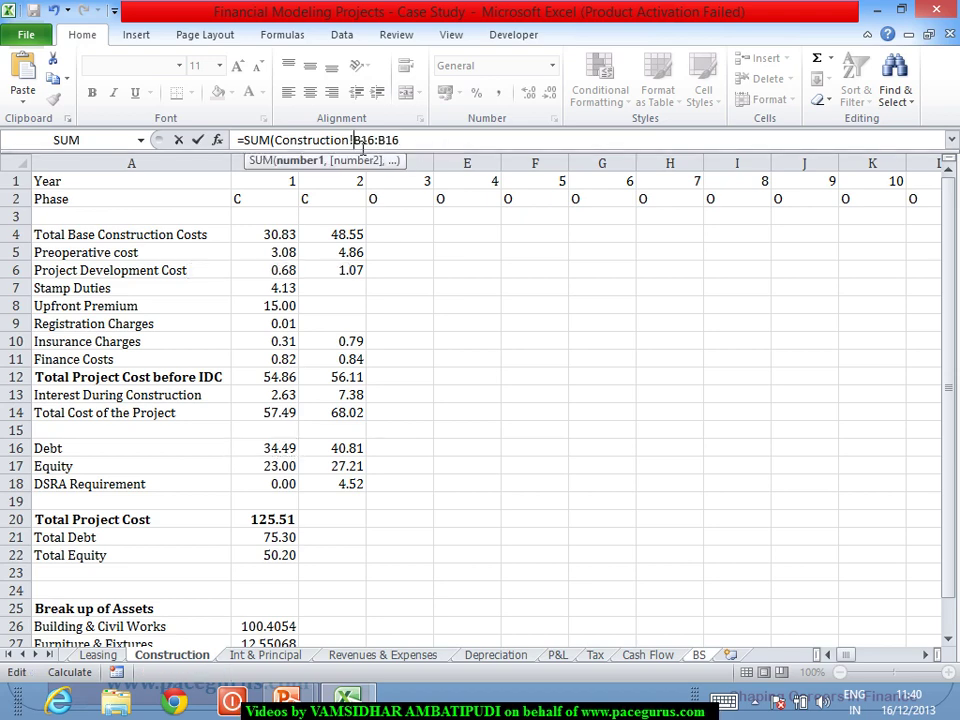
{"action": "key", "text": "Left"}
{"action": "type", "text": "$"}
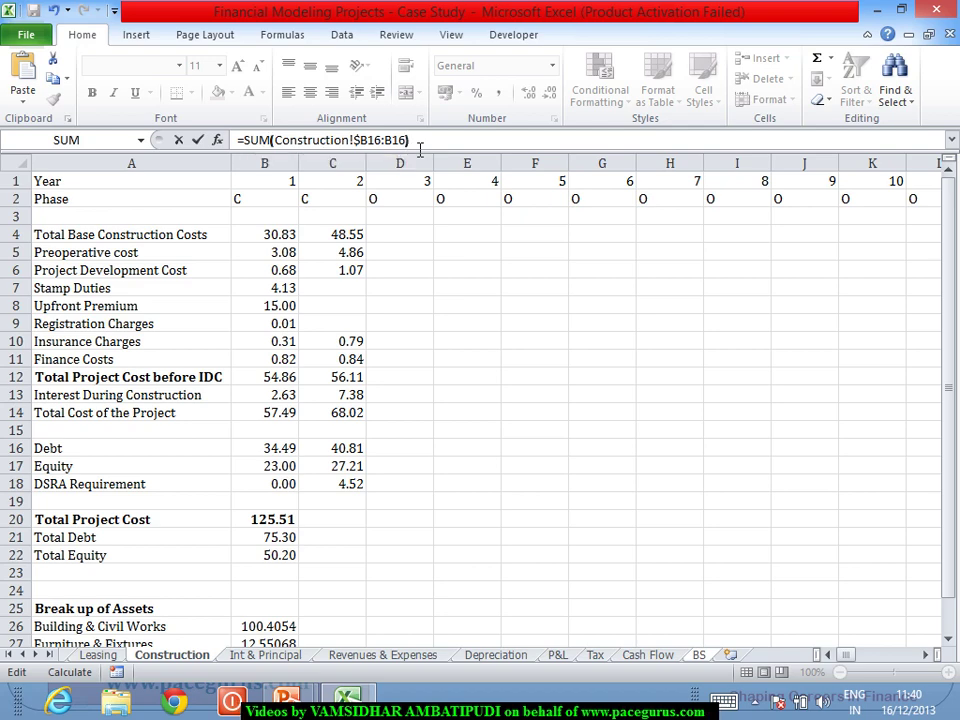
{"action": "type", "text": ")"}
{"action": "key", "text": "BackSpace"}
Nest the Construction debt sum in B5 inside an outer SUM and open a second SUM as its next argument
{"action": "left_click", "coordinate": [242, 139]}
{"action": "type", "text": "SUM("}
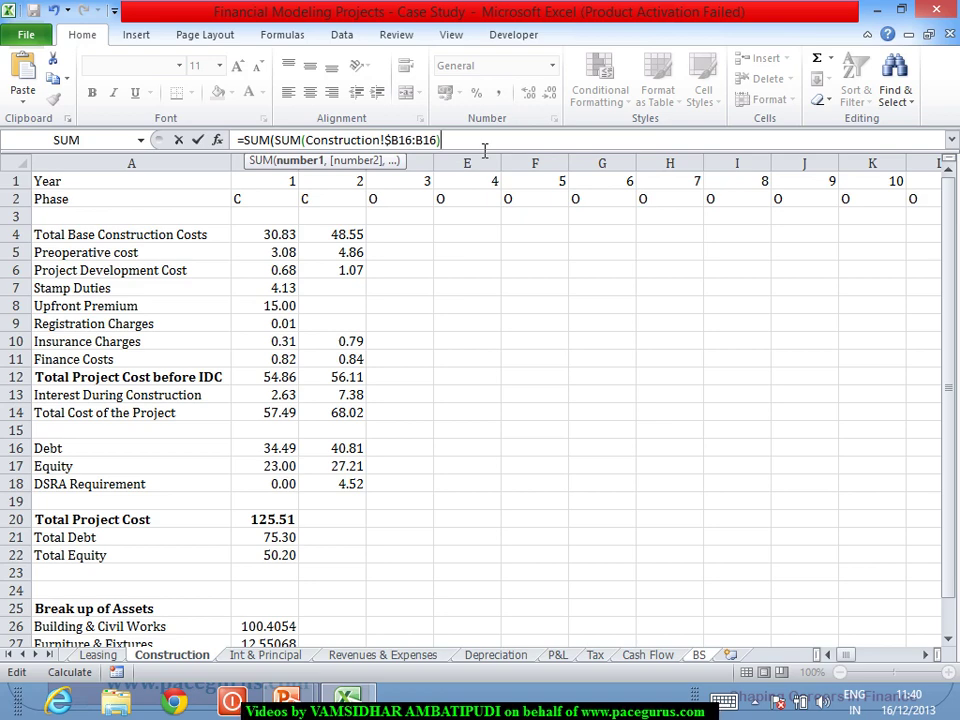
{"action": "type", "text": ","}
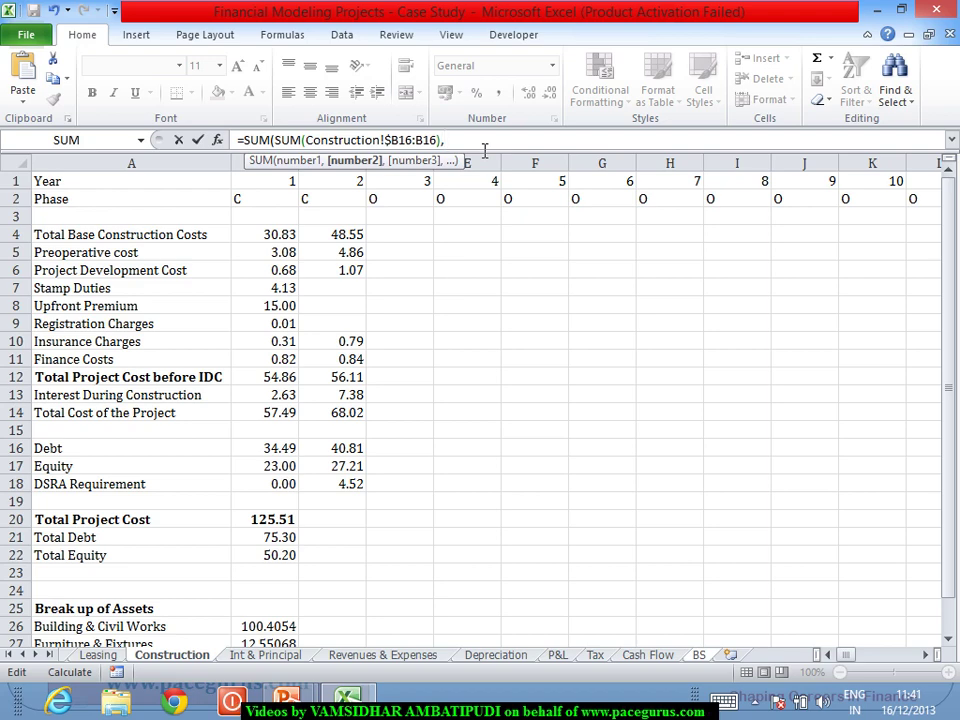
{"action": "type", "text": "Sum"}
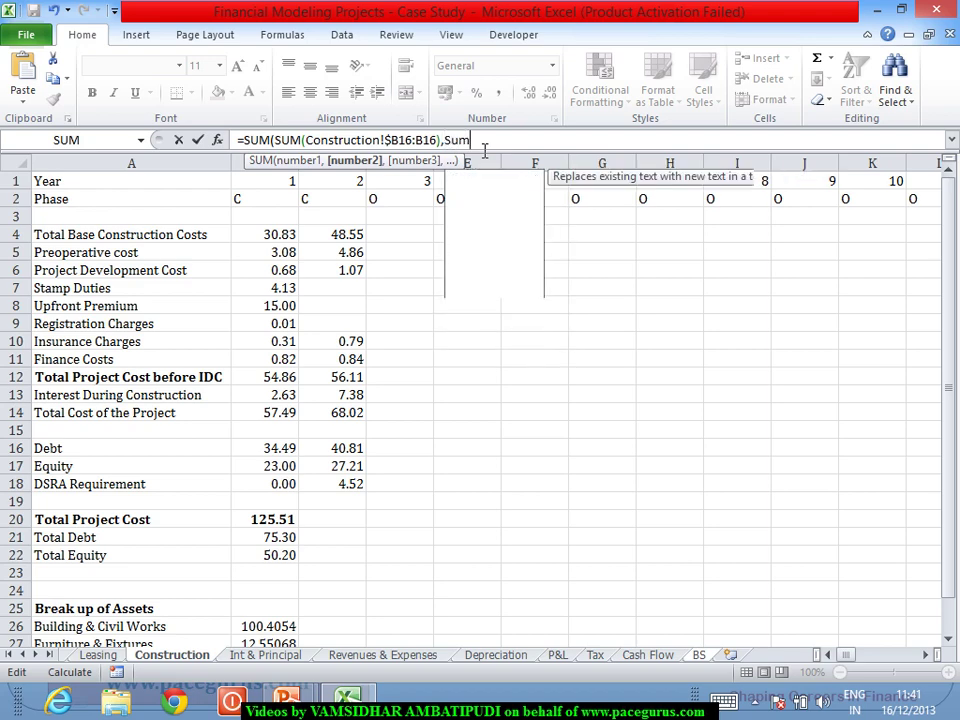
{"action": "key", "text": "Tab"}
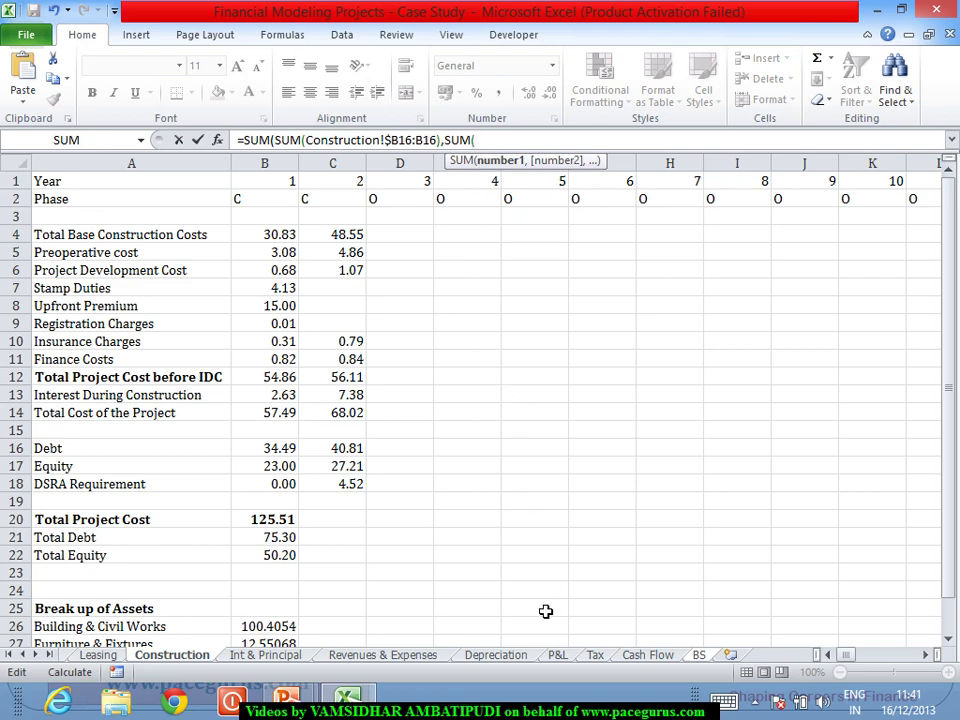
Complete the B5 formula with the cumulative loan repayment from the Cash Flow sheet, SUM('Cash Flow'!$B7:B7), as the second argument
{"action": "left_click", "coordinate": [646, 655]}
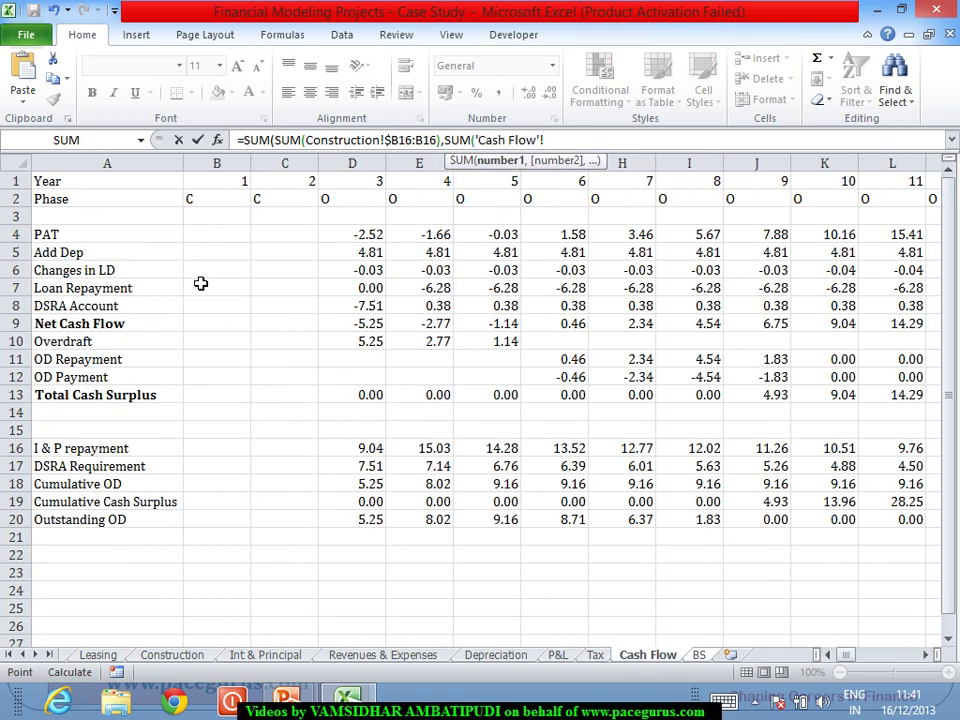
{"action": "left_click", "coordinate": [200, 291]}
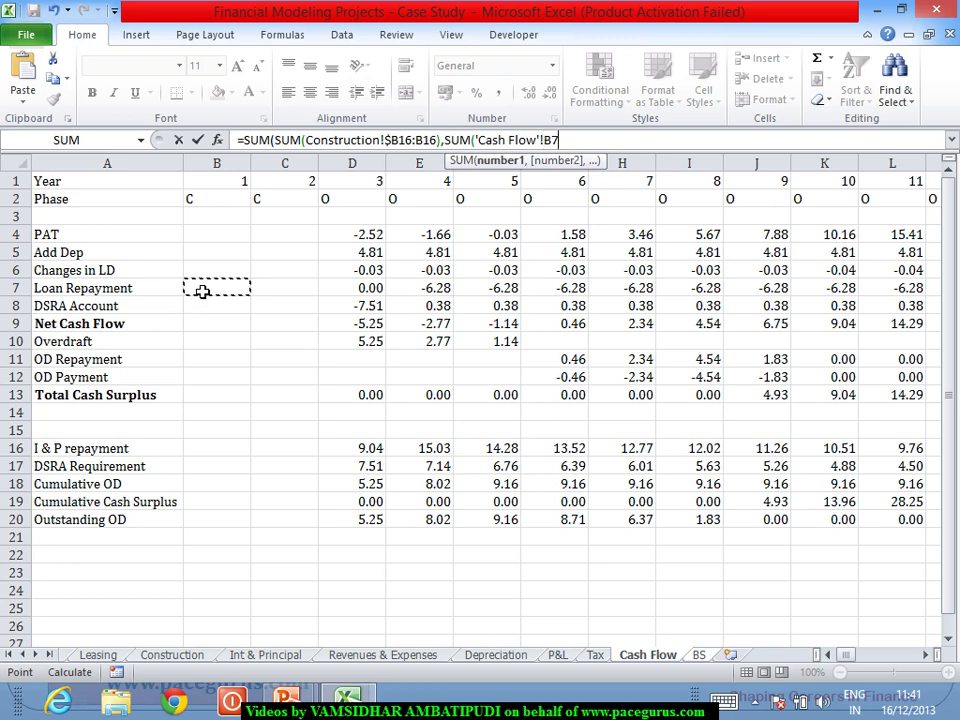
{"action": "key", "text": "F8"}
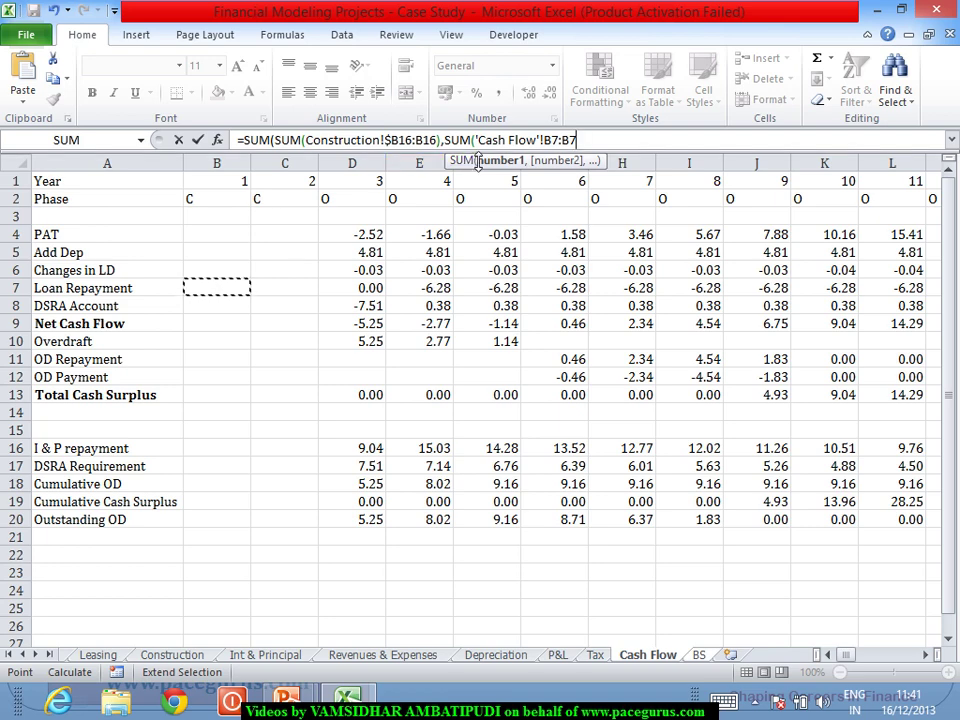
{"action": "type", "text": ")"}
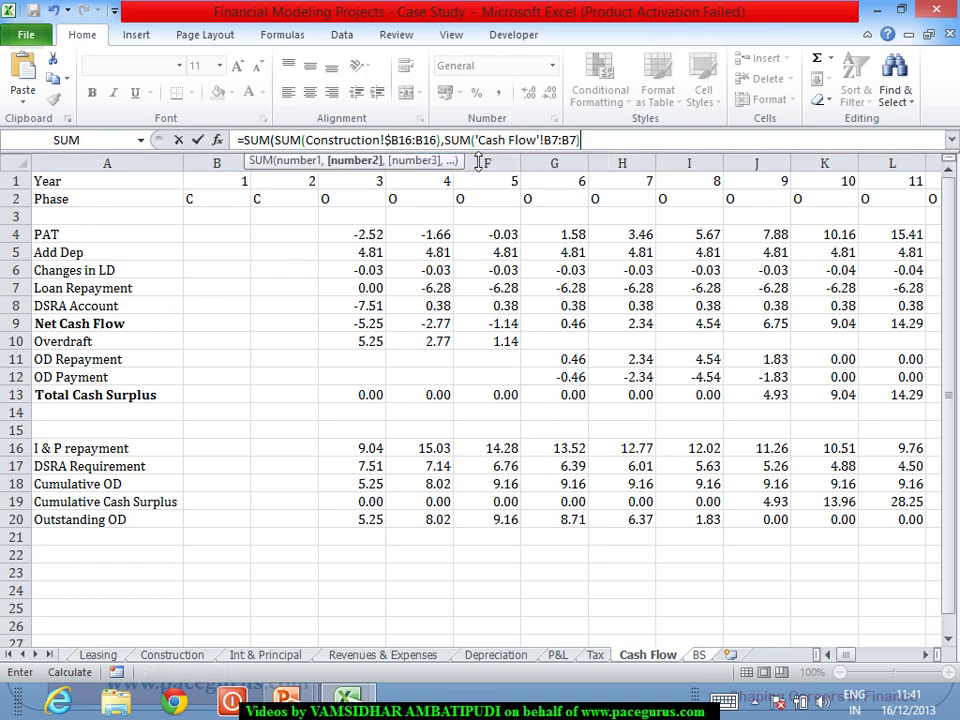
{"action": "left_click", "coordinate": [547, 141]}
{"action": "type", "text": "$"}
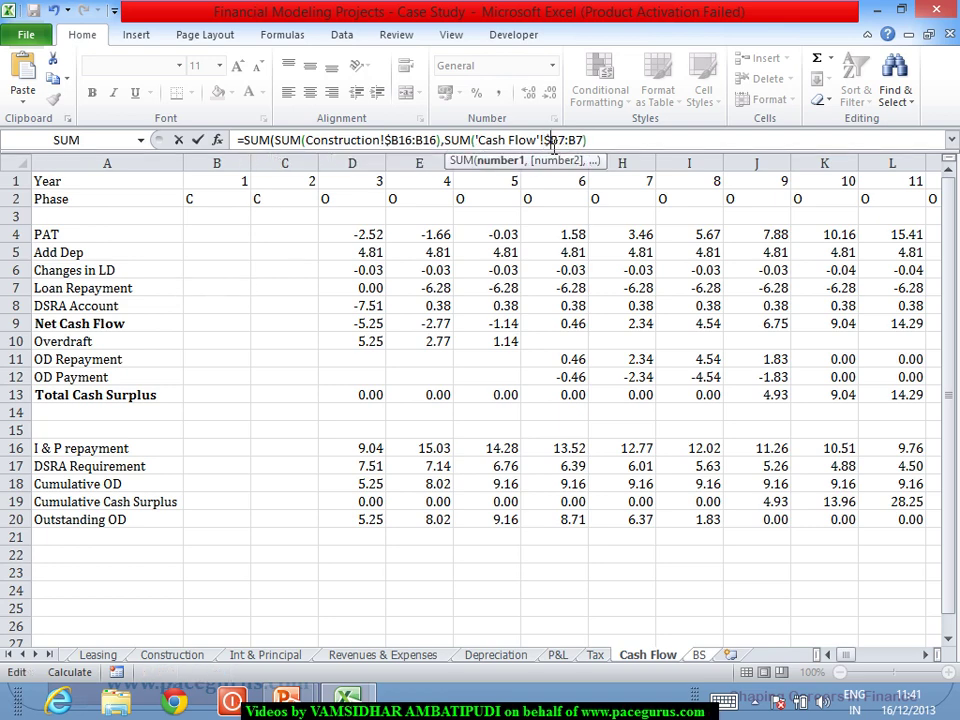
{"action": "left_click", "coordinate": [620, 146]}
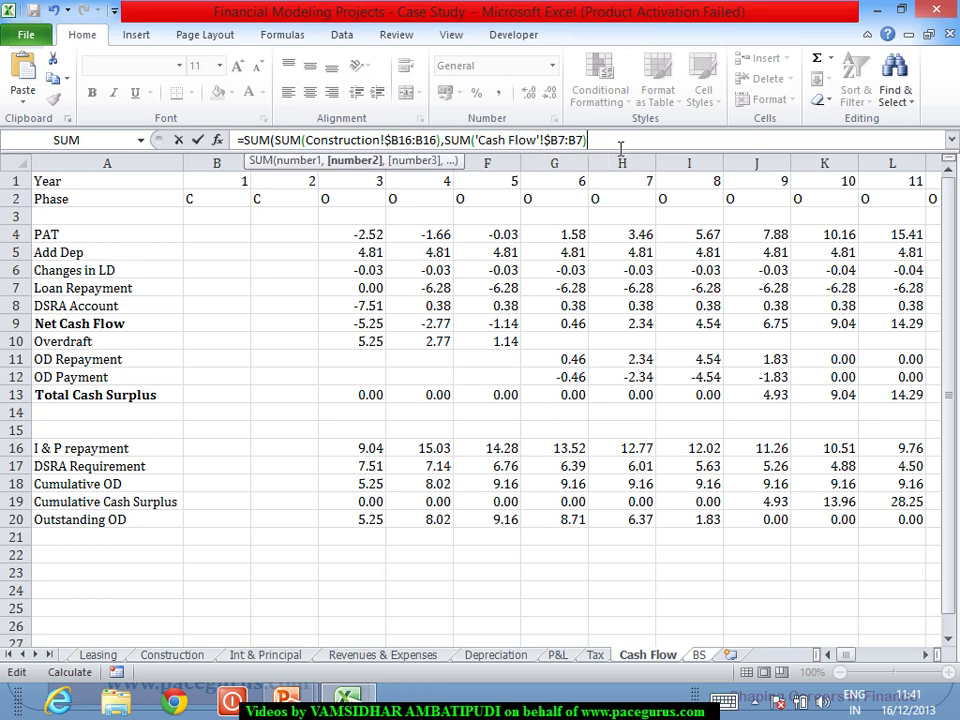
{"action": "type", "text": ")"}
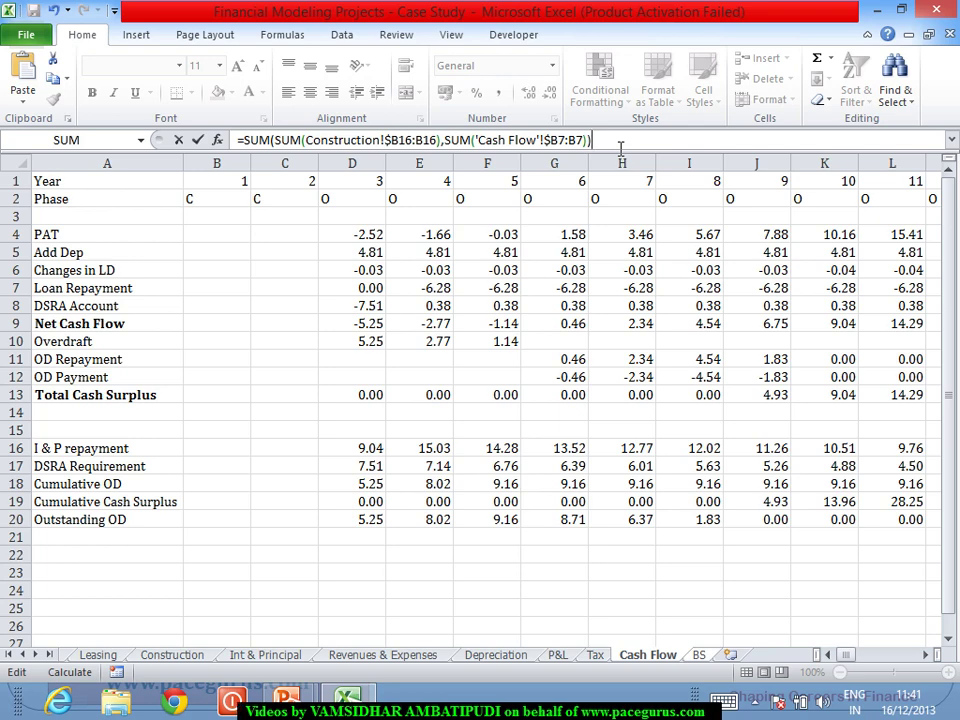
{"action": "key", "text": "Return"}
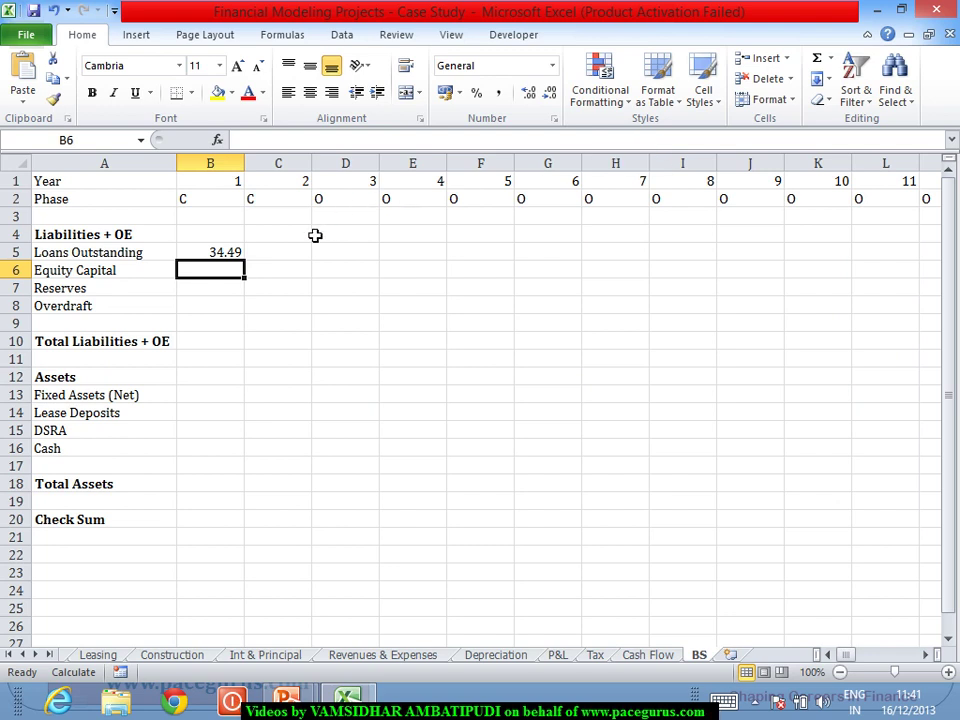
Fill the Loans Outstanding formula from B5 across to AZ5 and review the balances over the years
{"action": "left_click", "coordinate": [230, 256]}
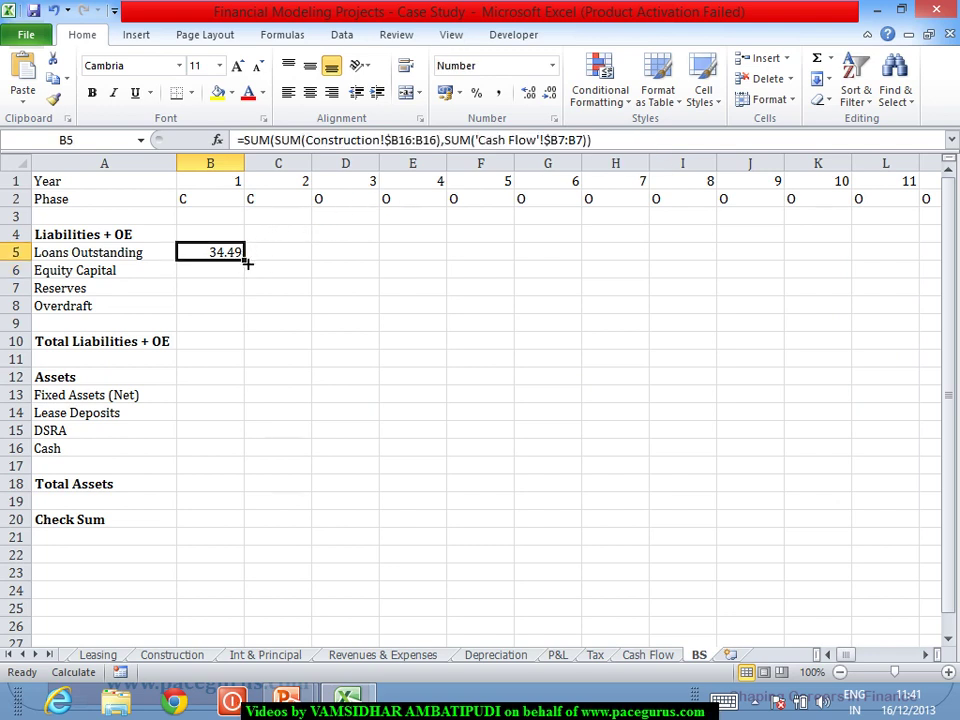
{"action": "left_click_drag", "start_coordinate": [250, 269], "coordinate": [393, 299]}
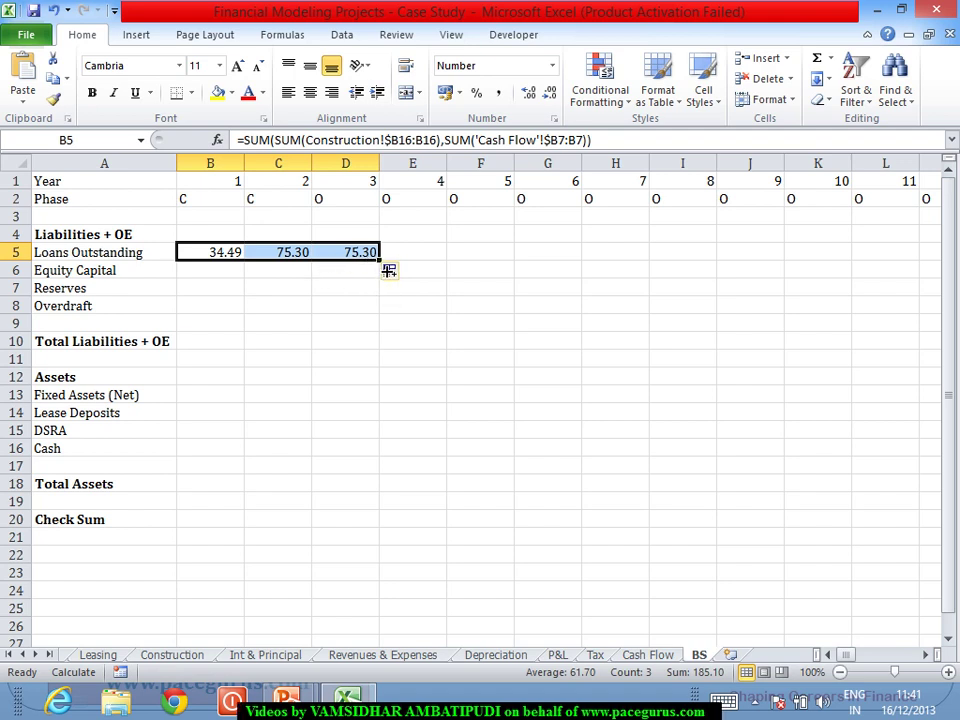
{"action": "left_click_drag", "start_coordinate": [389, 270], "coordinate": [474, 287]}
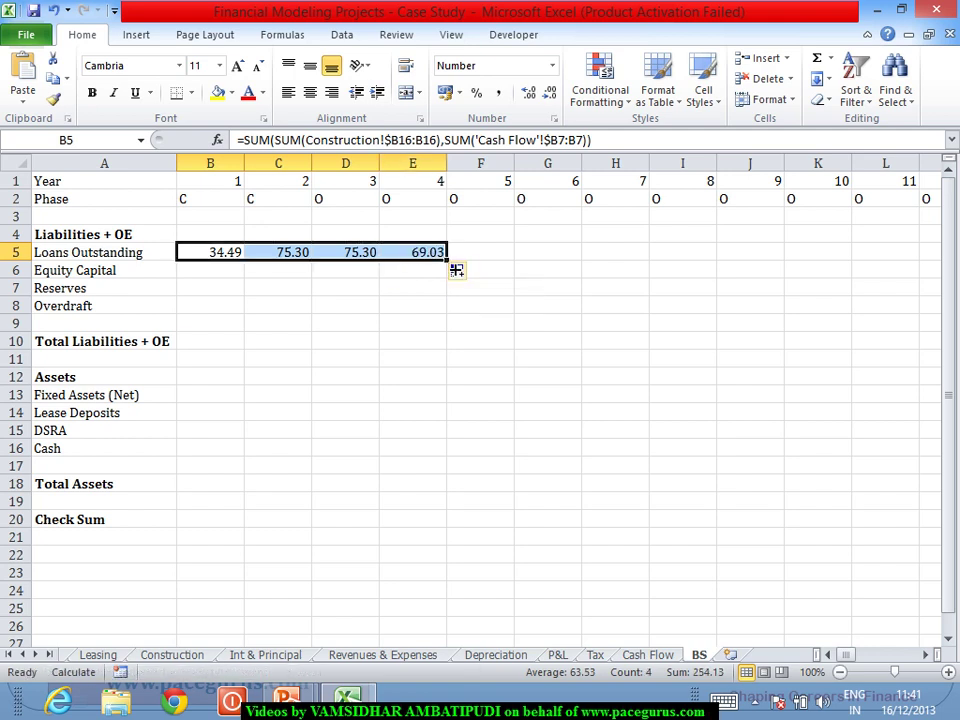
{"action": "left_click_drag", "start_coordinate": [447, 261], "coordinate": [874, 332]}
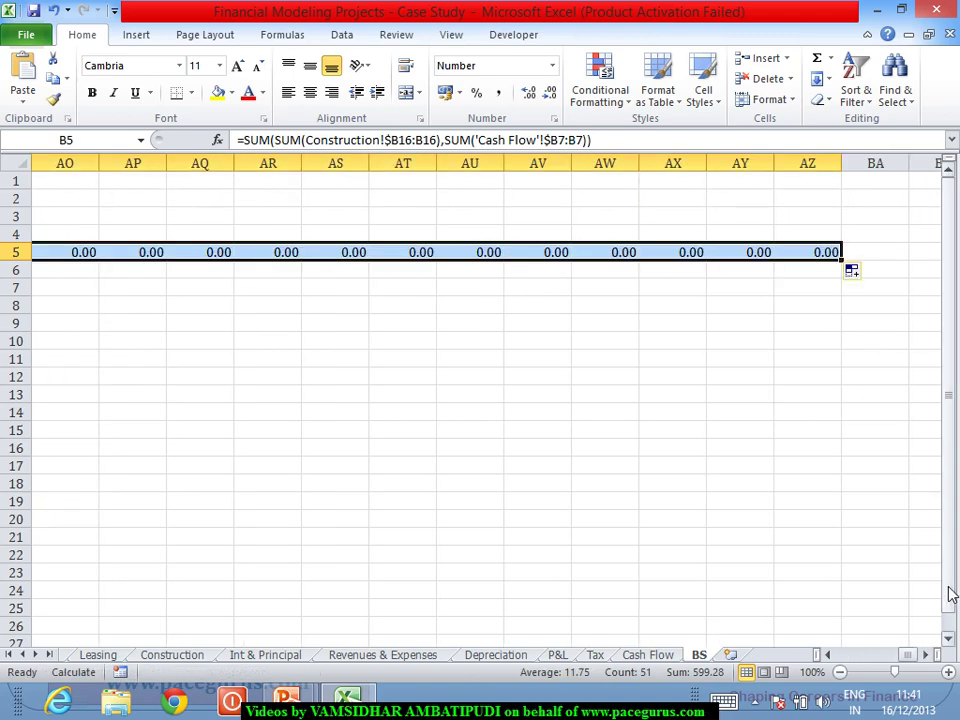
{"action": "left_click_drag", "start_coordinate": [908, 660], "coordinate": [767, 678]}
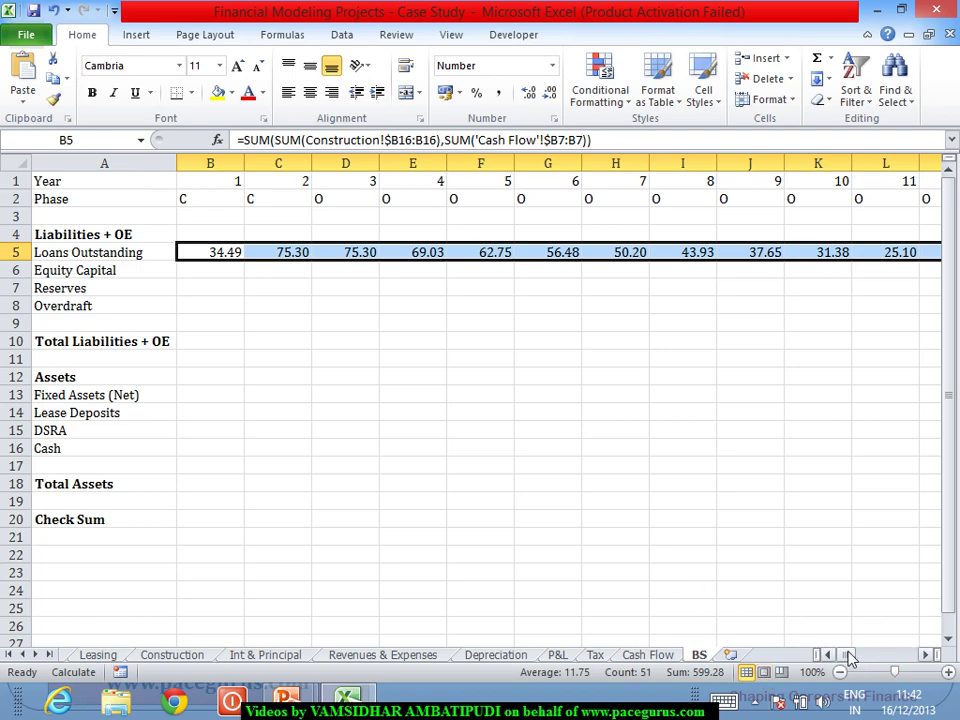
{"action": "left_click_drag", "start_coordinate": [848, 656], "coordinate": [863, 658]}
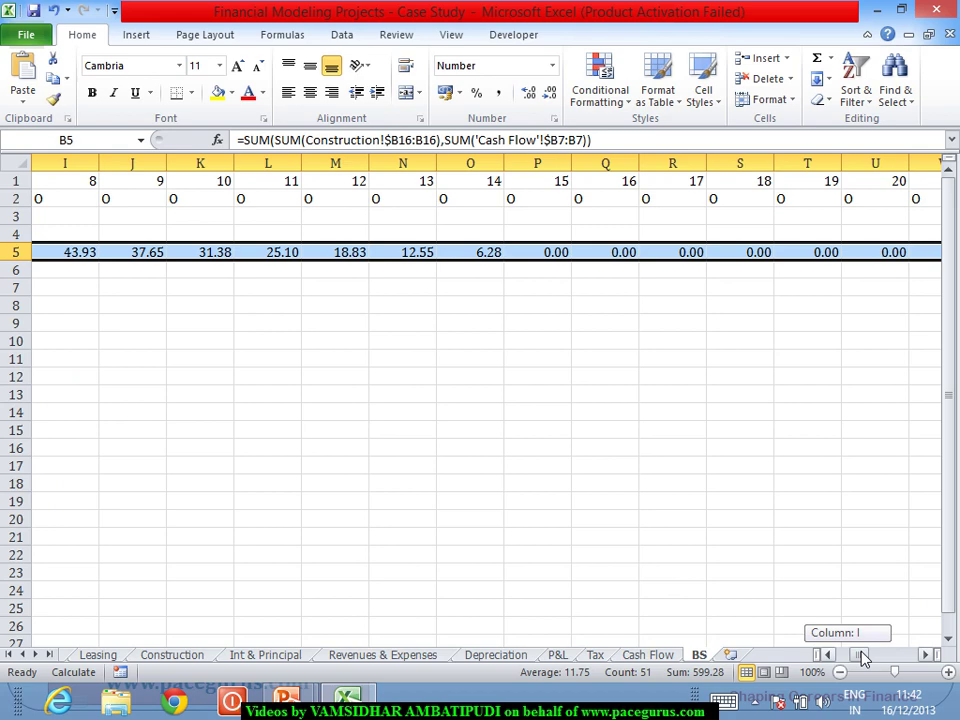
{"action": "left_click_drag", "start_coordinate": [863, 656], "coordinate": [838, 660]}
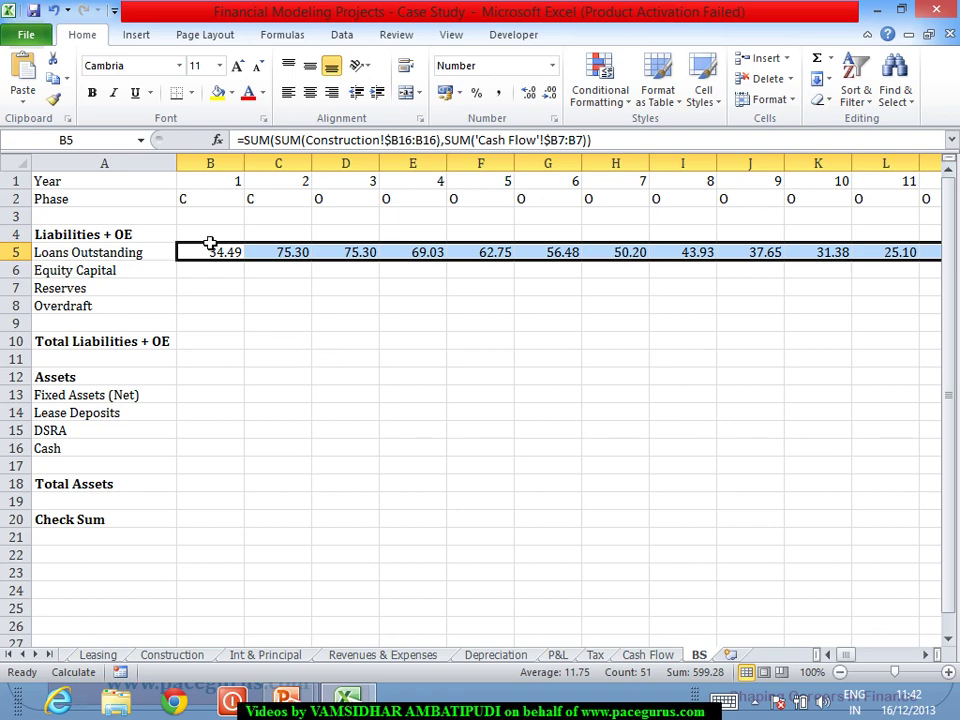
Wrap the B5 formula in an IF that returns blank when the year in B1 is empty, =IF(B1="","",SUM(...))
{"action": "left_click", "coordinate": [210, 255]}
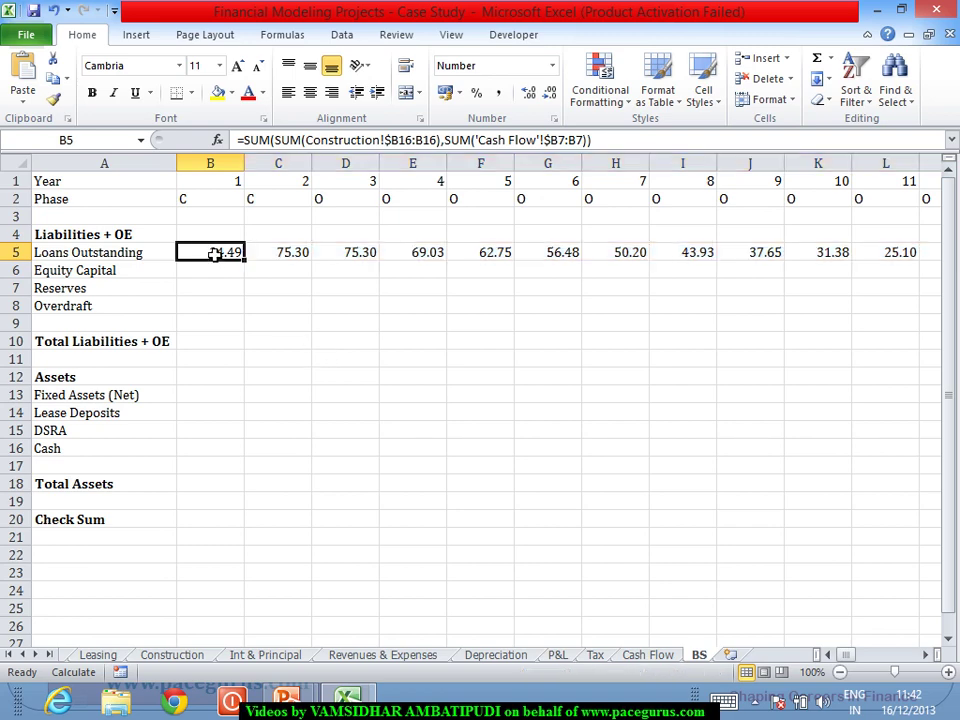
{"action": "left_click", "coordinate": [248, 142]}
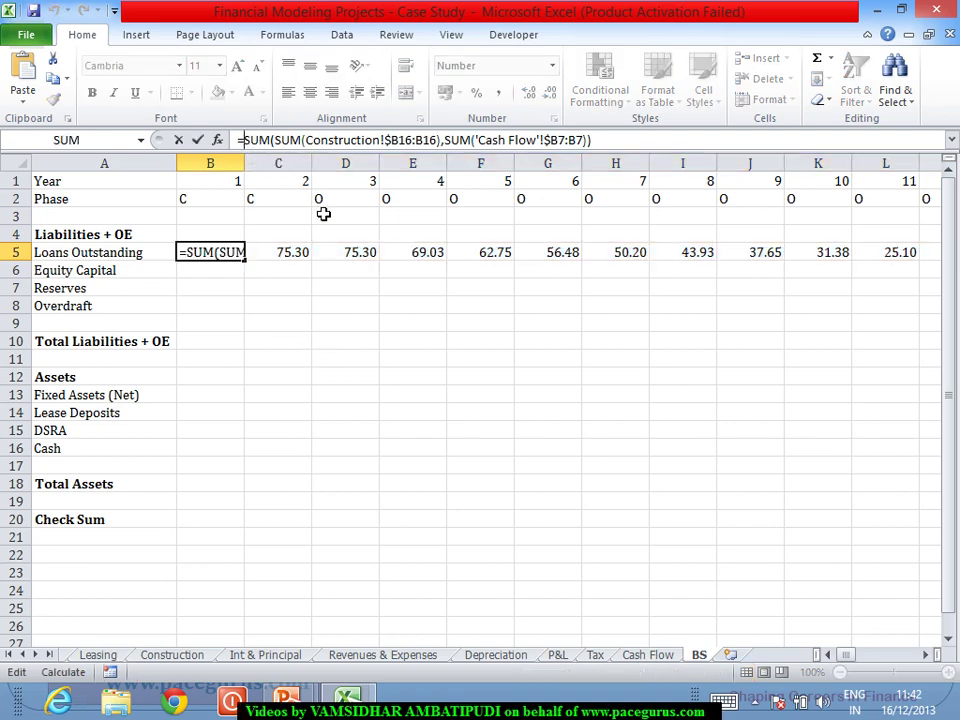
{"action": "type", "text": "IF("}
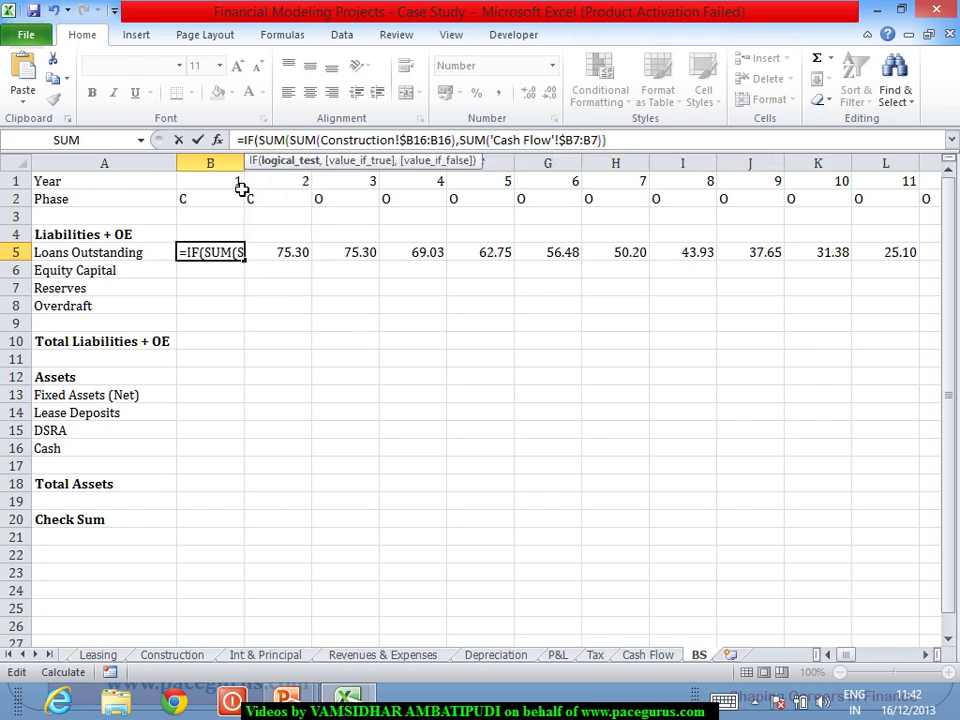
{"action": "left_click", "coordinate": [237, 183]}
{"action": "type", "text": "=\"\","}
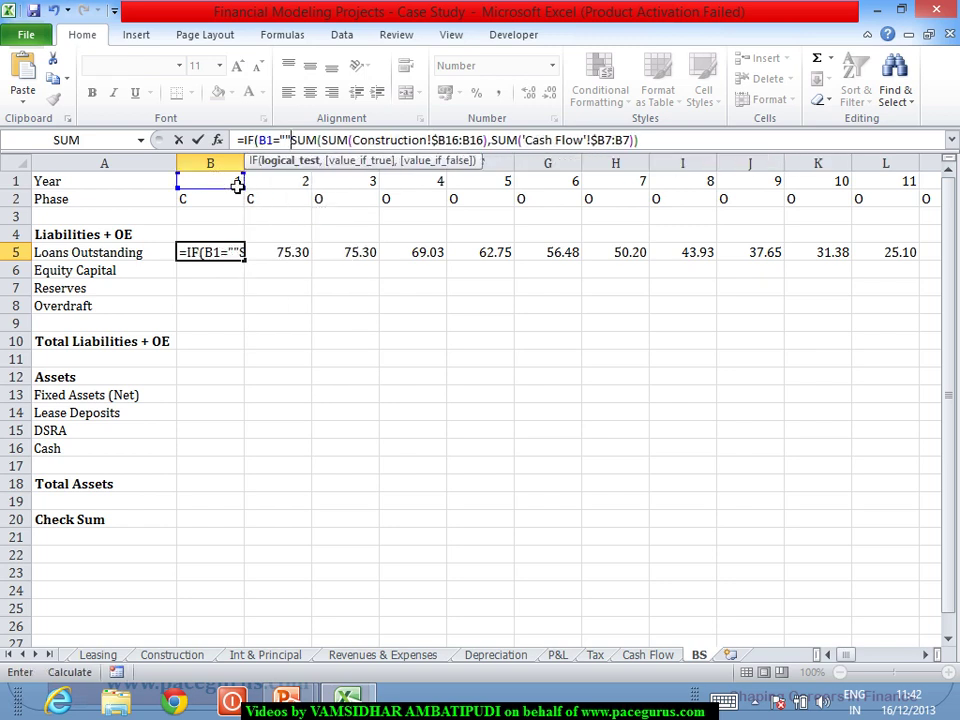
{"action": "type", "text": "\"\","}
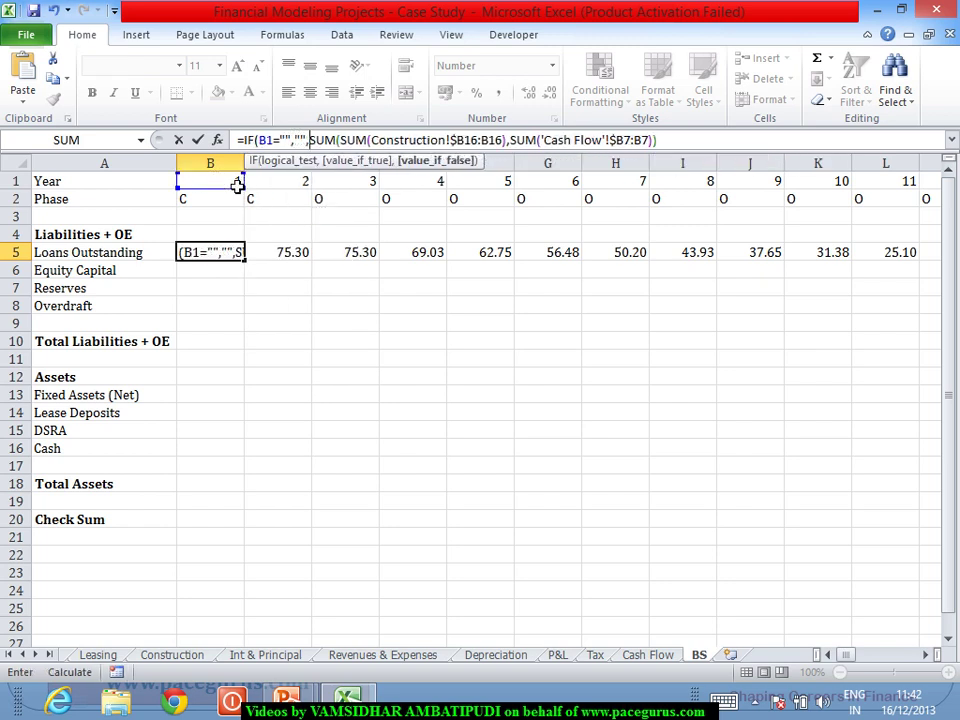
{"action": "key", "text": "End"}
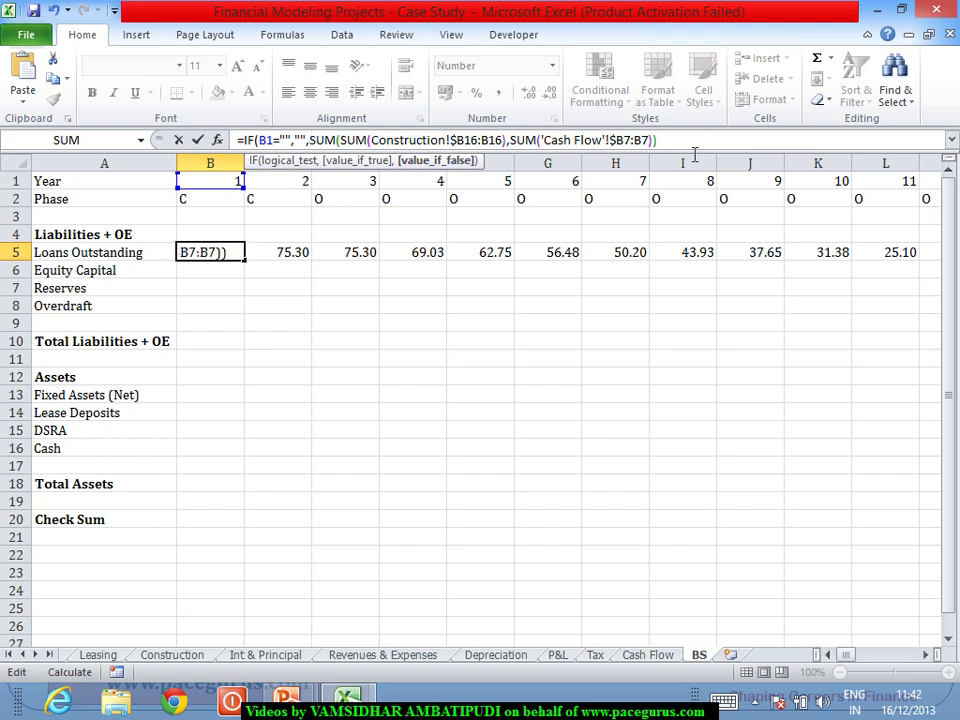
{"action": "type", "text": ")"}
{"action": "key", "text": "Return"}
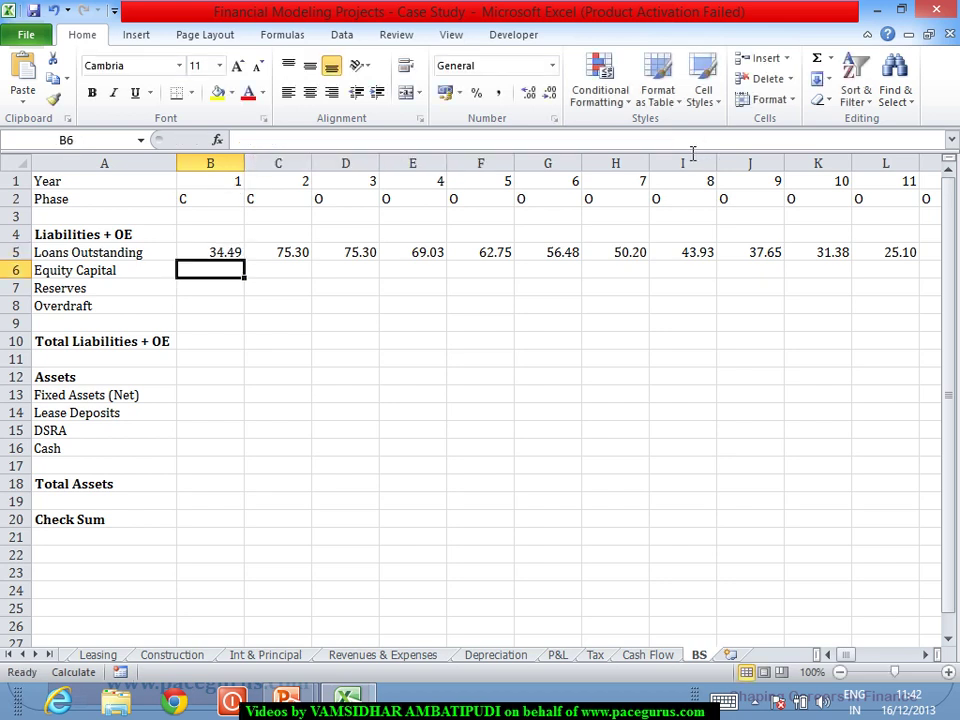
Copy the IF-wrapped Loans Outstanding formula from B5 across the rest of row 5
{"action": "left_click", "coordinate": [211, 253]}
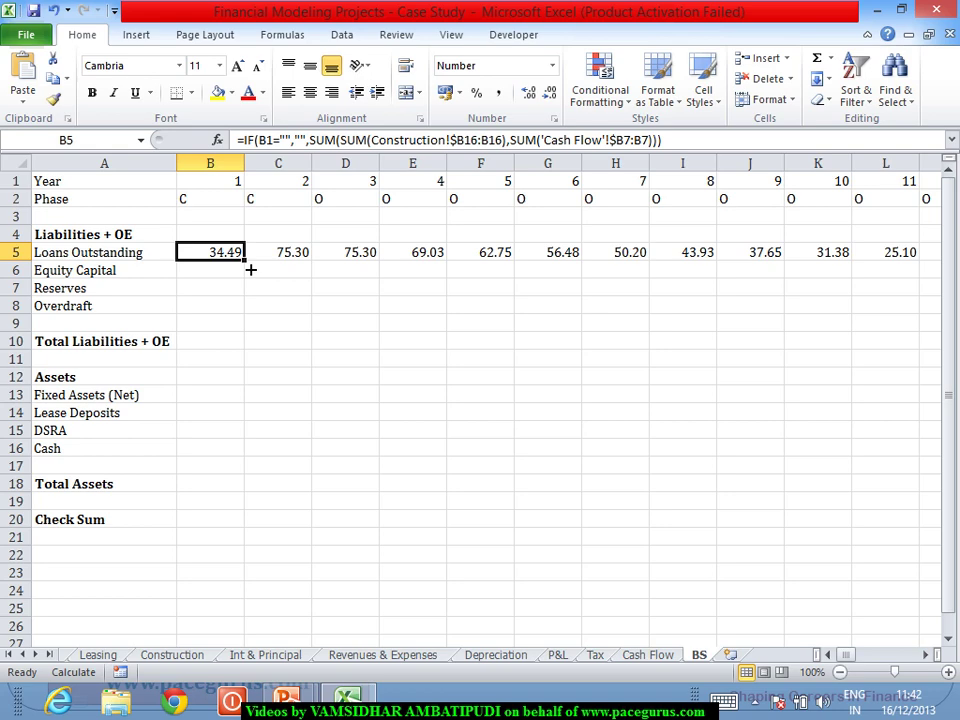
{"action": "left_click_drag", "start_coordinate": [251, 270], "coordinate": [870, 324]}
{"action": "left_click_drag", "start_coordinate": [905, 655], "coordinate": [816, 679]}
{"action": "left_click", "coordinate": [223, 275]}
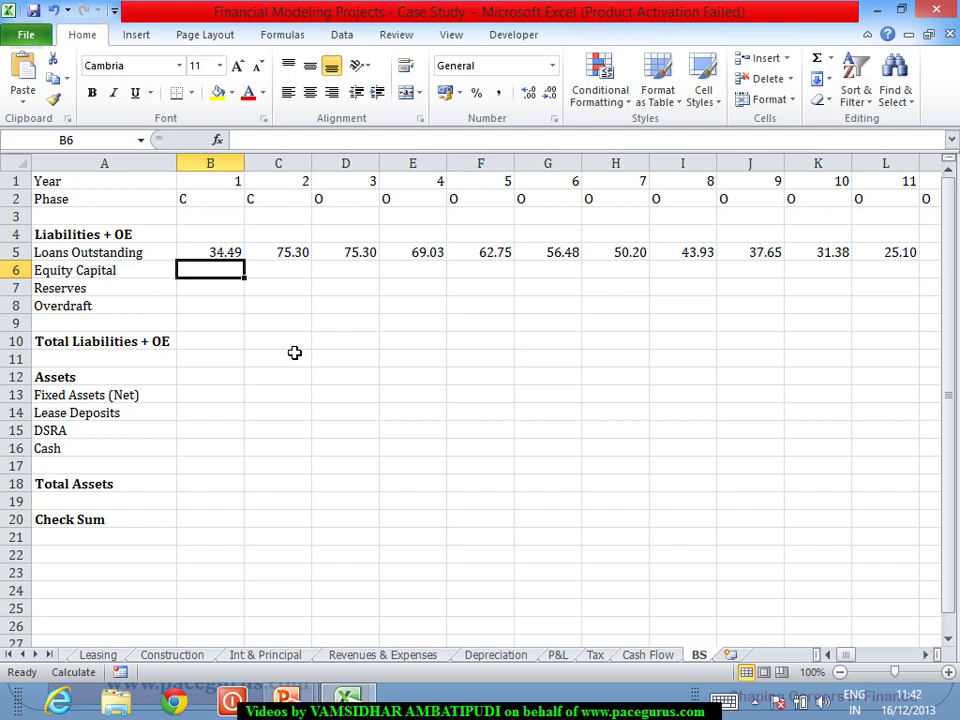
{"action": "key", "text": "Up"}
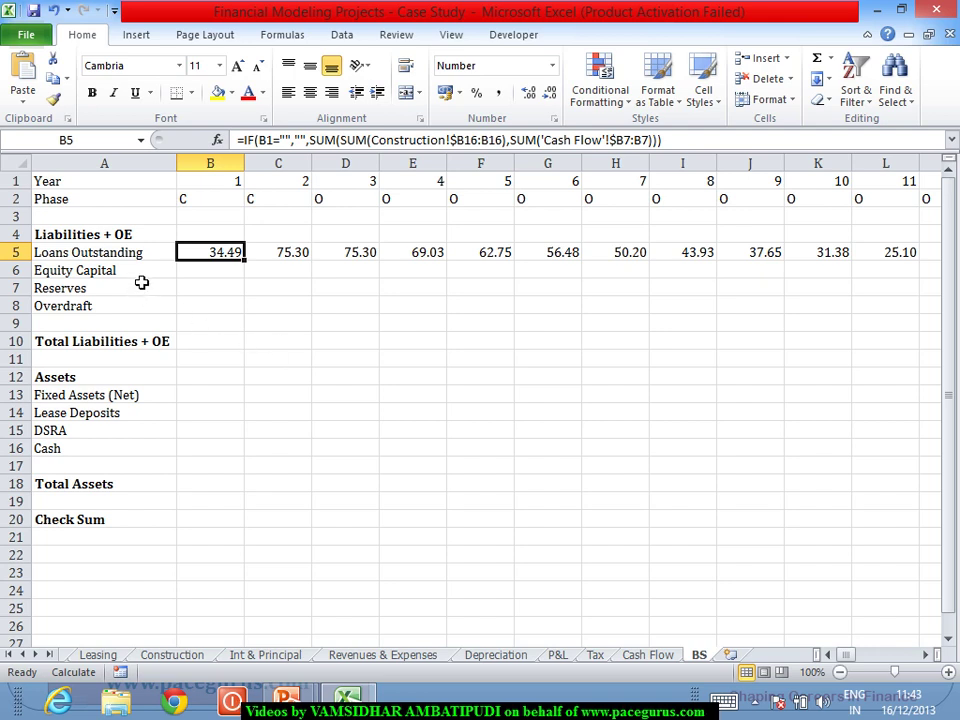
Start the Equity Capital formula in B6 with the cumulative equity from the Construction sheet, SUM(Construction!$B17:B17)
{"action": "left_click", "coordinate": [141, 277]}
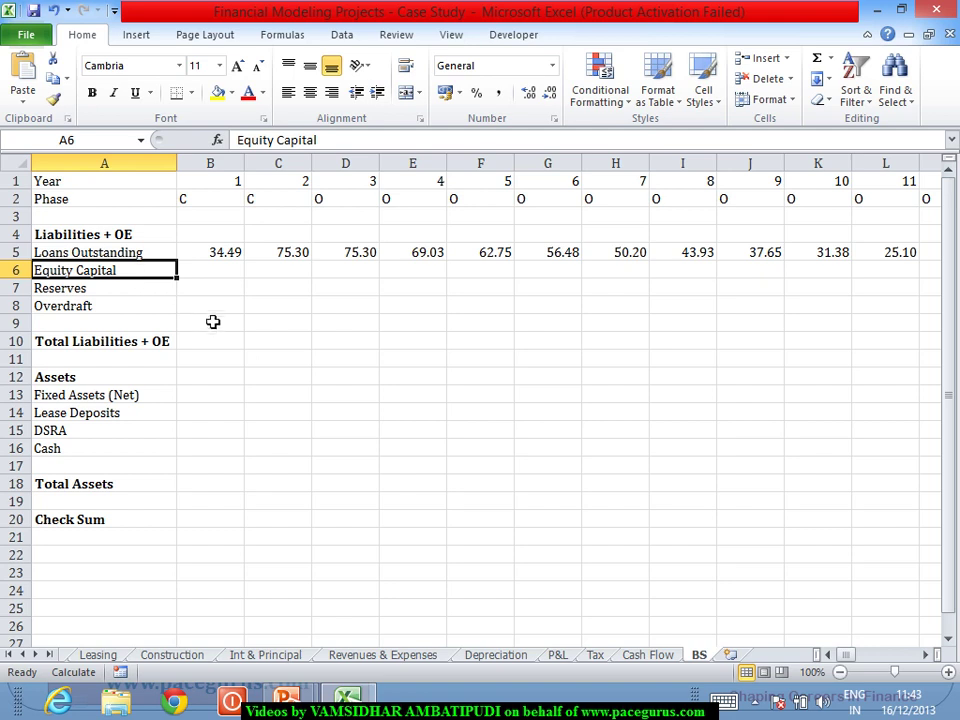
{"action": "left_click", "coordinate": [230, 280]}
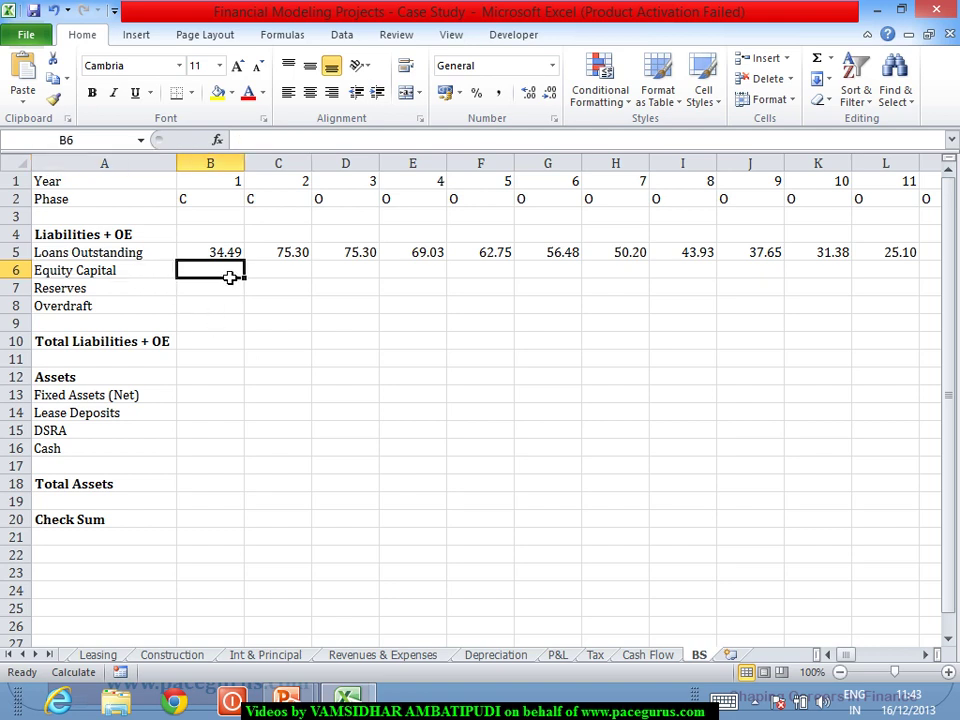
{"action": "left_click", "coordinate": [226, 256]}
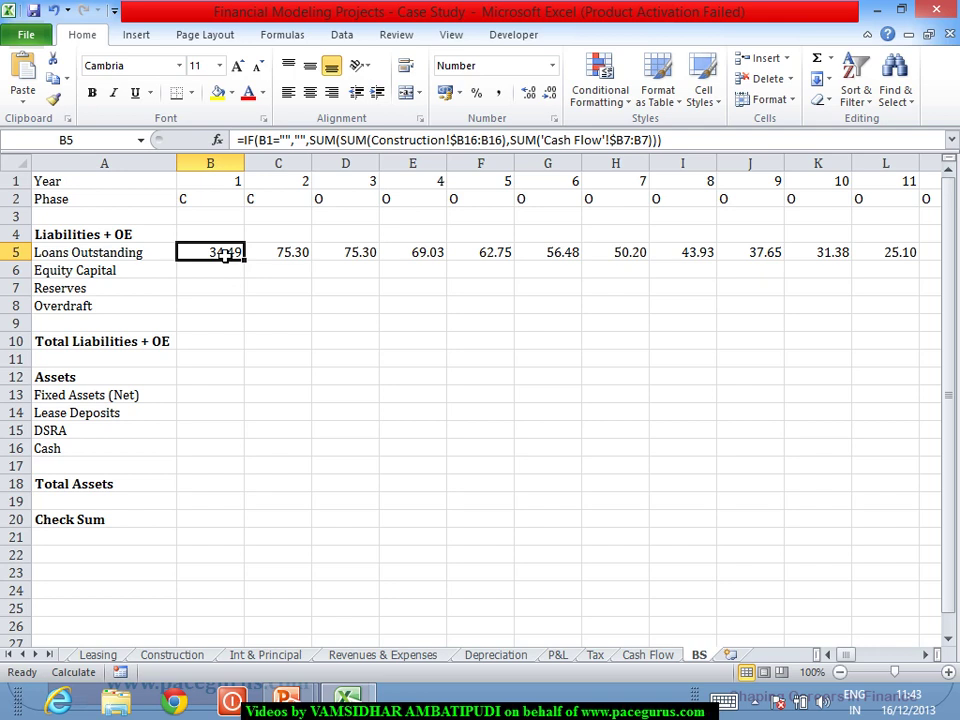
{"action": "key", "text": "Down"}
{"action": "type", "text": "=SUM("}
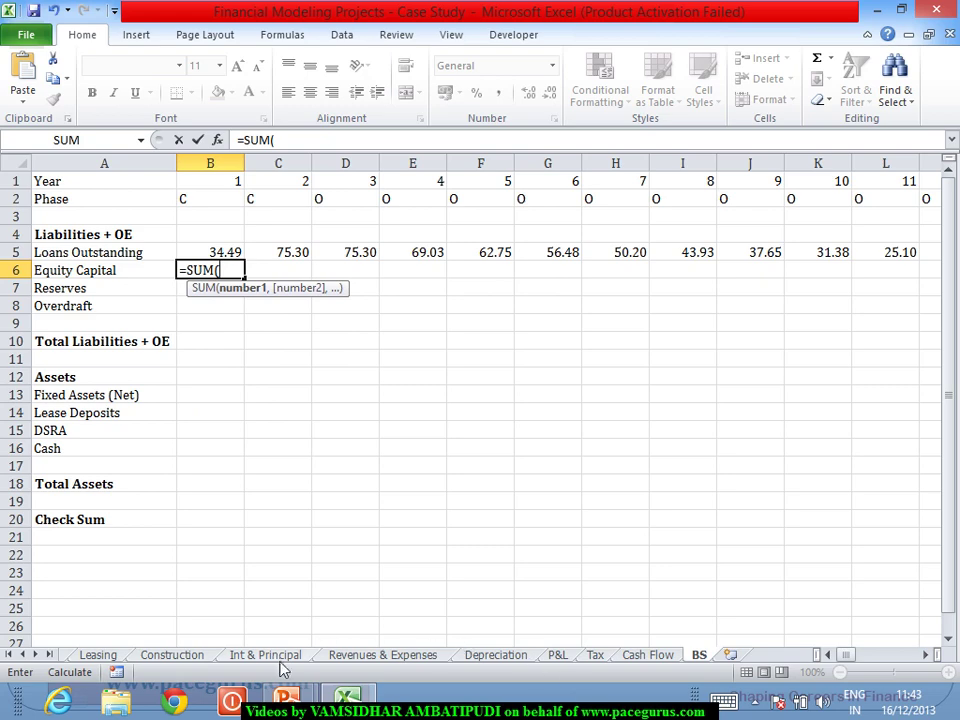
{"action": "left_click", "coordinate": [193, 654]}
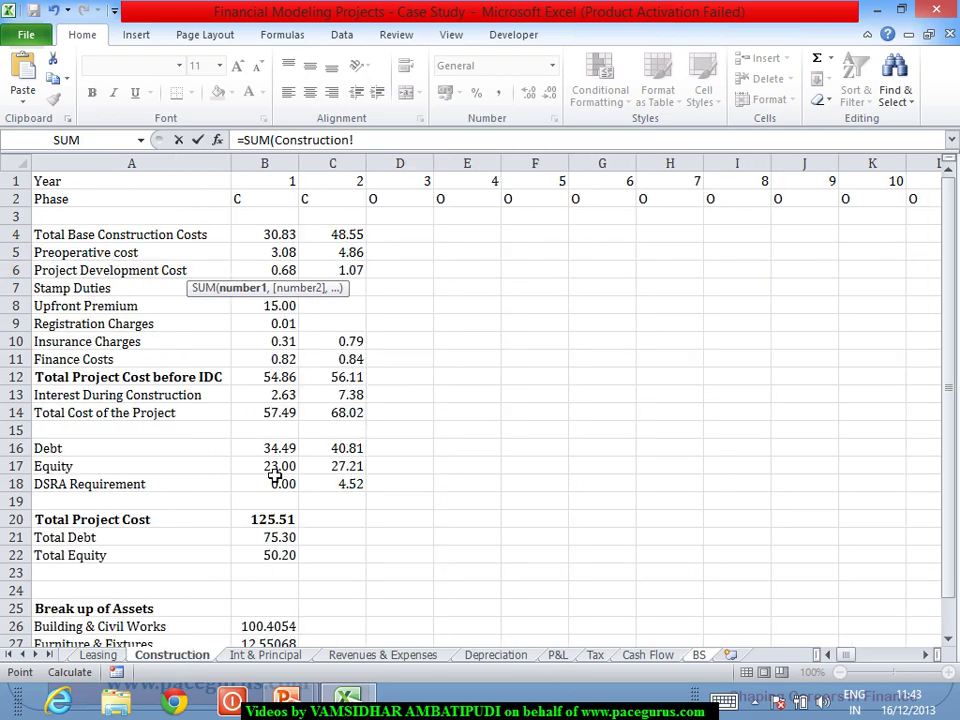
{"action": "left_click", "coordinate": [281, 467]}
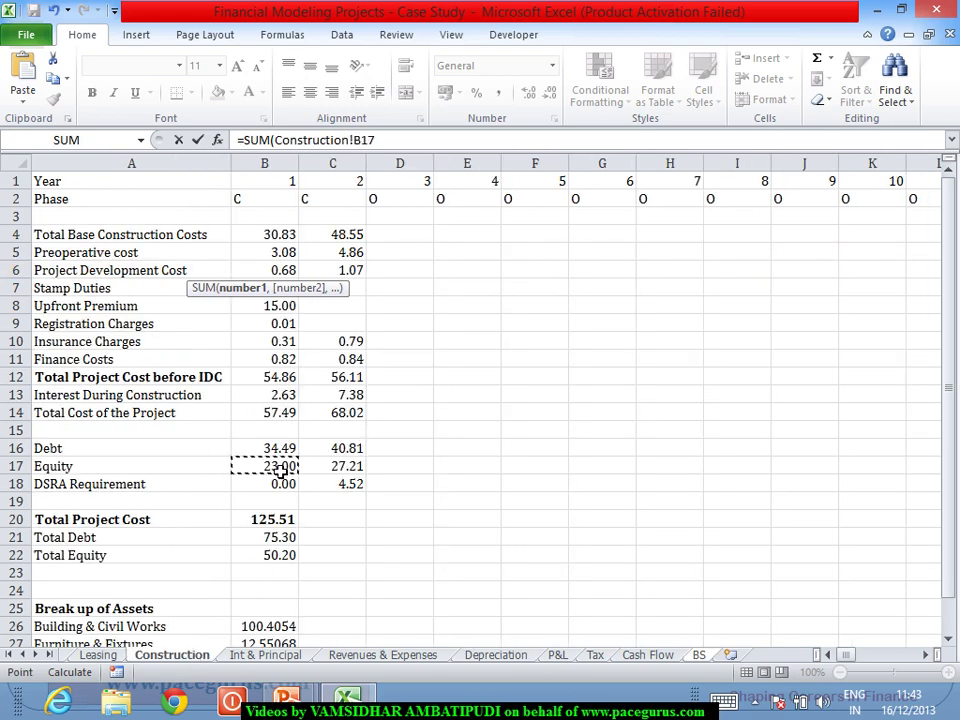
{"action": "key", "text": "F8"}
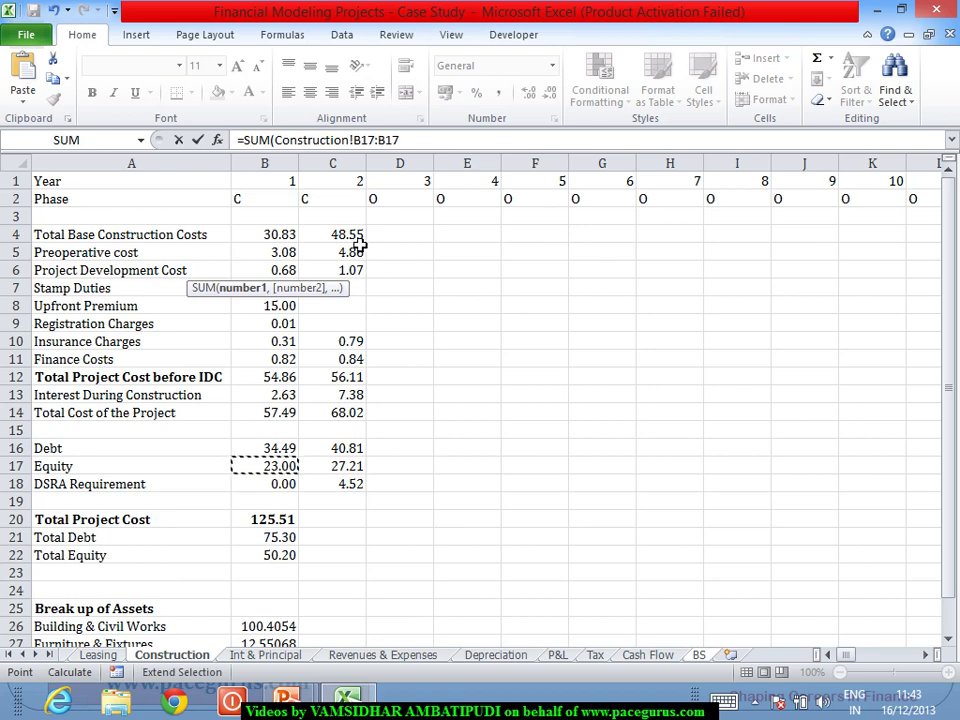
{"action": "double_click", "coordinate": [360, 140]}
{"action": "left_click", "coordinate": [360, 140]}
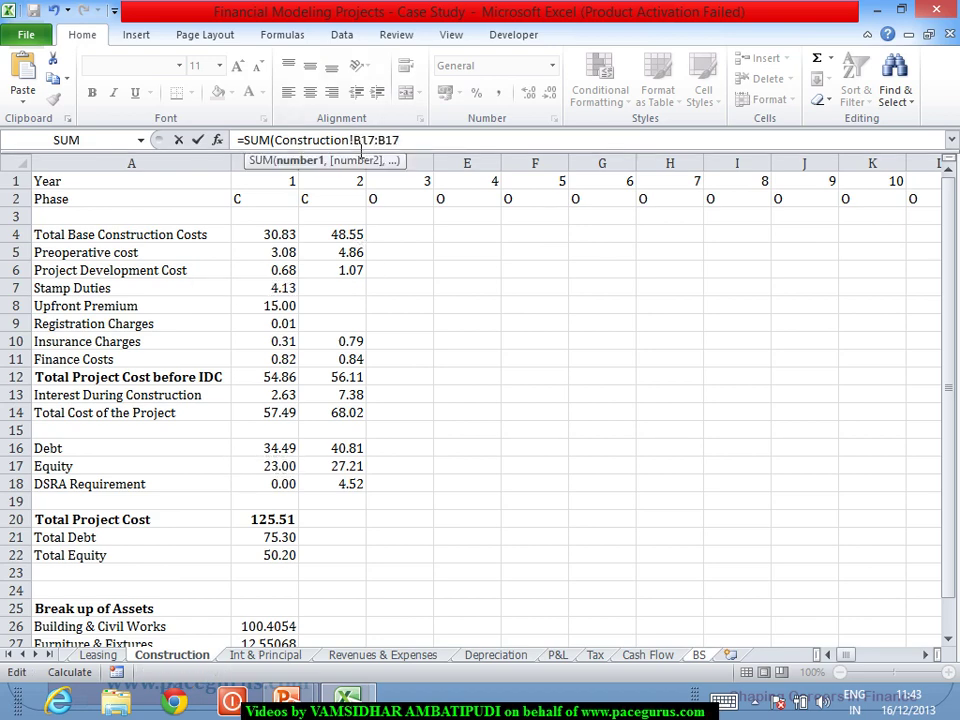
{"action": "type", "text": "$"}
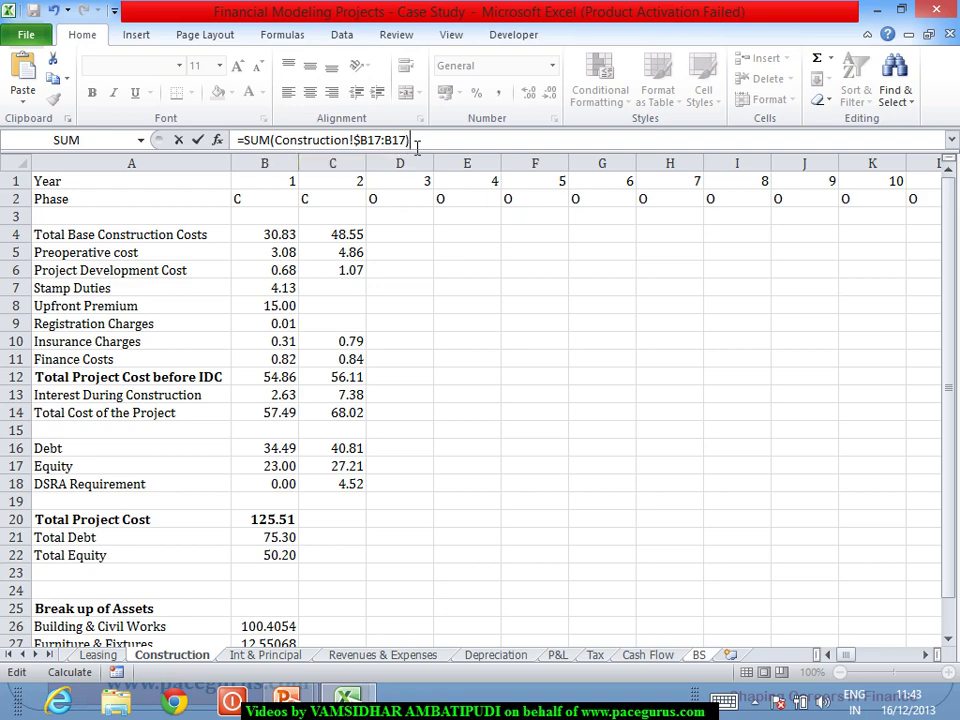
Nest the cumulative equity sum in B6 inside an outer SUM and open a second SUM as its next argument
{"action": "left_click", "coordinate": [243, 141]}
{"action": "type", "text": "SUM("}
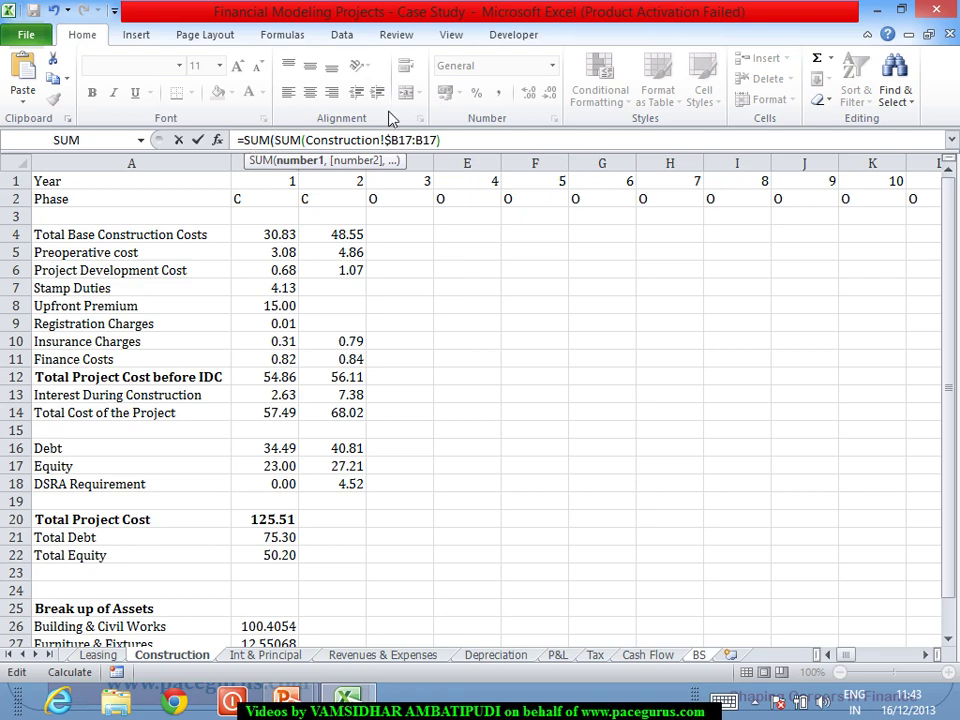
{"action": "type", "text": ","}
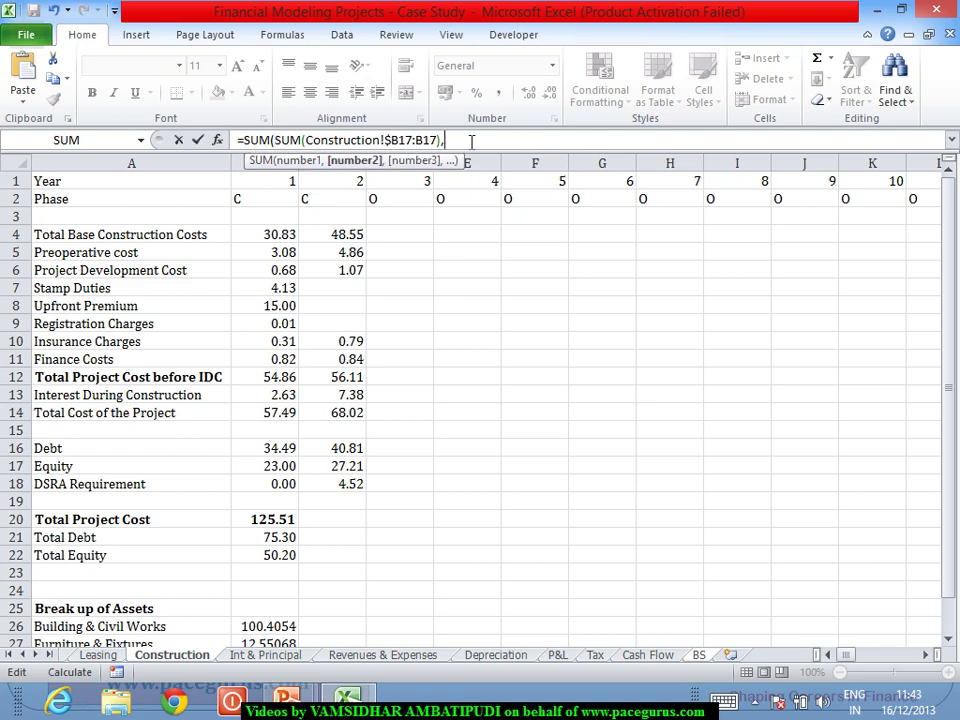
{"action": "type", "text": "SUM("}
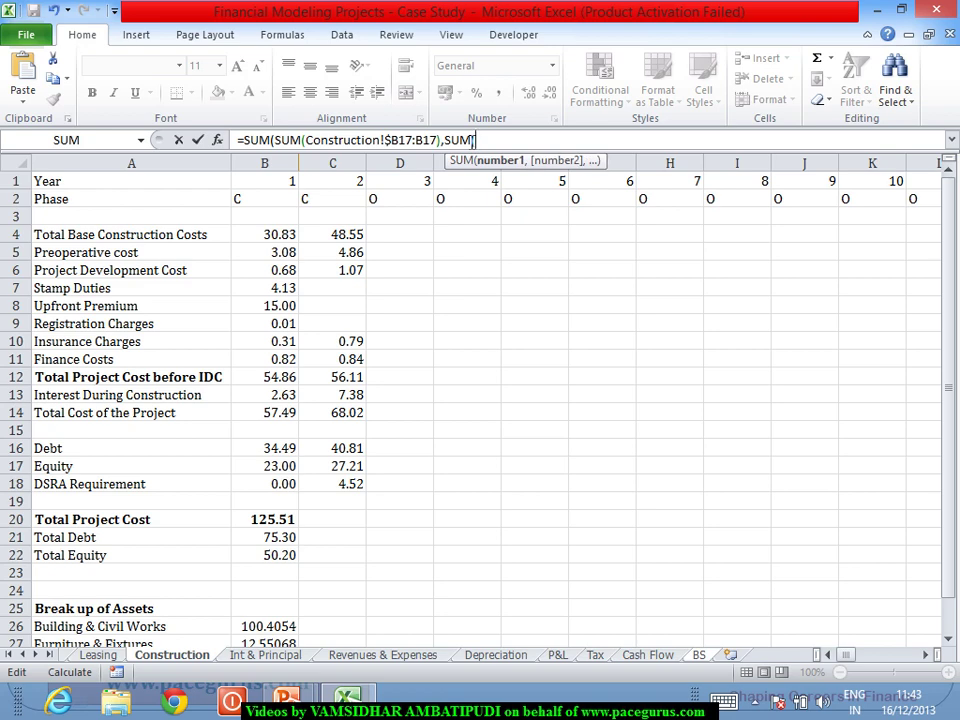
Complete the B6 formula with the cumulative profit after tax, SUM('P&L'!$B19:B19), and fill it across to H6
{"action": "left_click", "coordinate": [557, 655]}
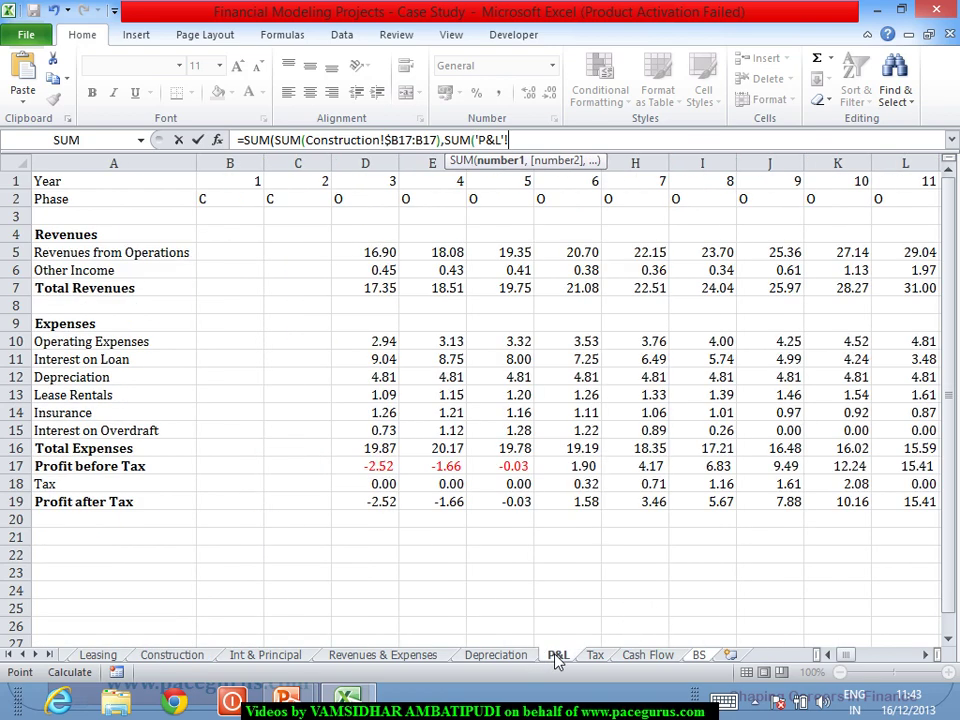
{"action": "left_click", "coordinate": [233, 503]}
{"action": "key", "text": "F8"}
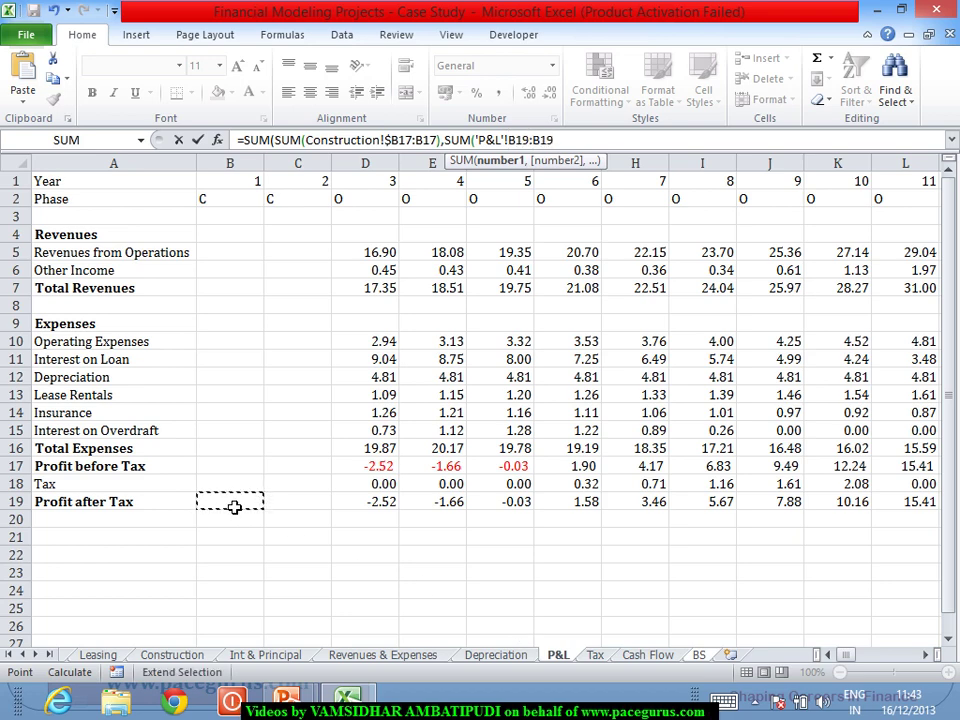
{"action": "left_click_drag", "start_coordinate": [553, 140], "coordinate": [508, 140]}
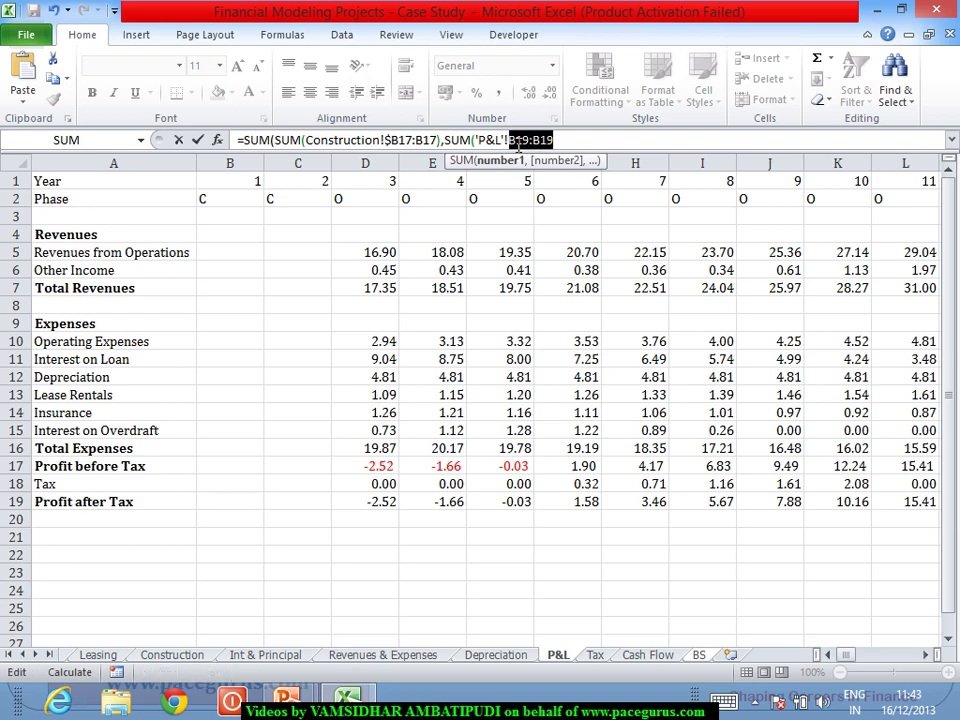
{"action": "left_click", "coordinate": [516, 141]}
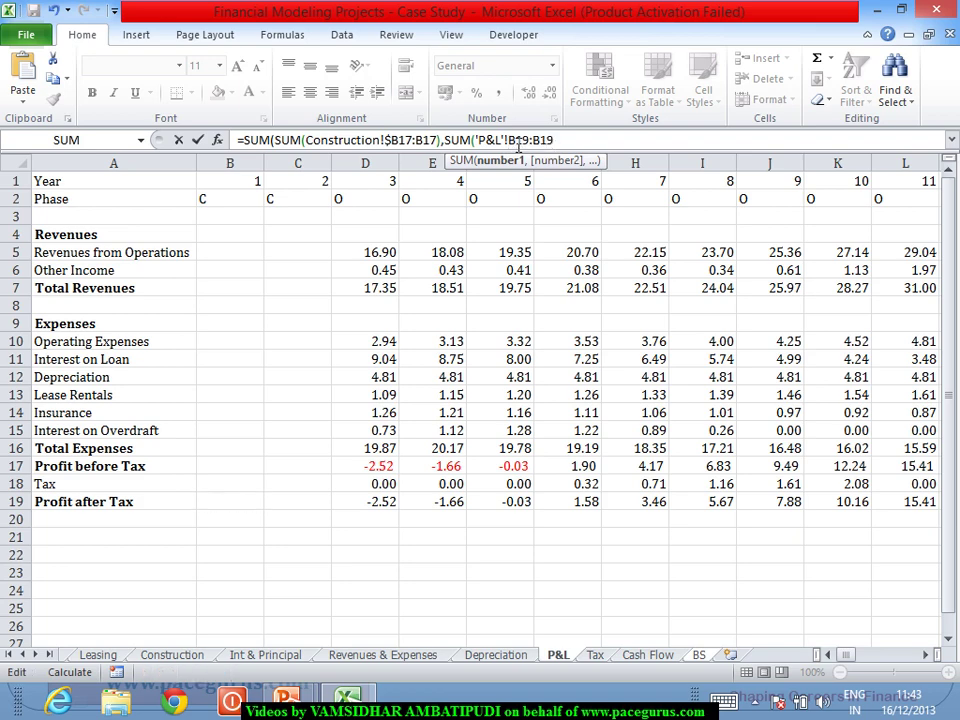
{"action": "type", "text": "$"}
{"action": "type", "text": ")"}
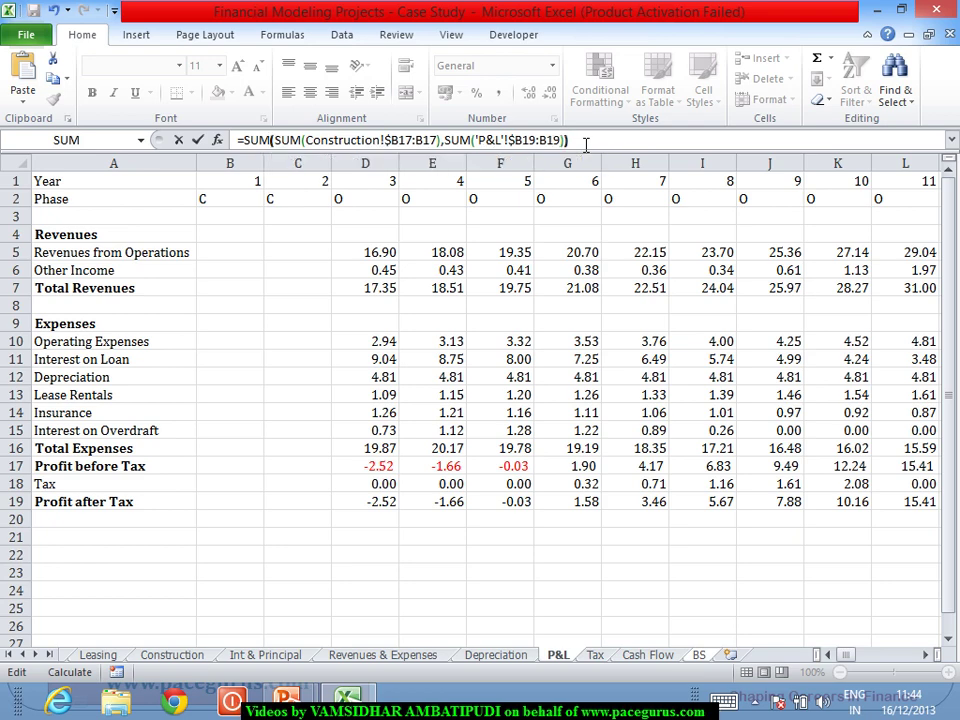
{"action": "type", "text": ")"}
{"action": "key", "text": "Return"}
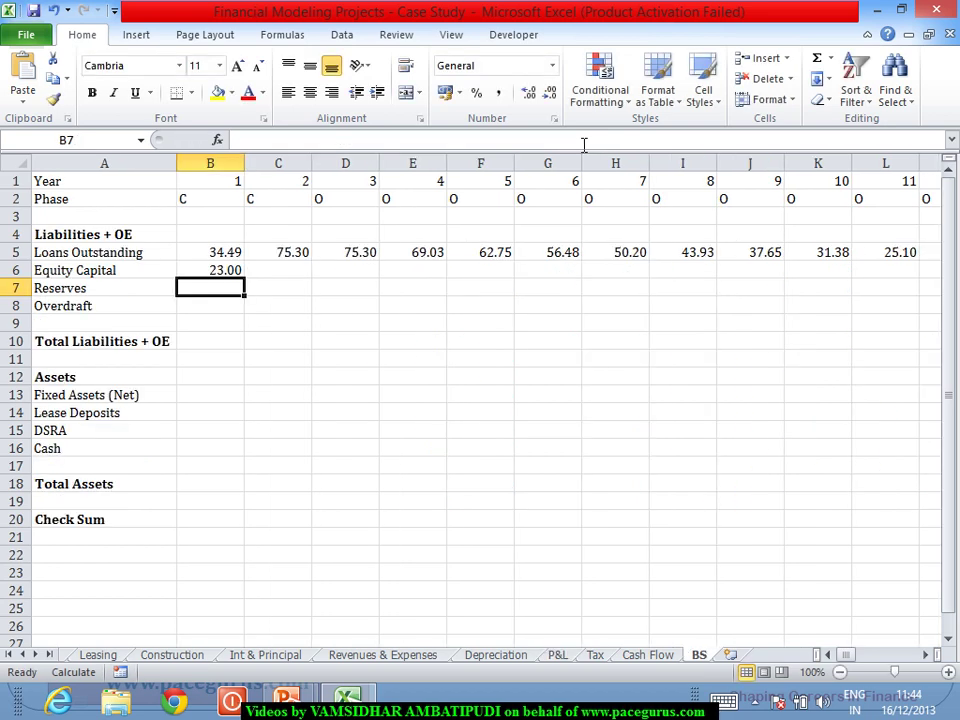
{"action": "left_click", "coordinate": [201, 272]}
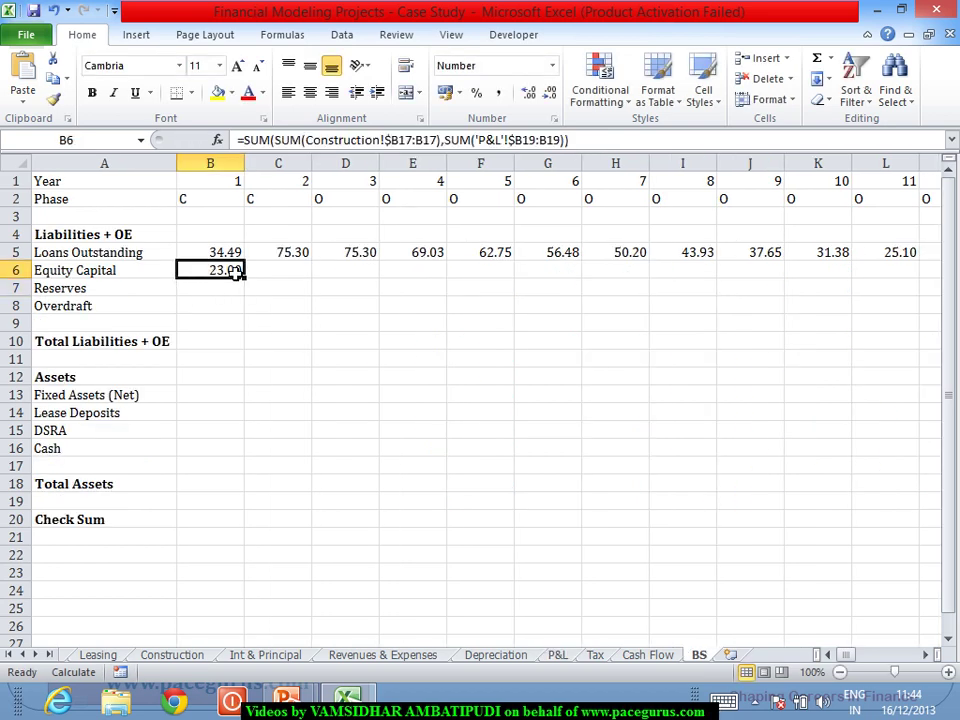
{"action": "left_click_drag", "start_coordinate": [250, 286], "coordinate": [646, 303]}
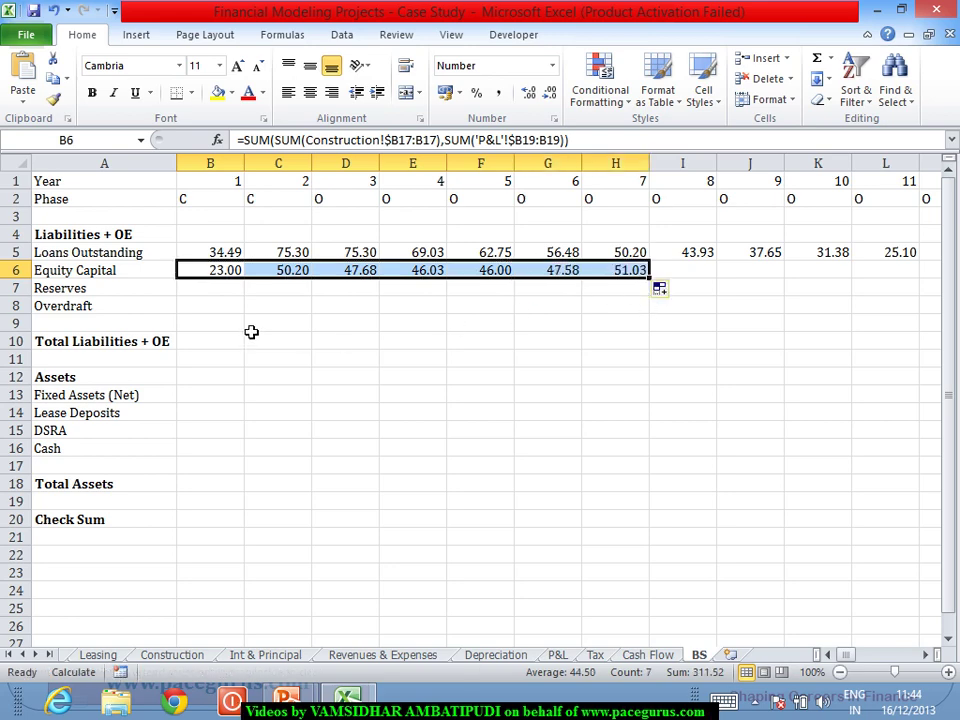
Wrap the Equity Capital formula in B6 in an IF that returns blank when the year in B1 is empty, =IF(B1="","",SUM(...))
{"action": "left_click", "coordinate": [232, 271]}
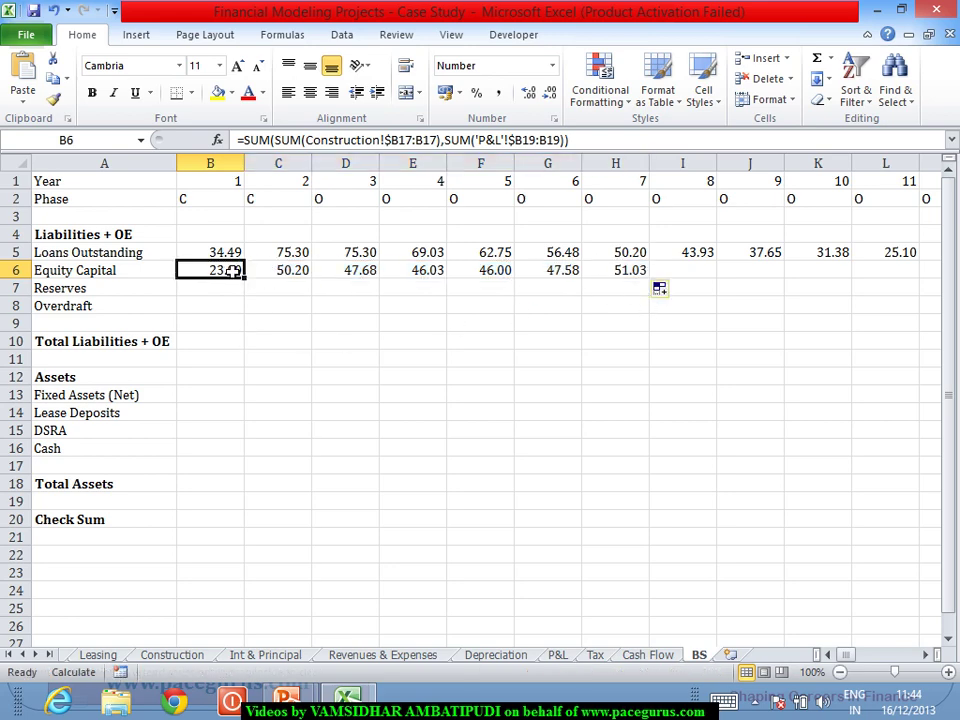
{"action": "left_click", "coordinate": [243, 140]}
{"action": "type", "text": "i"}
{"action": "key", "text": "Tab"}
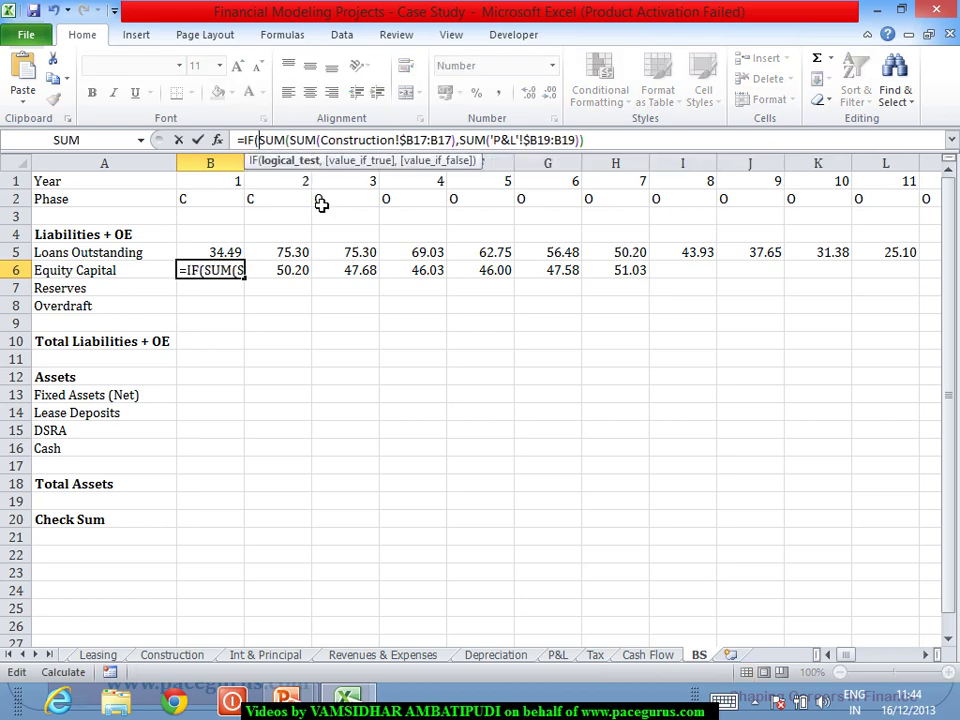
{"action": "left_click", "coordinate": [215, 184]}
{"action": "type", "text": "=\"\""}
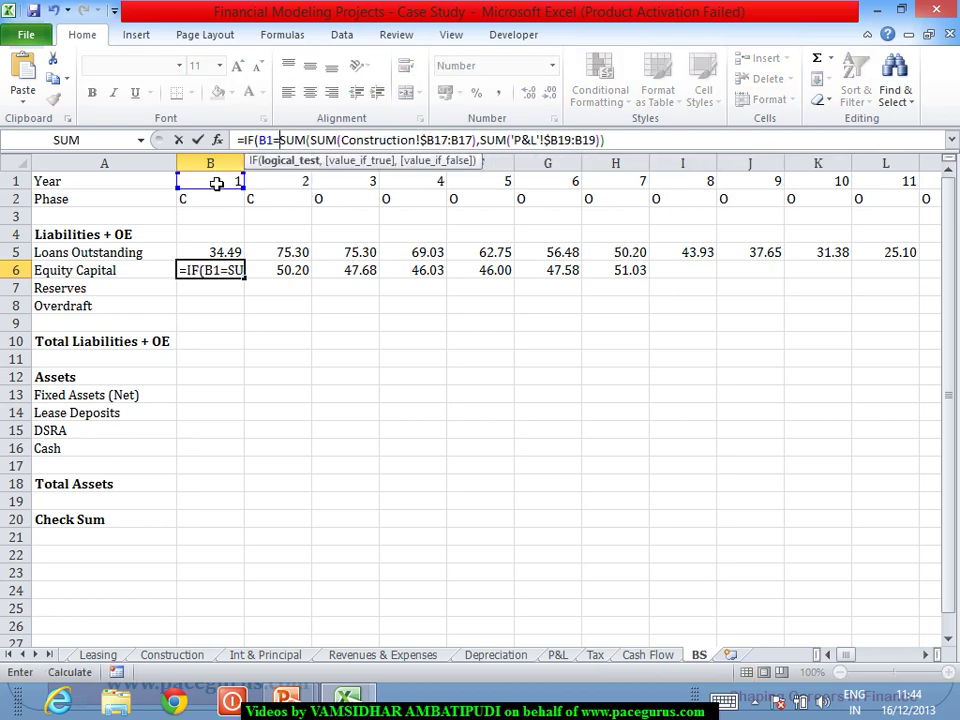
{"action": "type", "text": ",\"\""}
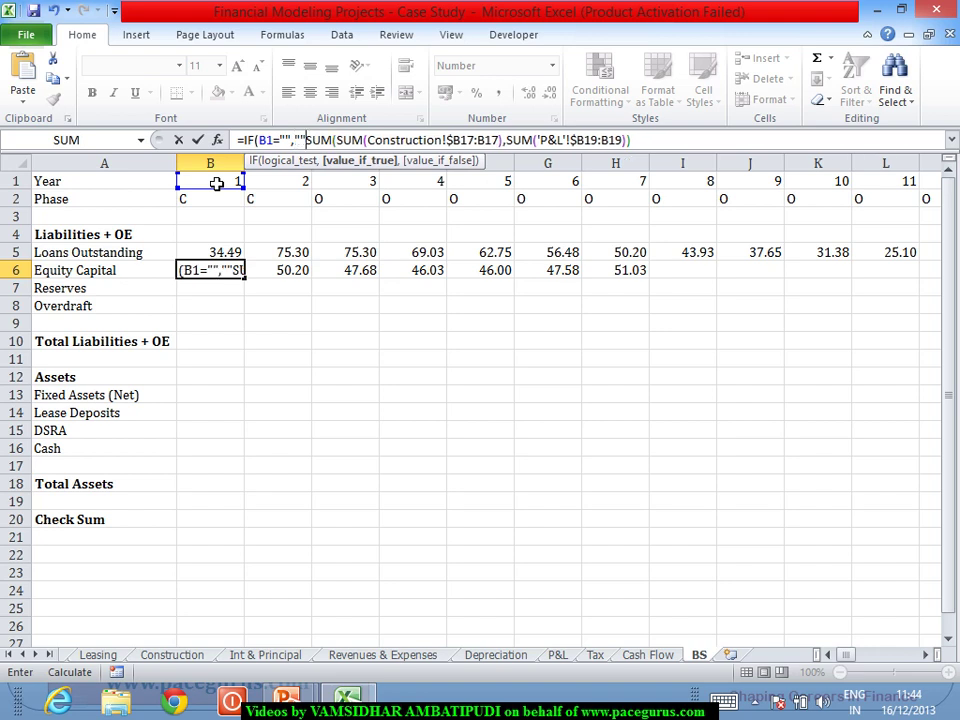
{"action": "type", "text": ","}
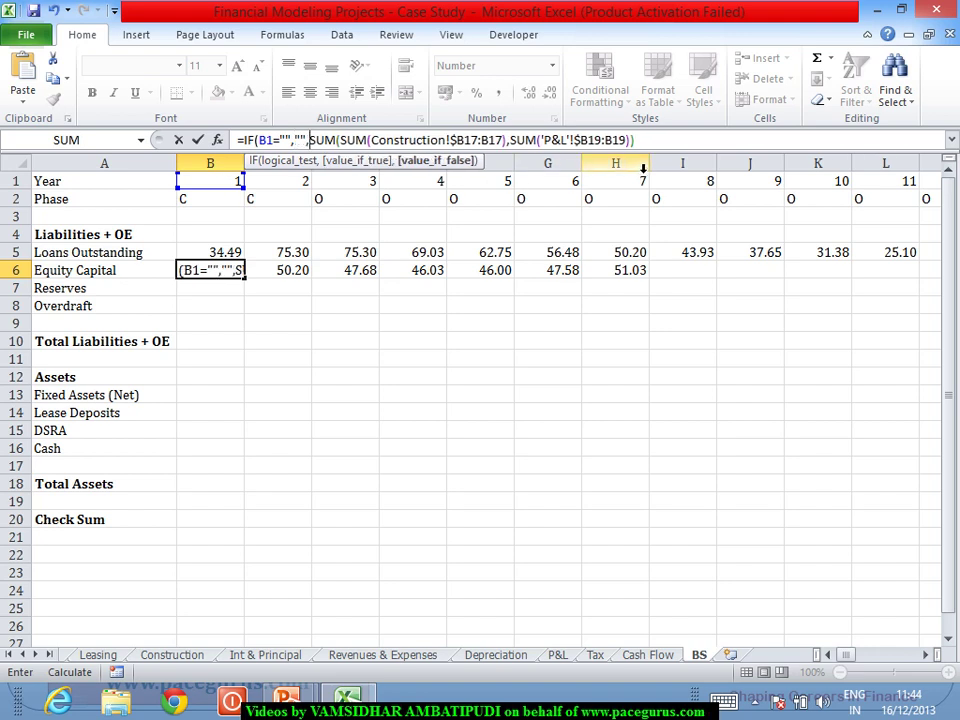
{"action": "left_click", "coordinate": [660, 147]}
{"action": "key", "text": "Return"}
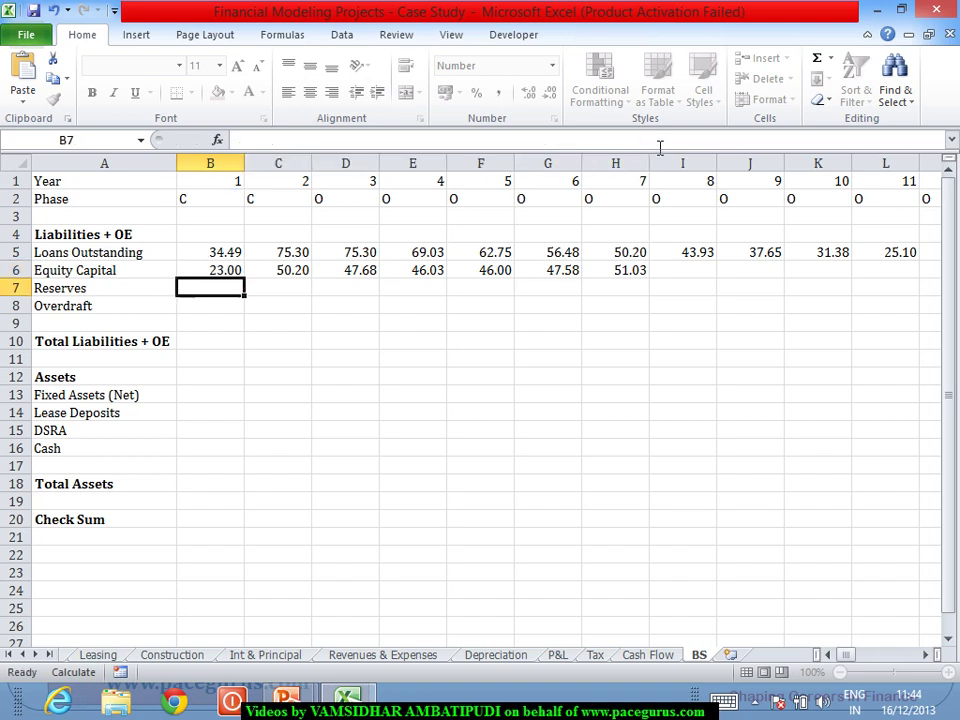
Fill the IF-wrapped Equity Capital formula from B6 across to AZ6
{"action": "left_click", "coordinate": [212, 276]}
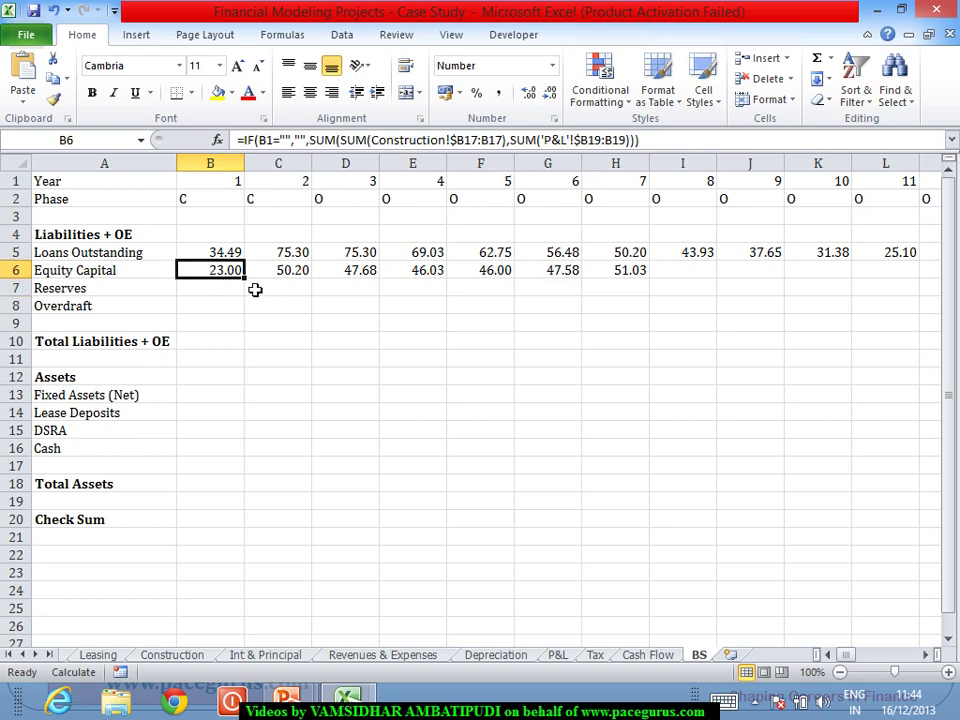
{"action": "left_click_drag", "start_coordinate": [253, 287], "coordinate": [859, 446]}
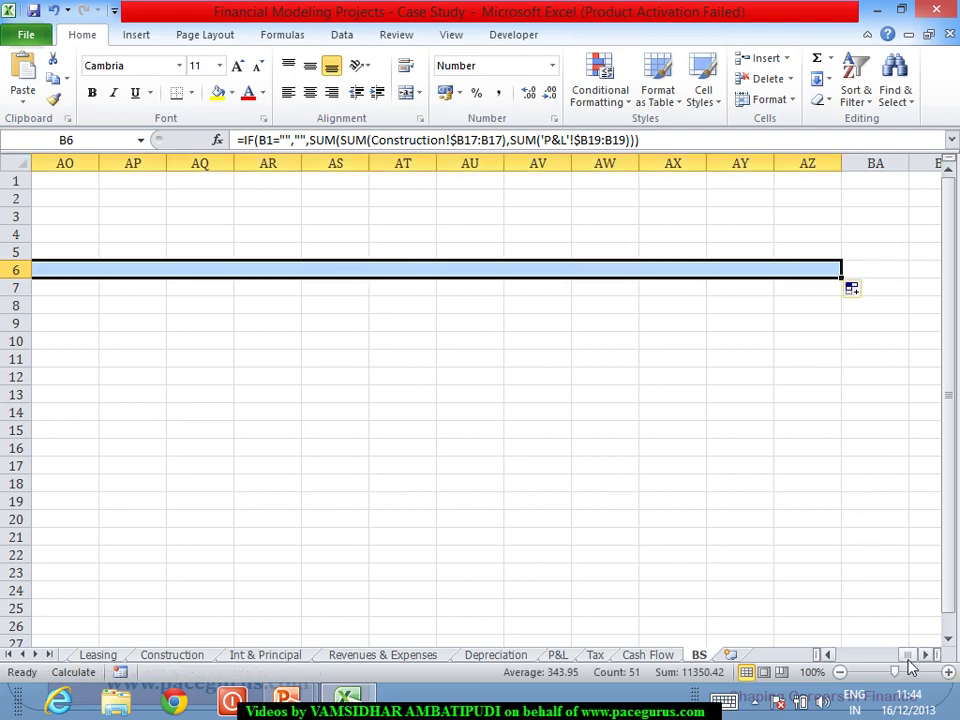
{"action": "left_click_drag", "start_coordinate": [904, 654], "coordinate": [850, 668]}
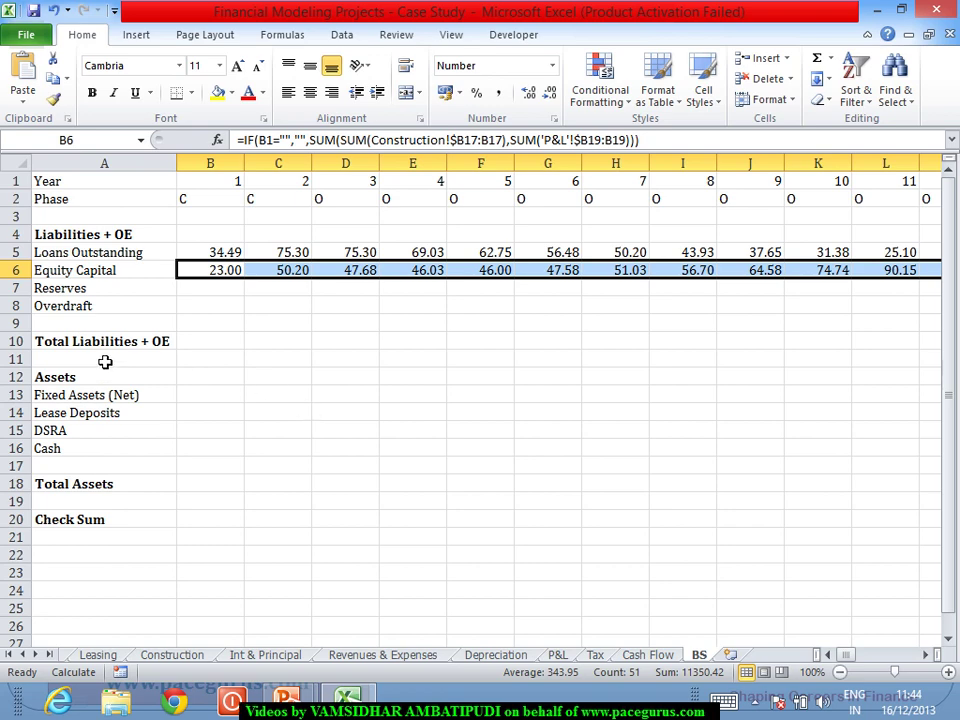
Delete the entire Reserves row from the liabilities section of the balance sheet
{"action": "left_click", "coordinate": [40, 290]}
{"action": "key", "text": "shift+space"}
{"action": "right_click", "coordinate": [35, 300]}
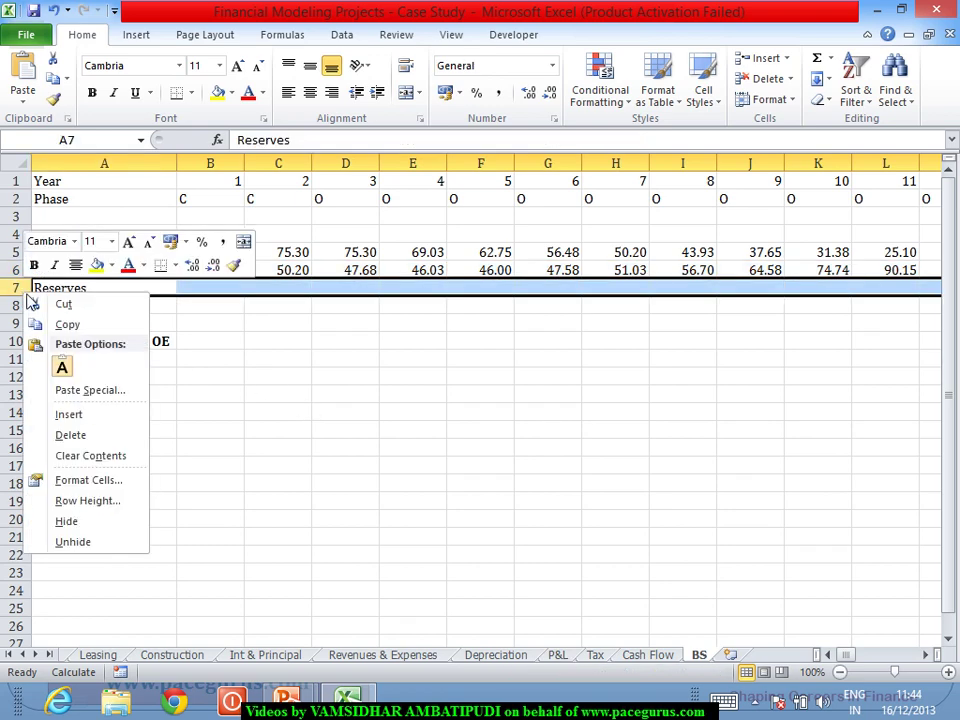
{"action": "left_click", "coordinate": [62, 436]}
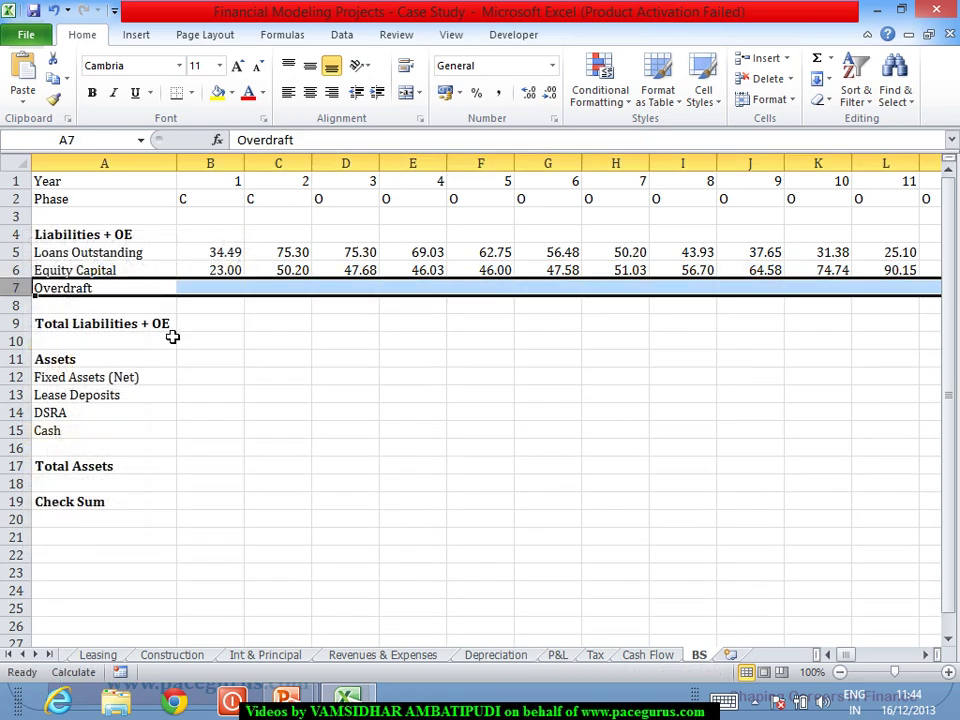
{"action": "left_click", "coordinate": [170, 328]}
Link Overdraft in B7 to the Outstanding OD row of the Cash Flow sheet with =IF('Cash Flow'!B20="","",'Cash Flow'!B20)
{"action": "left_click", "coordinate": [215, 292]}
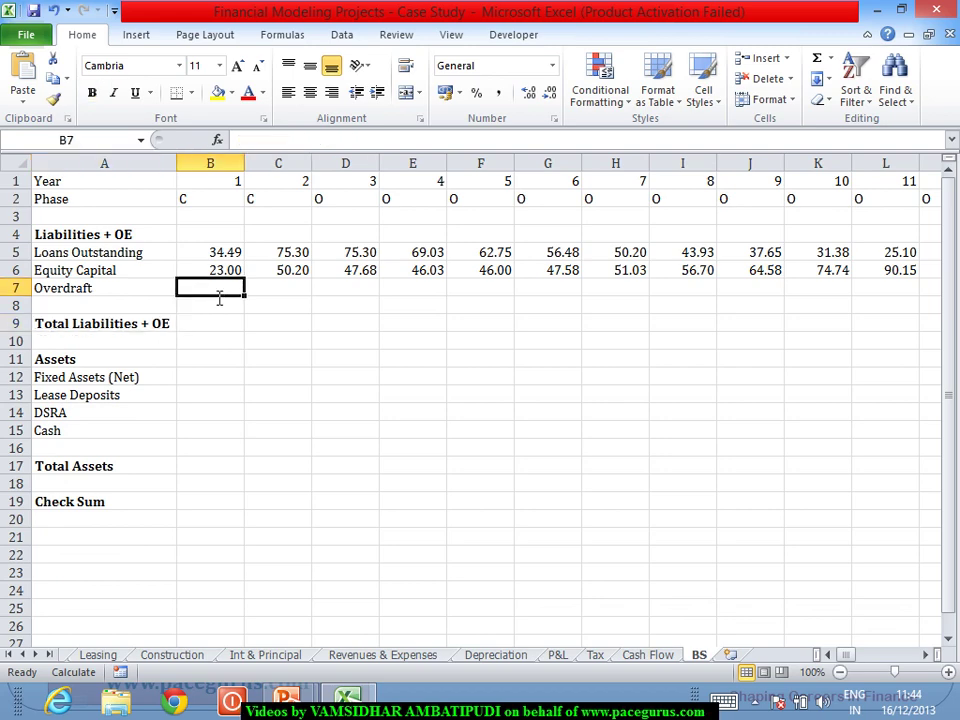
{"action": "type", "text": "="}
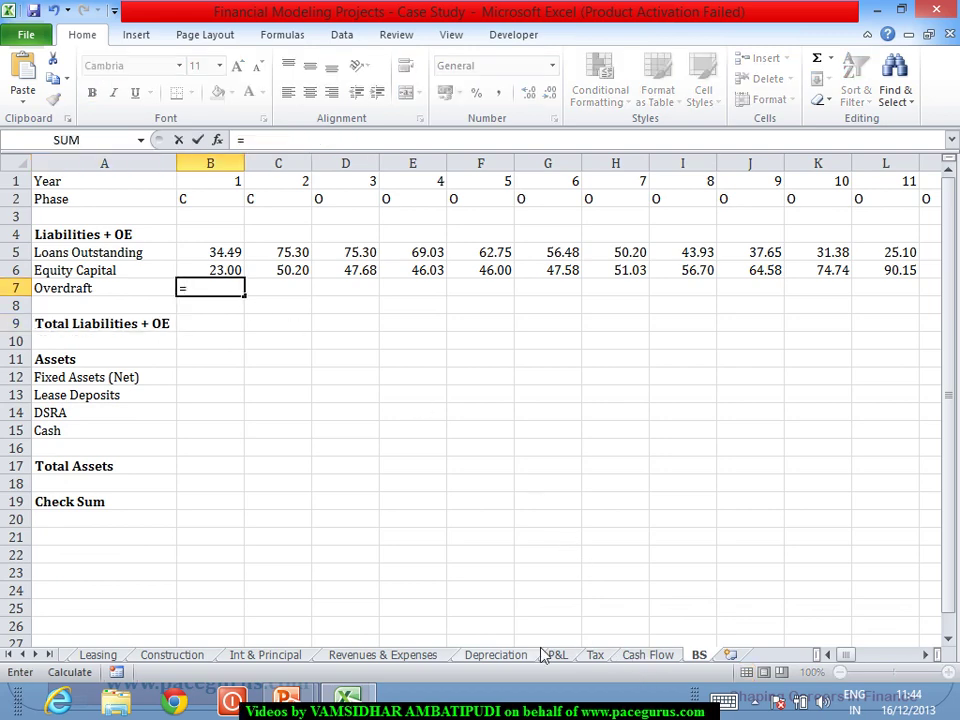
{"action": "type", "text": "IF("}
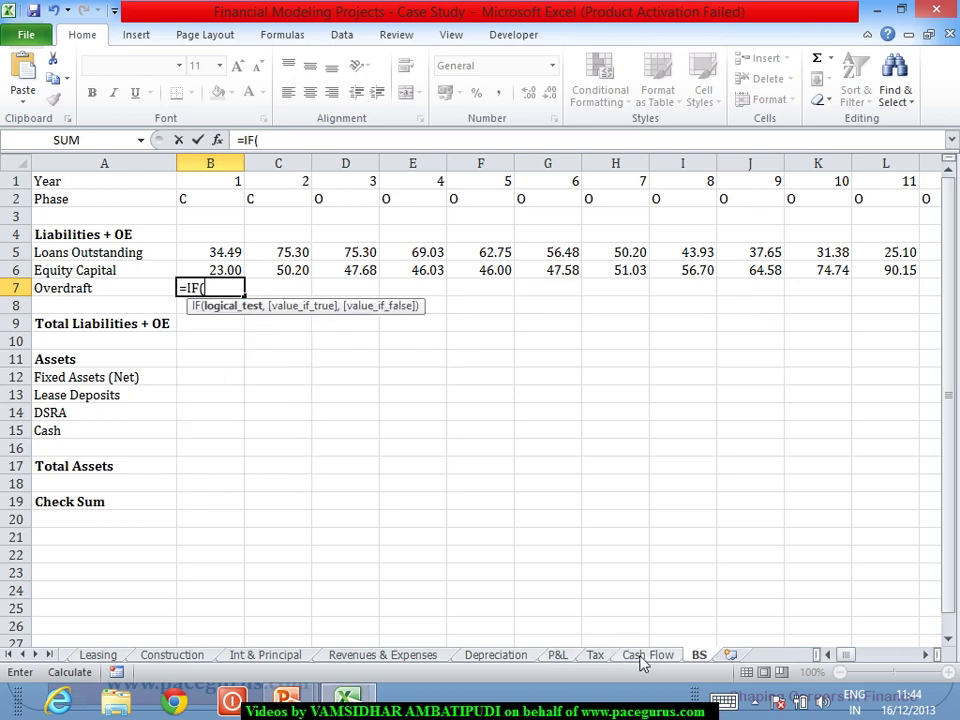
{"action": "left_click", "coordinate": [641, 657]}
{"action": "left_click", "coordinate": [221, 521]}
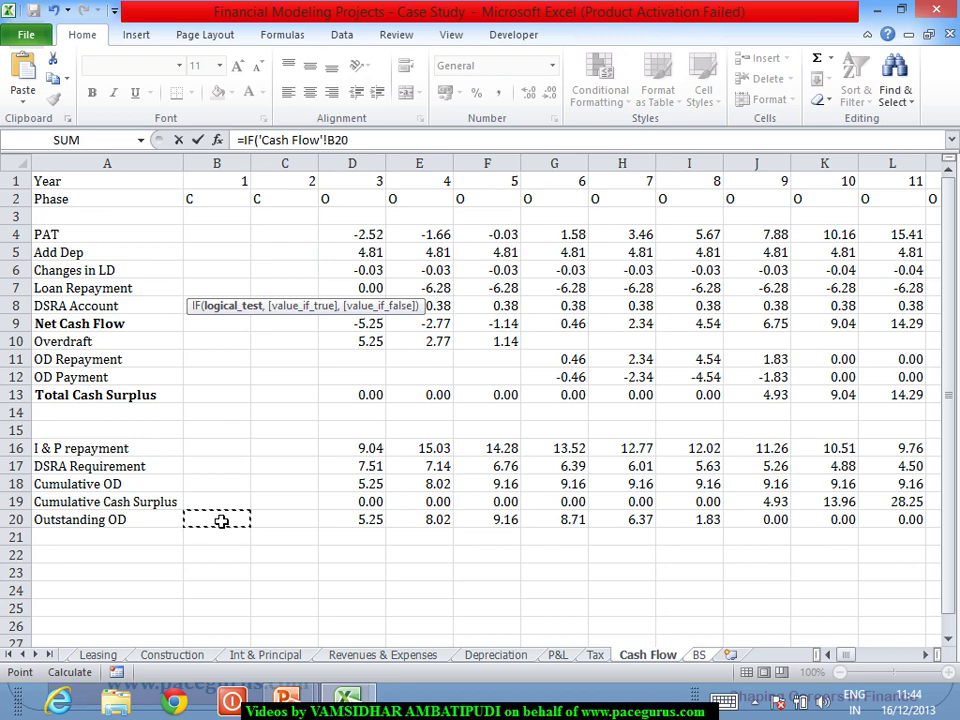
{"action": "type", "text": "="}
{"action": "type", "text": "\"\","}
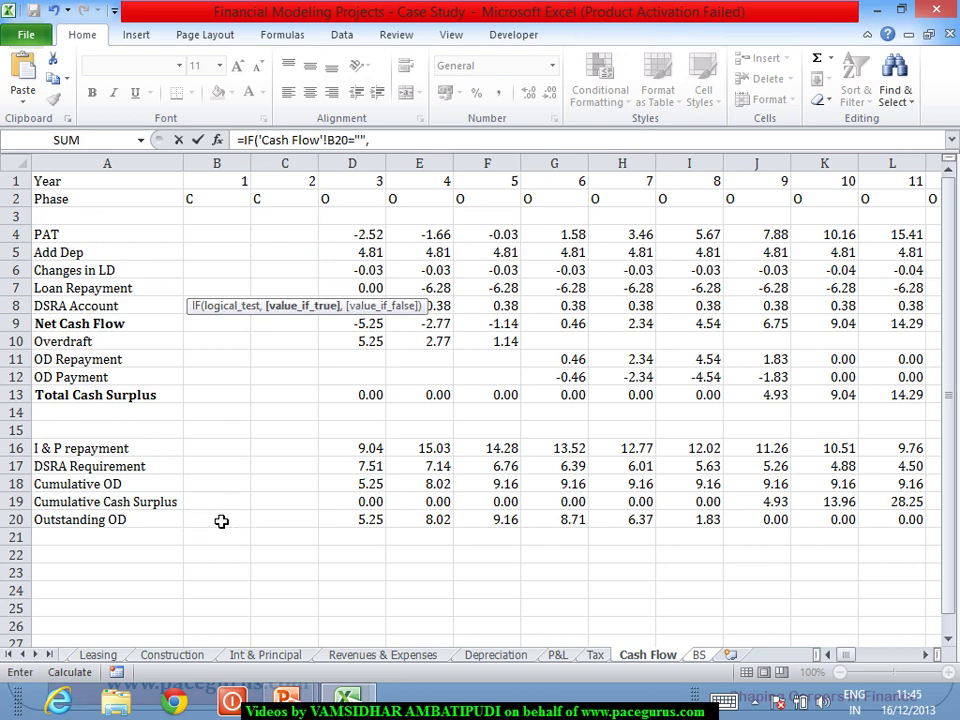
{"action": "type", "text": "\"\","}
{"action": "left_click", "coordinate": [221, 521]}
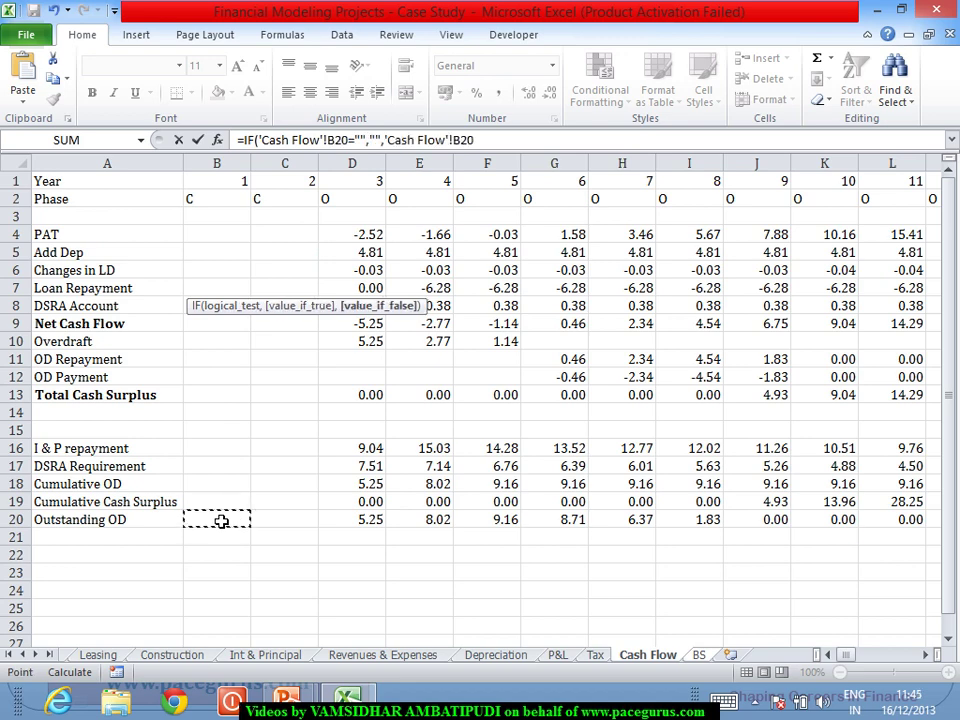
{"action": "type", "text": ")"}
{"action": "key", "text": "Tab"}
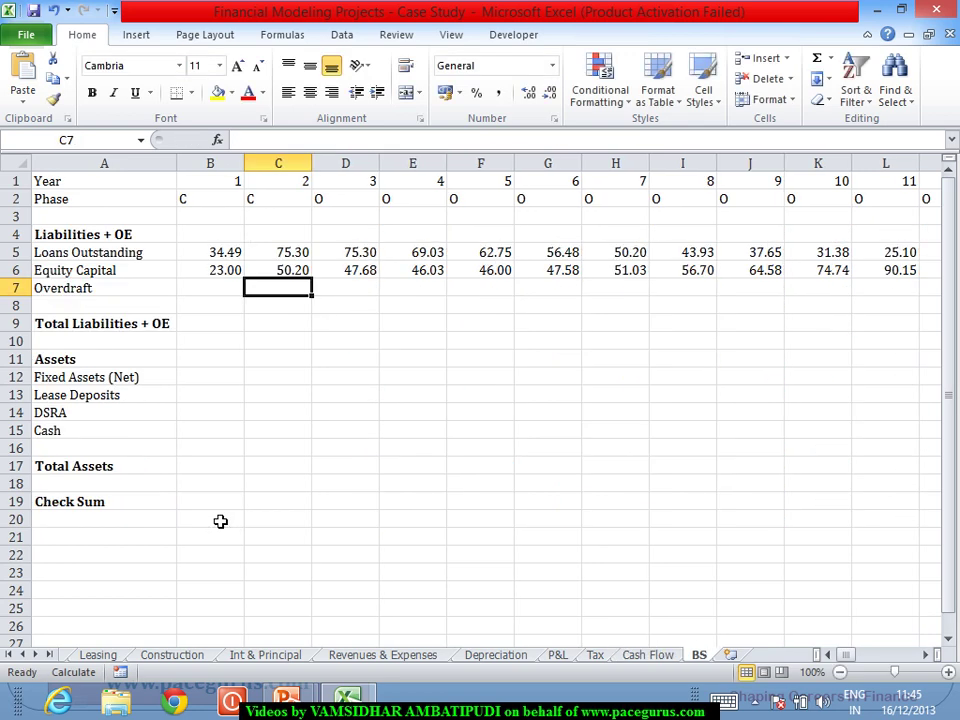
Fill the Overdraft formula from B7 across to AZ7
{"action": "left_click", "coordinate": [209, 290]}
{"action": "left_click_drag", "start_coordinate": [246, 298], "coordinate": [876, 509]}
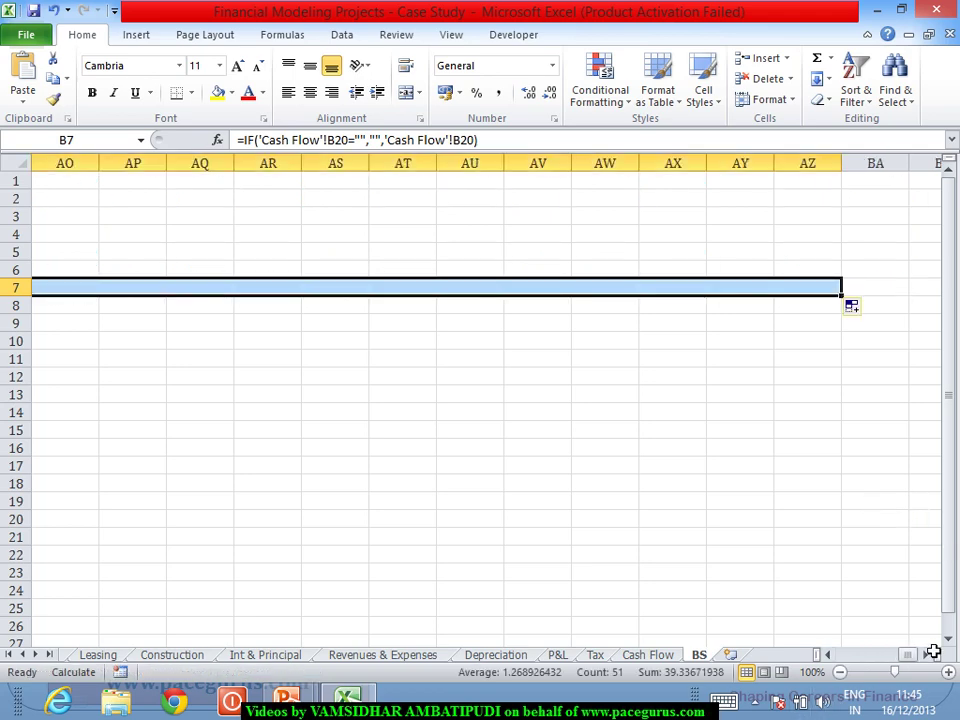
{"action": "left_click_drag", "start_coordinate": [910, 658], "coordinate": [843, 672]}
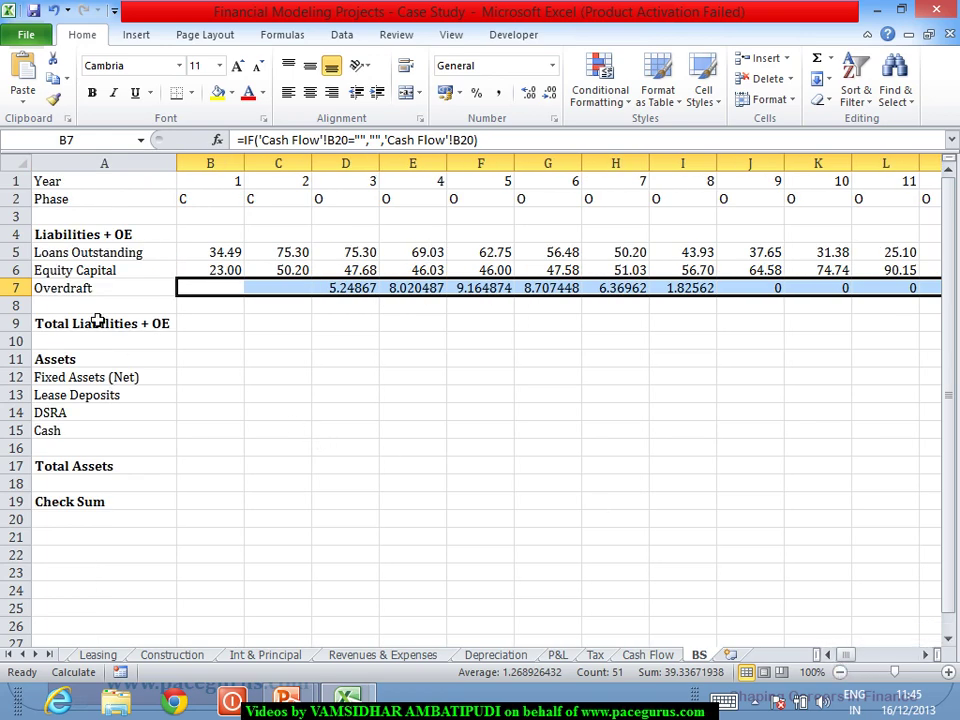
Apply the Number format to the Loans Outstanding, Equity Capital and Overdraft rows, 5 to 7
{"action": "left_click_drag", "start_coordinate": [17, 252], "coordinate": [18, 291]}
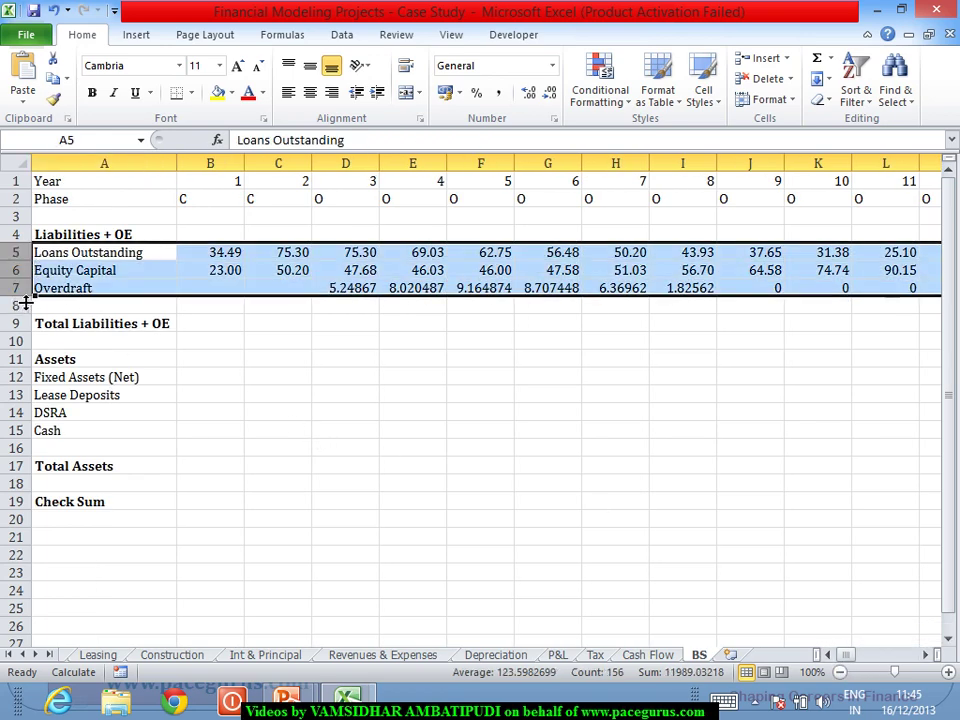
{"action": "left_click", "coordinate": [552, 66]}
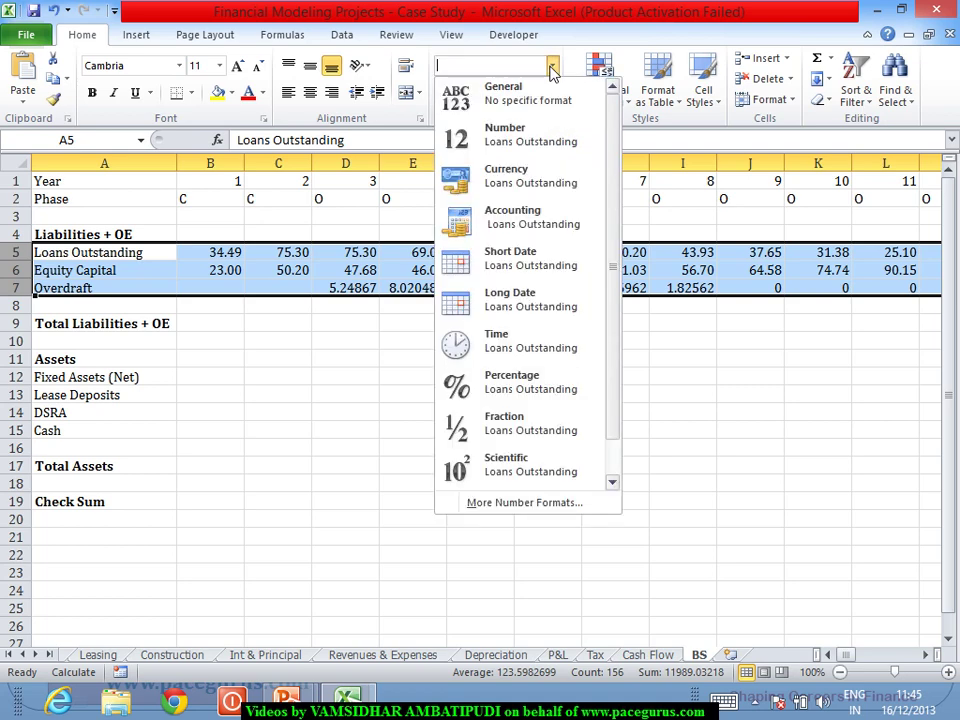
{"action": "left_click", "coordinate": [522, 134]}
{"action": "left_click", "coordinate": [416, 342]}
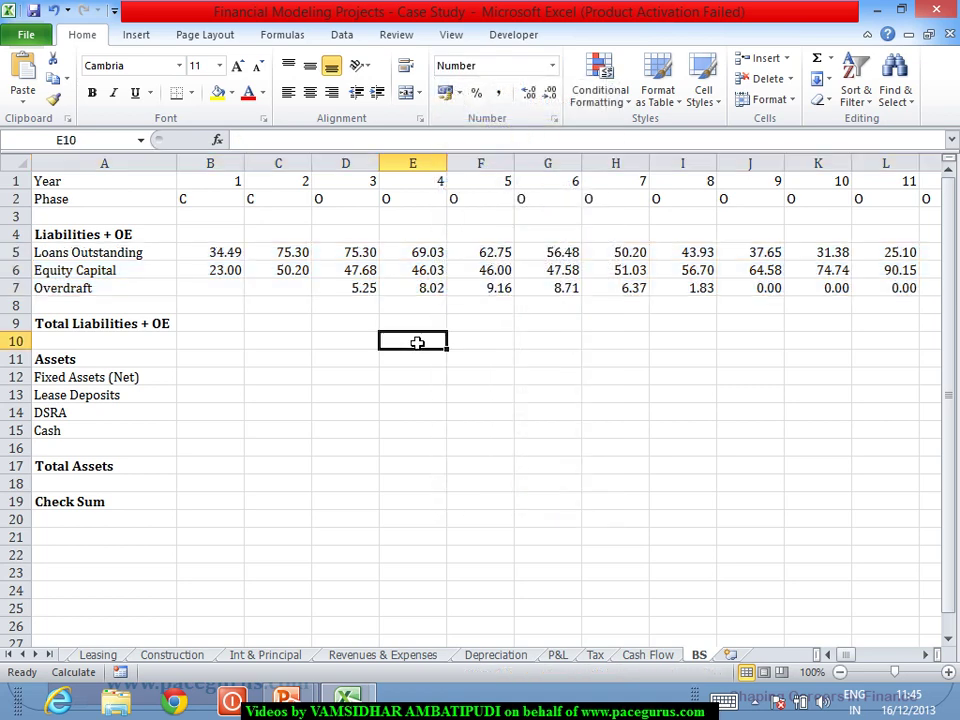
Try to total the liabilities and equity in B9 with =SUM(B1="","",SUM(B5:B7))
{"action": "left_click", "coordinate": [222, 325]}
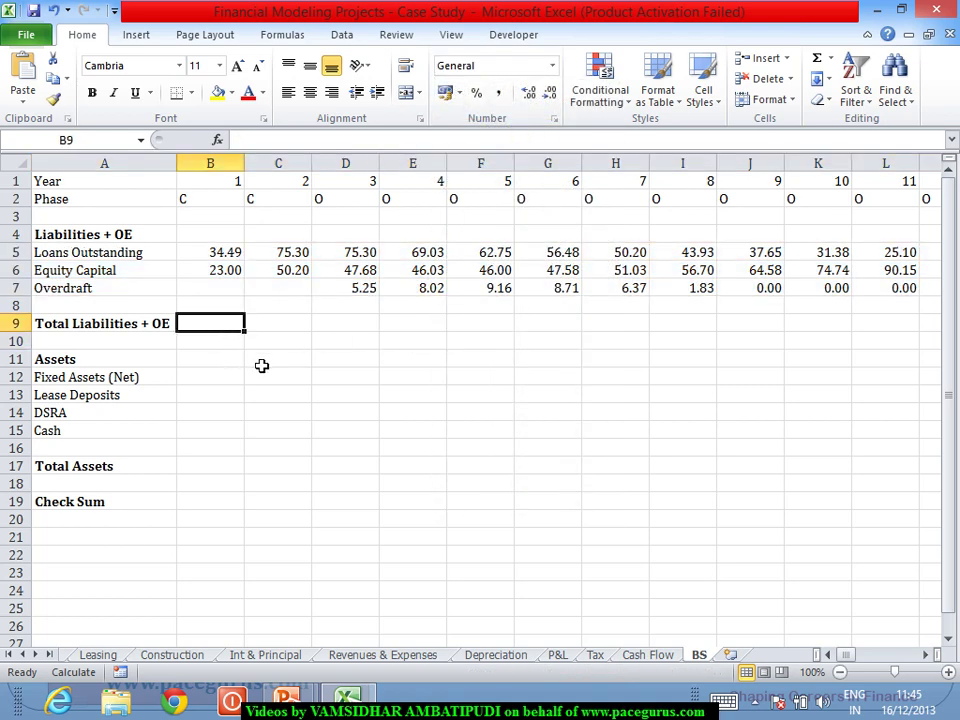
{"action": "type", "text": "=Sum"}
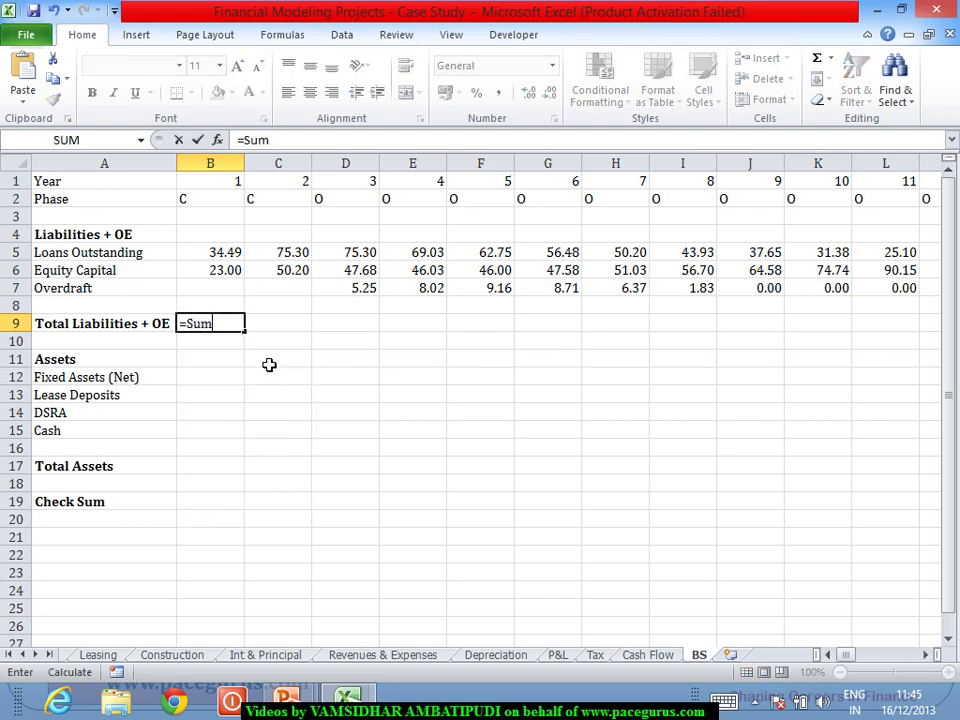
{"action": "key", "text": "Tab"}
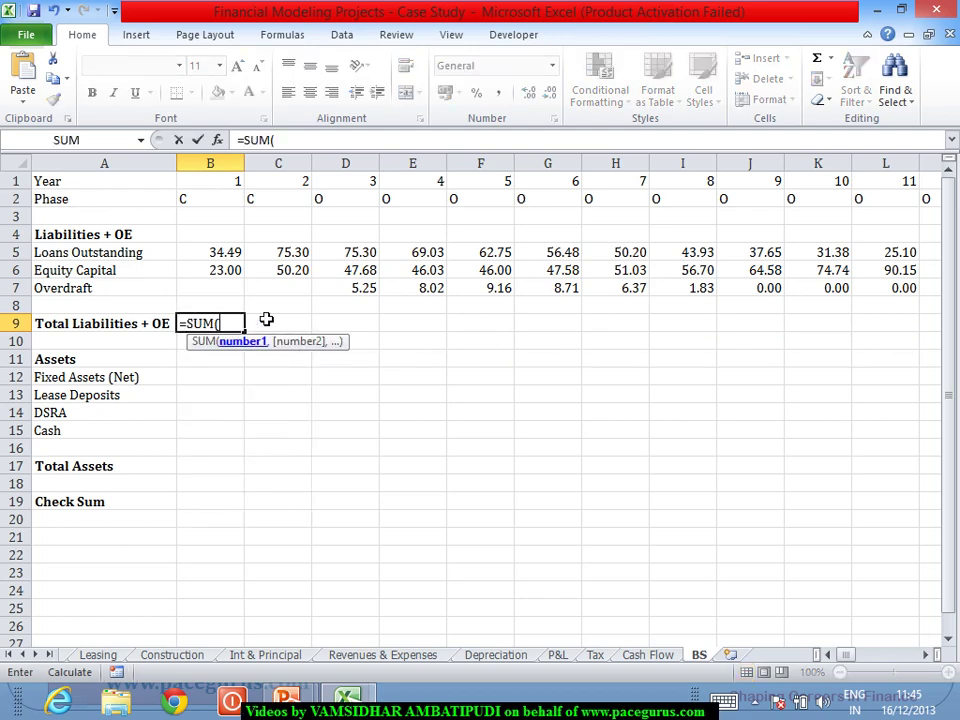
{"action": "left_click", "coordinate": [200, 189]}
{"action": "type", "text": "=\"\""}
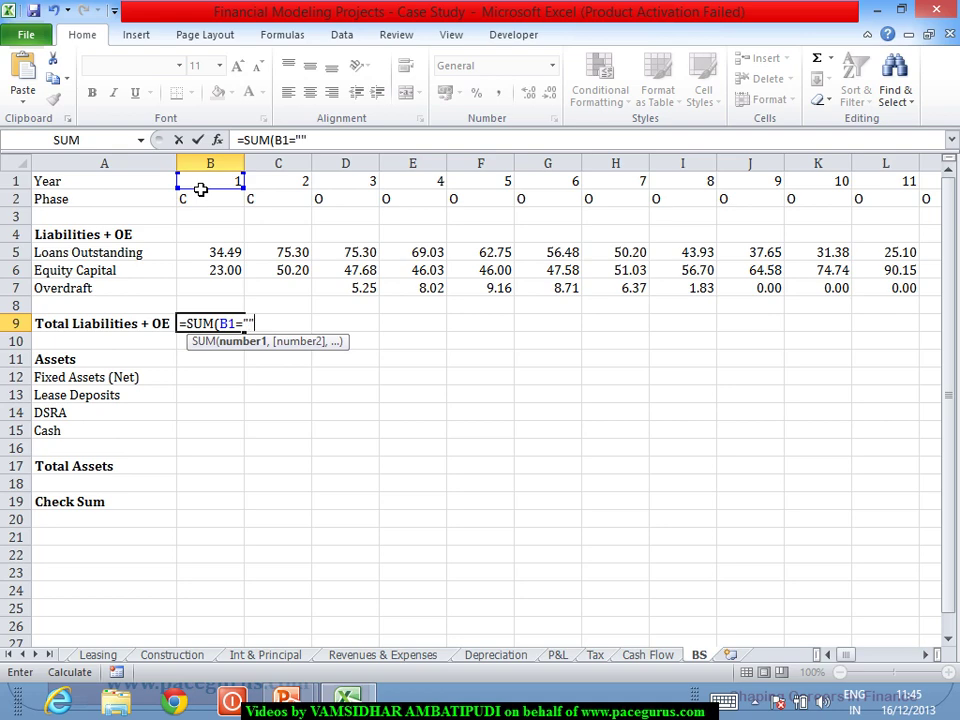
{"action": "type", "text": ",\"\","}
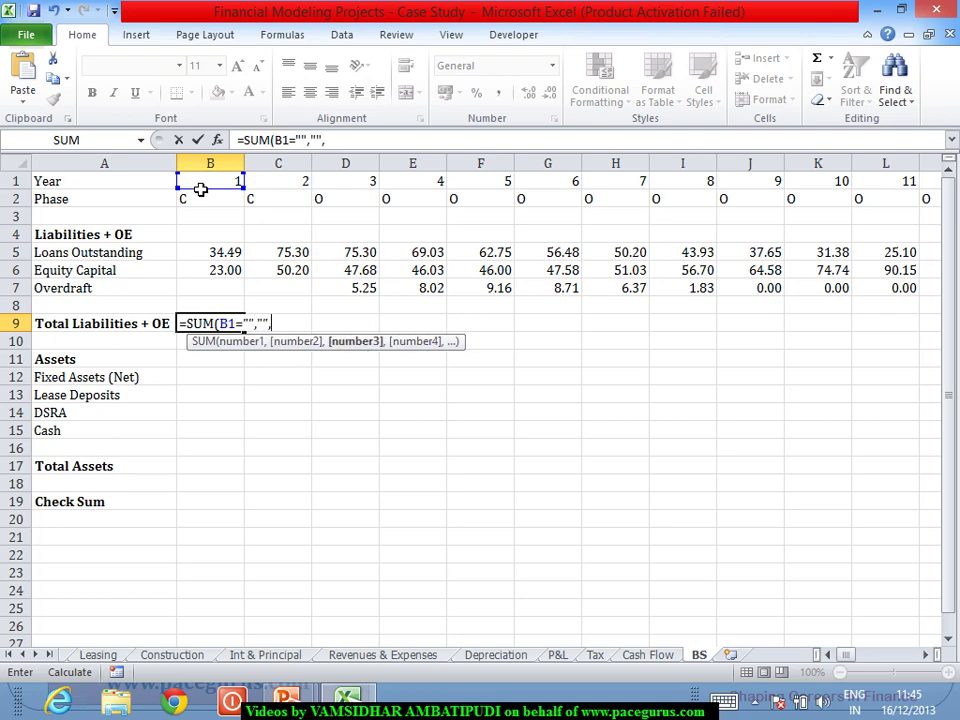
{"action": "type", "text": "SUM("}
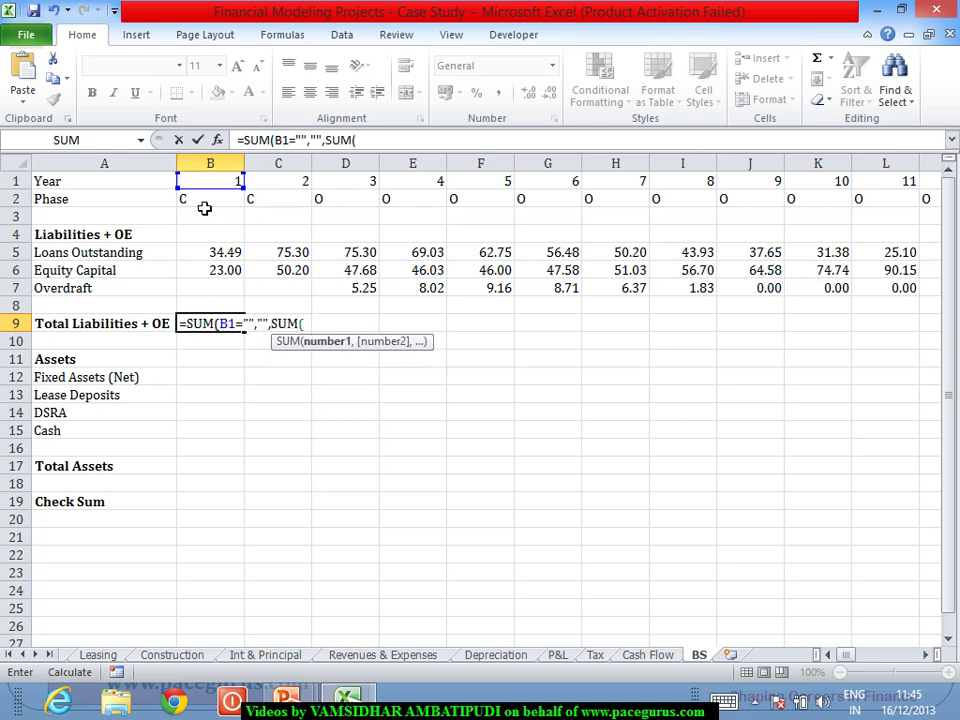
{"action": "left_click", "coordinate": [217, 255]}
{"action": "left_click_drag", "start_coordinate": [214, 264], "coordinate": [218, 291]}
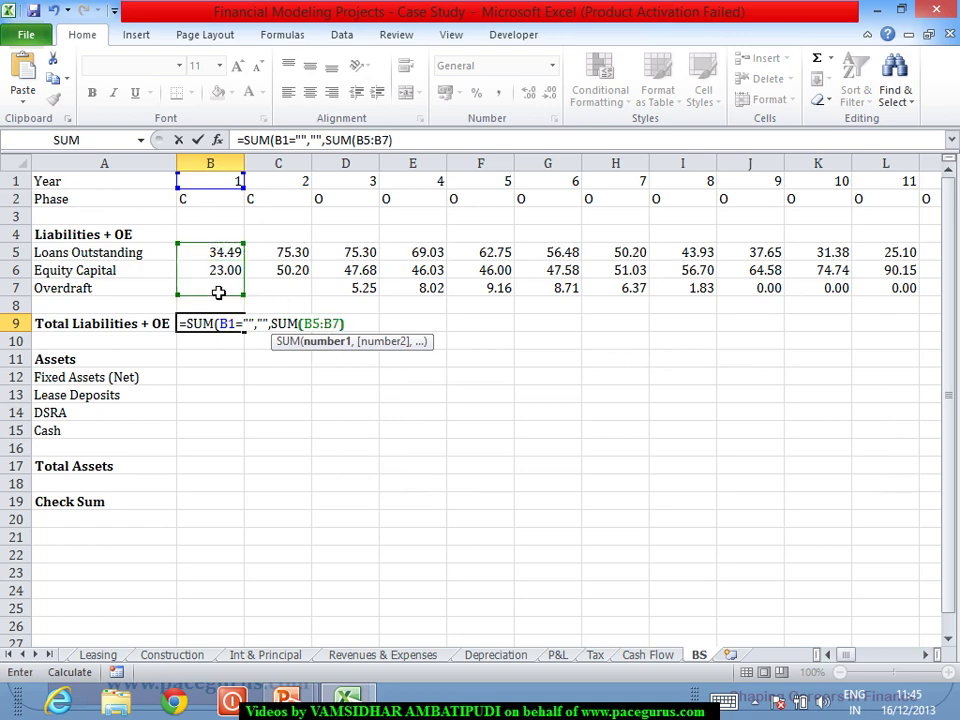
{"action": "key", "text": "Return"}
{"action": "key", "text": "Return"}
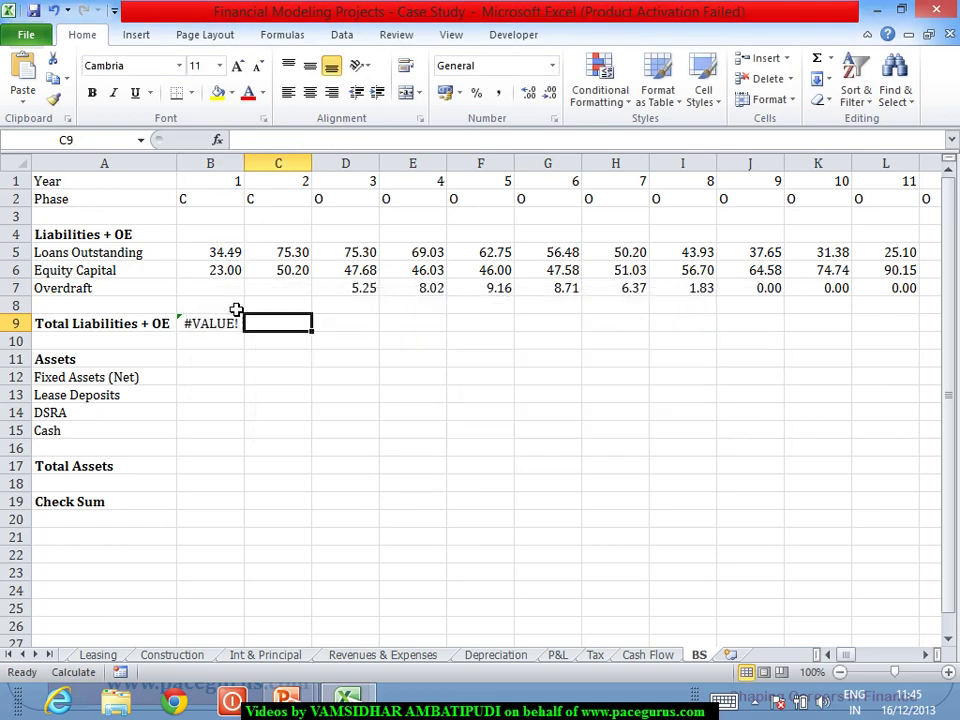
Replace the Total Liabilities + OE formula in B9 with =IF(B1="","",SUM(B5:B7))
{"action": "left_click", "coordinate": [218, 326]}
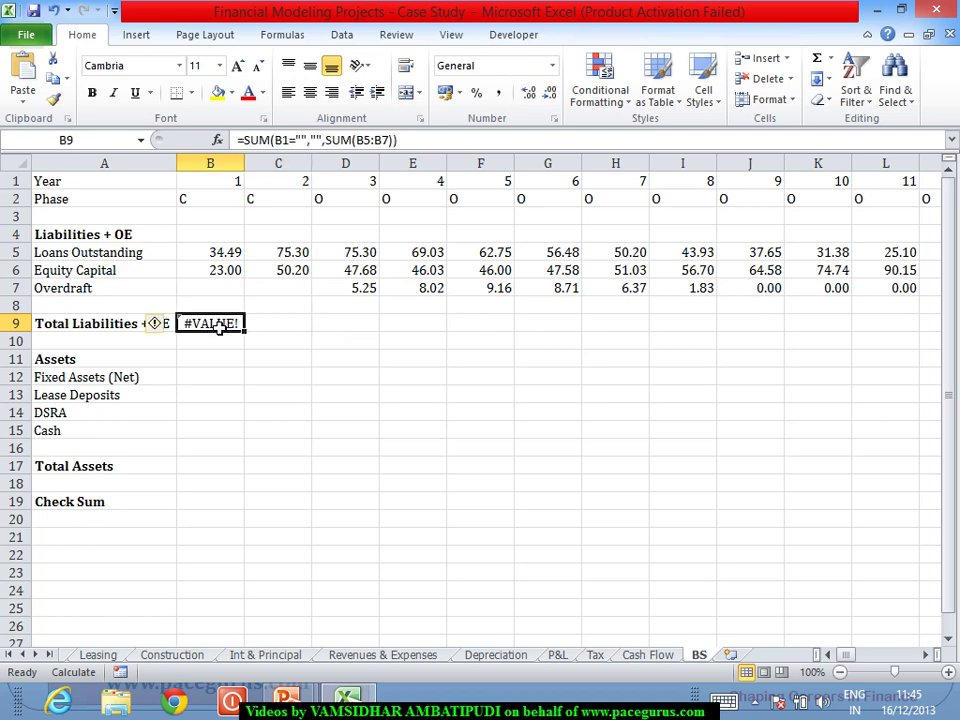
{"action": "type", "text": "=IF("}
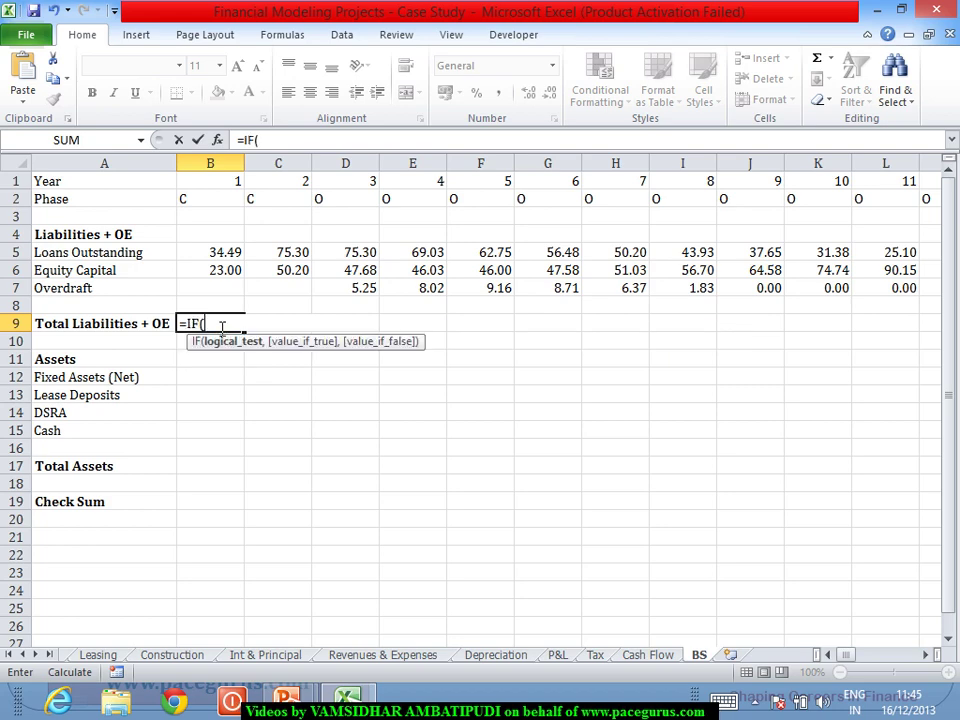
{"action": "left_click", "coordinate": [221, 187]}
{"action": "type", "text": "="}
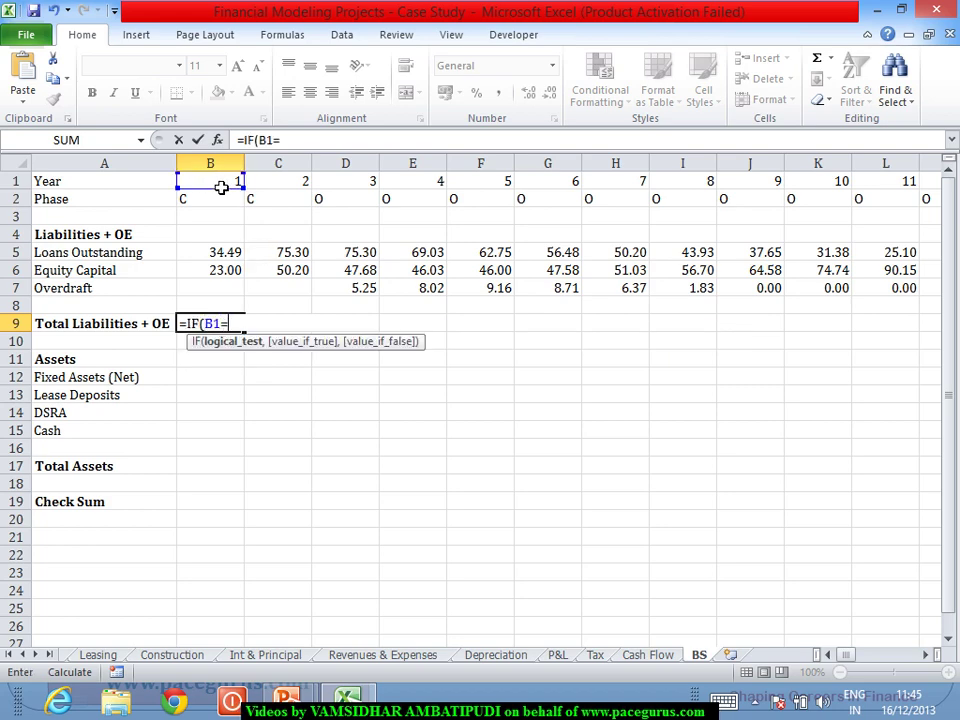
{"action": "type", "text": "\"\",\"\""}
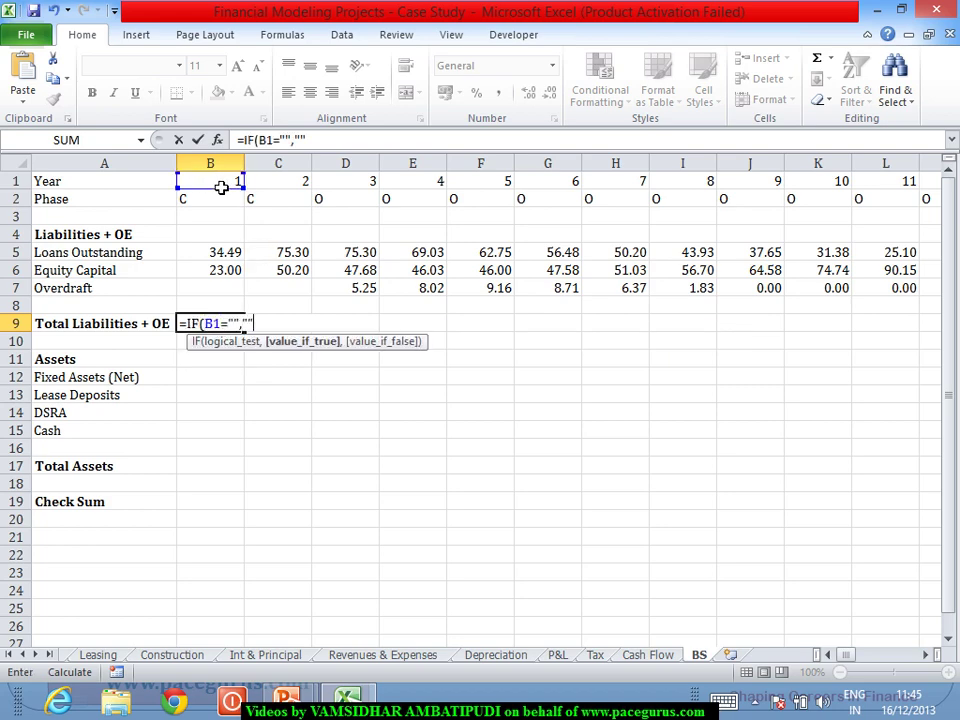
{"action": "type", "text": ","}
{"action": "type", "text": "Sum"}
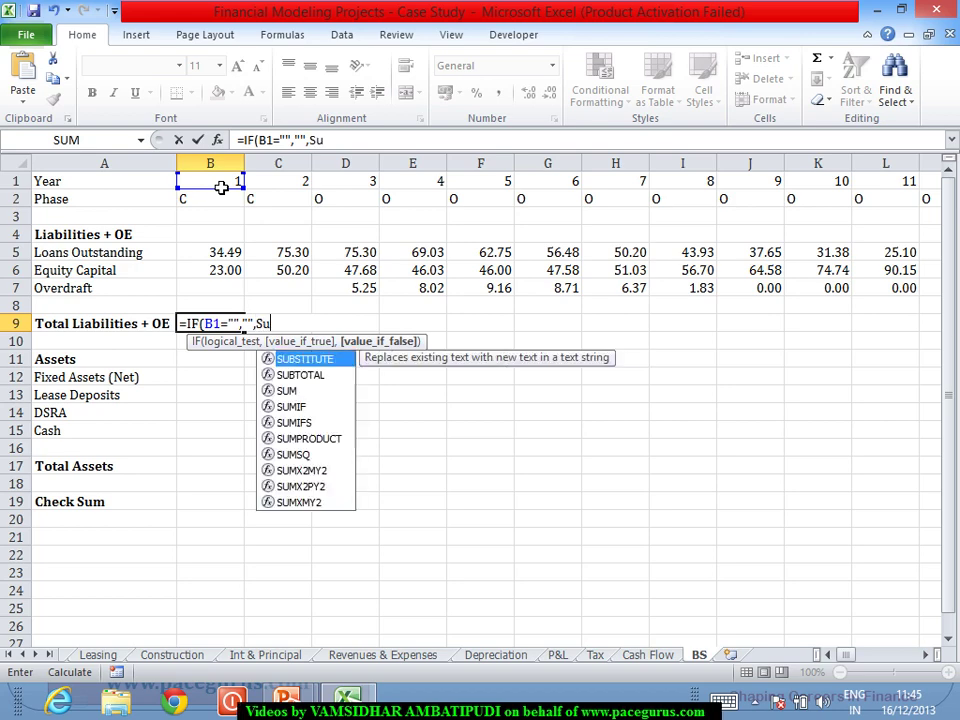
{"action": "key", "text": "Tab"}
{"action": "left_click", "coordinate": [210, 256]}
{"action": "left_click_drag", "start_coordinate": [210, 261], "coordinate": [209, 297]}
{"action": "type", "text": ")"}
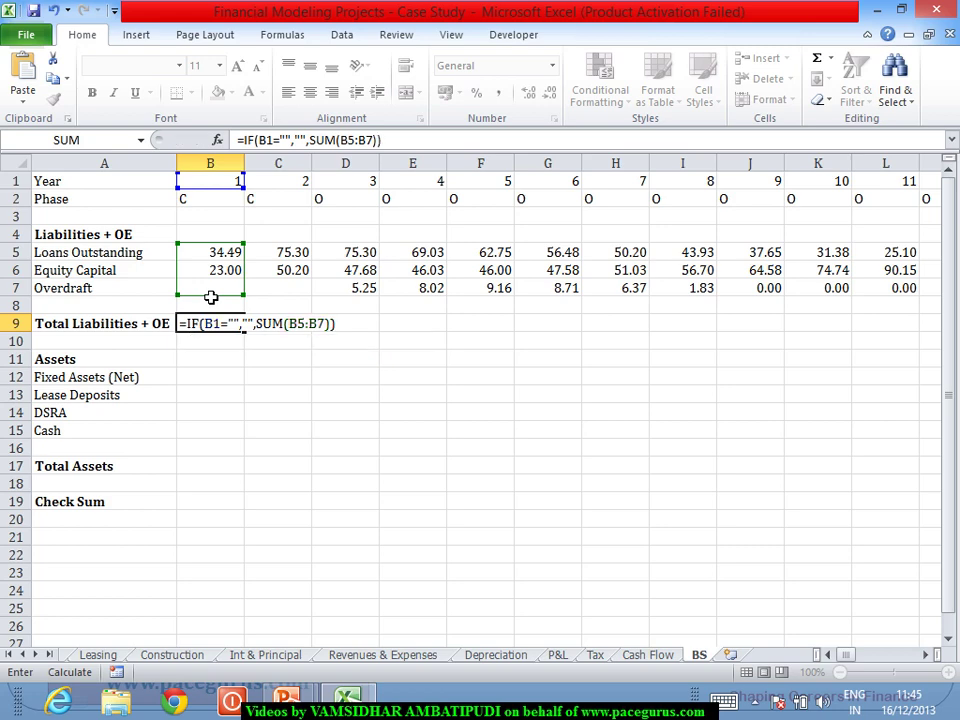
{"action": "key", "text": "Tab"}
Fill the Total Liabilities + OE formula from B9 across to AZ9
{"action": "left_click", "coordinate": [211, 323]}
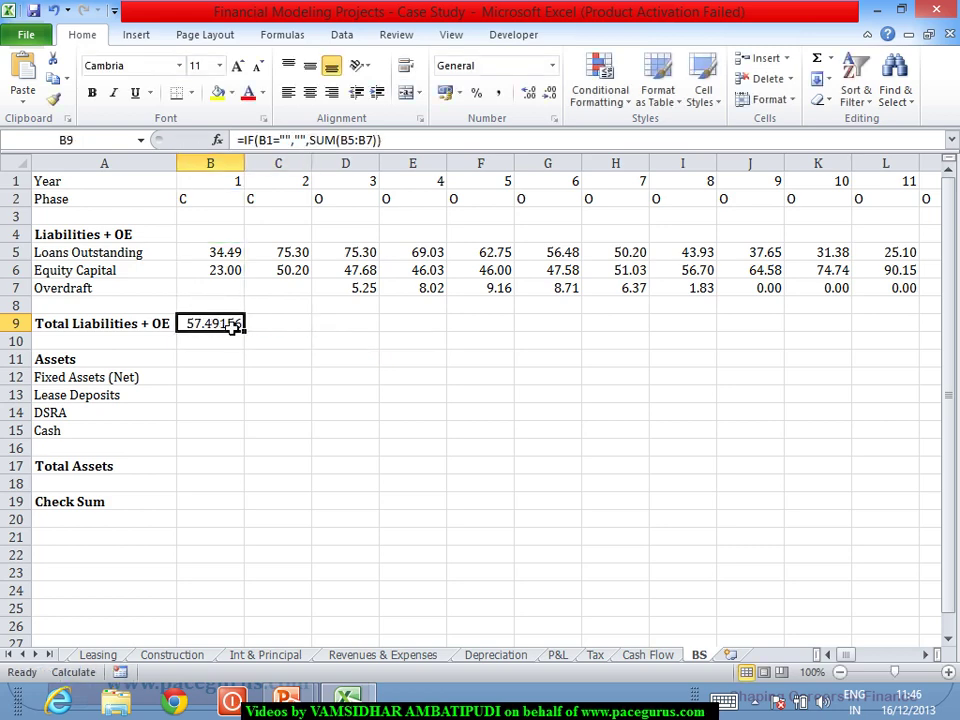
{"action": "left_click_drag", "start_coordinate": [251, 342], "coordinate": [870, 585]}
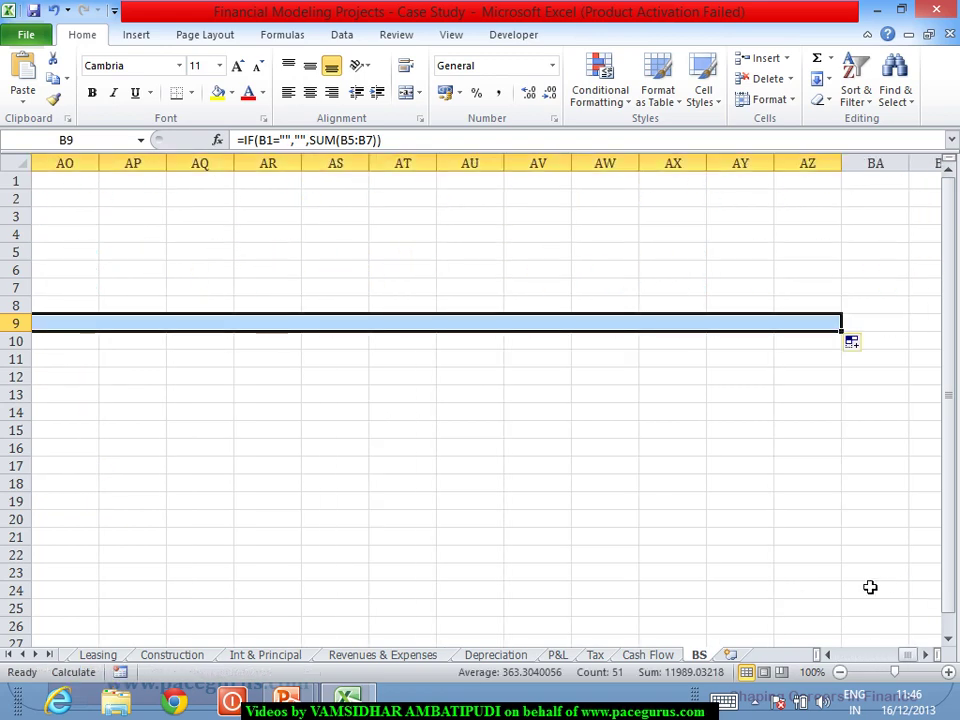
{"action": "left_click_drag", "start_coordinate": [904, 656], "coordinate": [781, 678]}
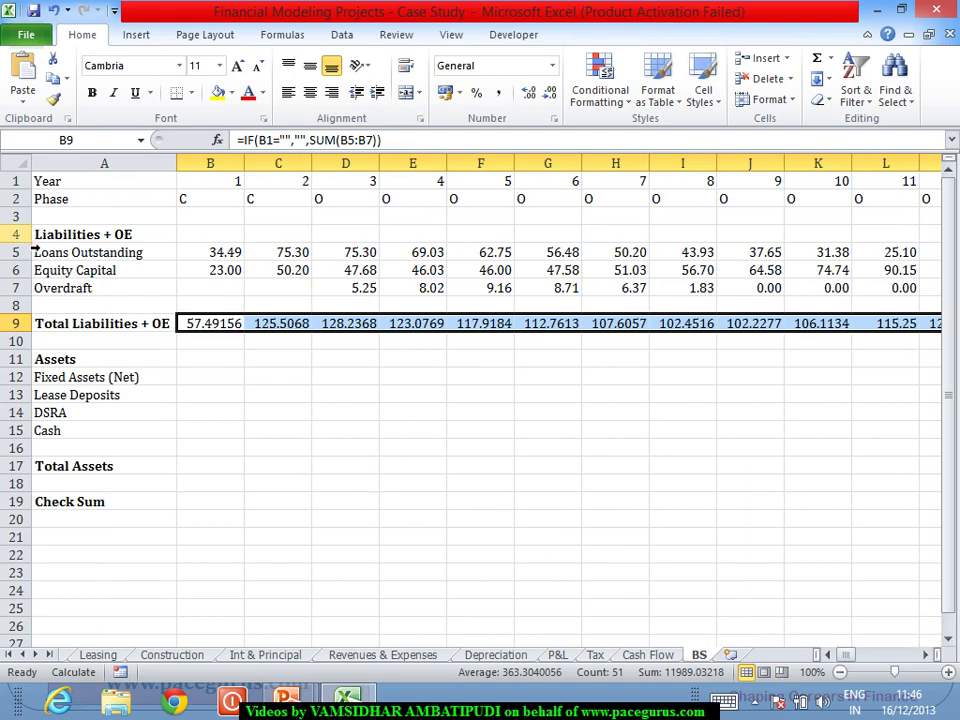
Apply the Number format to all balance sheet rows from Loans Outstanding to Check Sum, rows 5 to 19
{"action": "left_click_drag", "start_coordinate": [22, 254], "coordinate": [68, 503]}
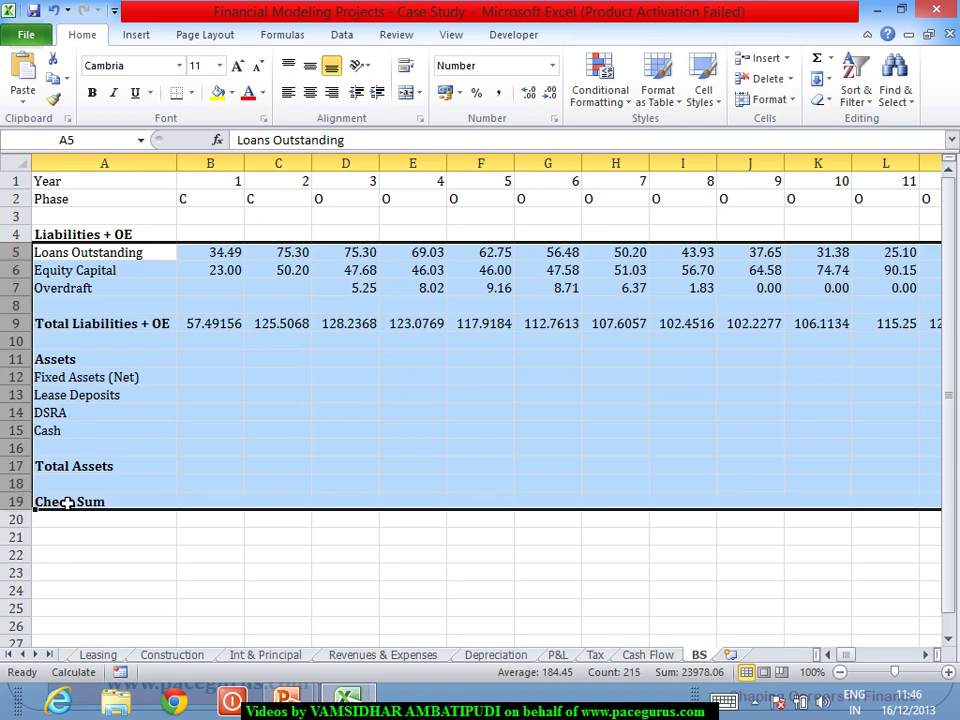
{"action": "left_click", "coordinate": [552, 66]}
{"action": "left_click", "coordinate": [530, 133]}
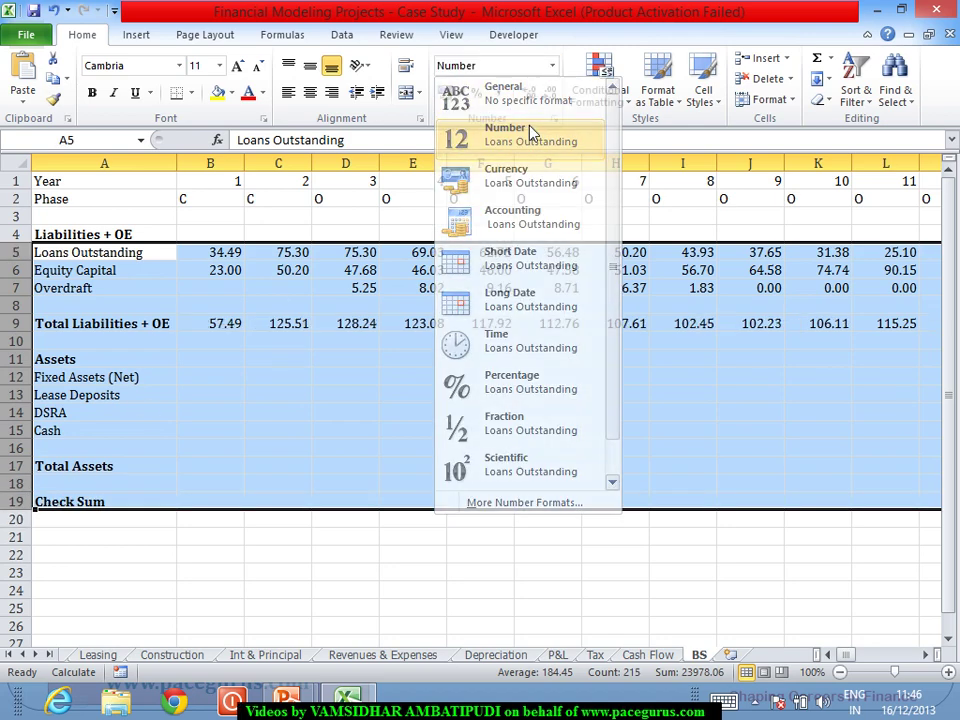
{"action": "left_click", "coordinate": [407, 413]}
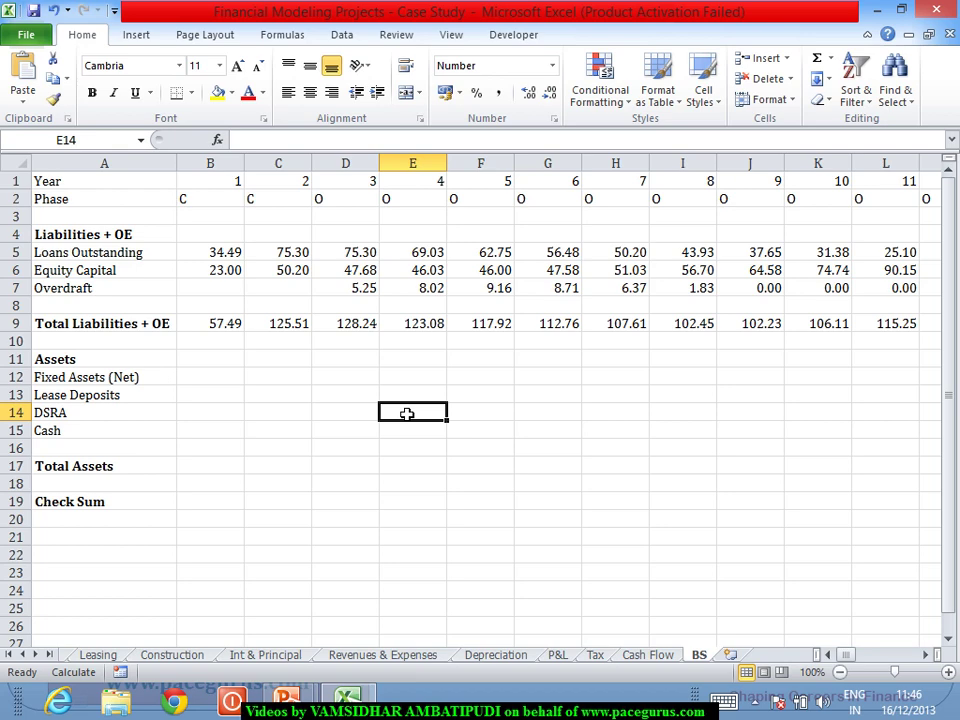
{"action": "left_click", "coordinate": [226, 383]}
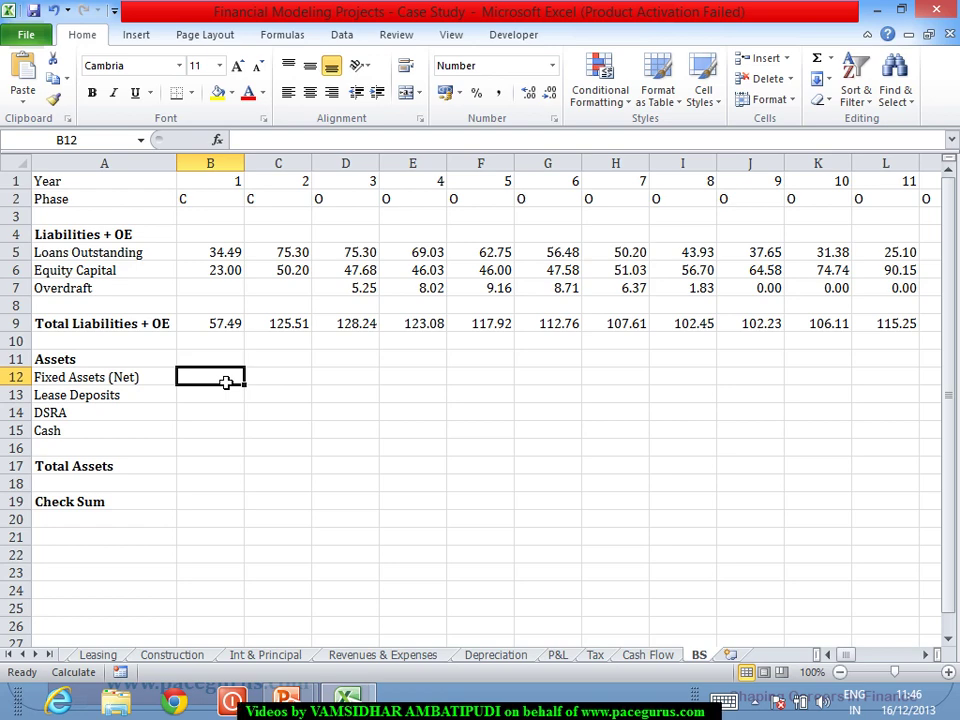
{"action": "key", "text": "Down"}
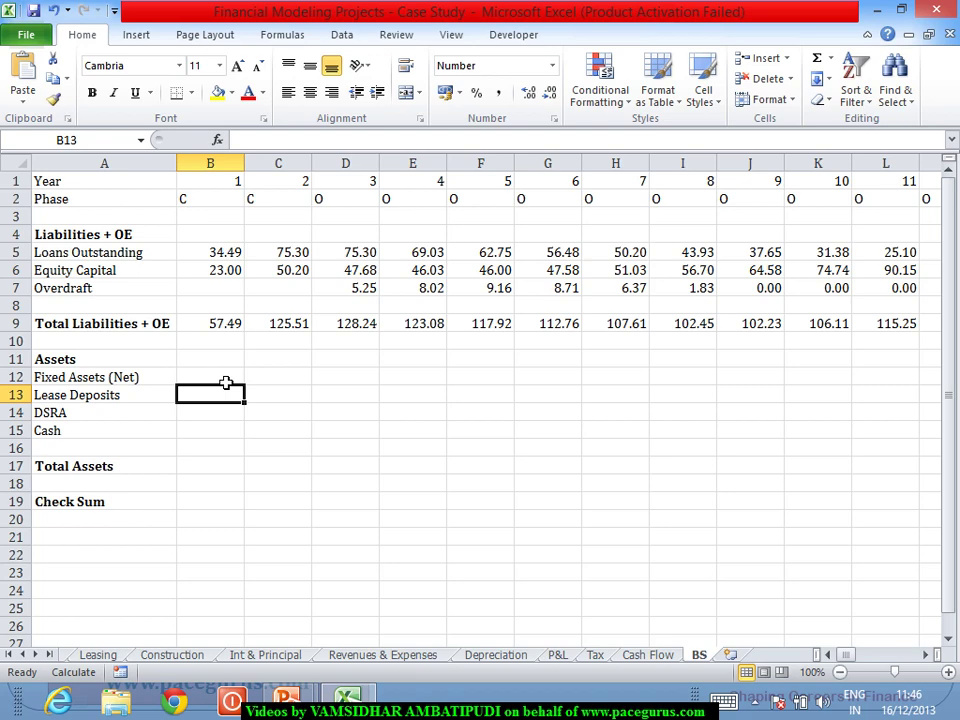
{"action": "type", "text": "=if"}
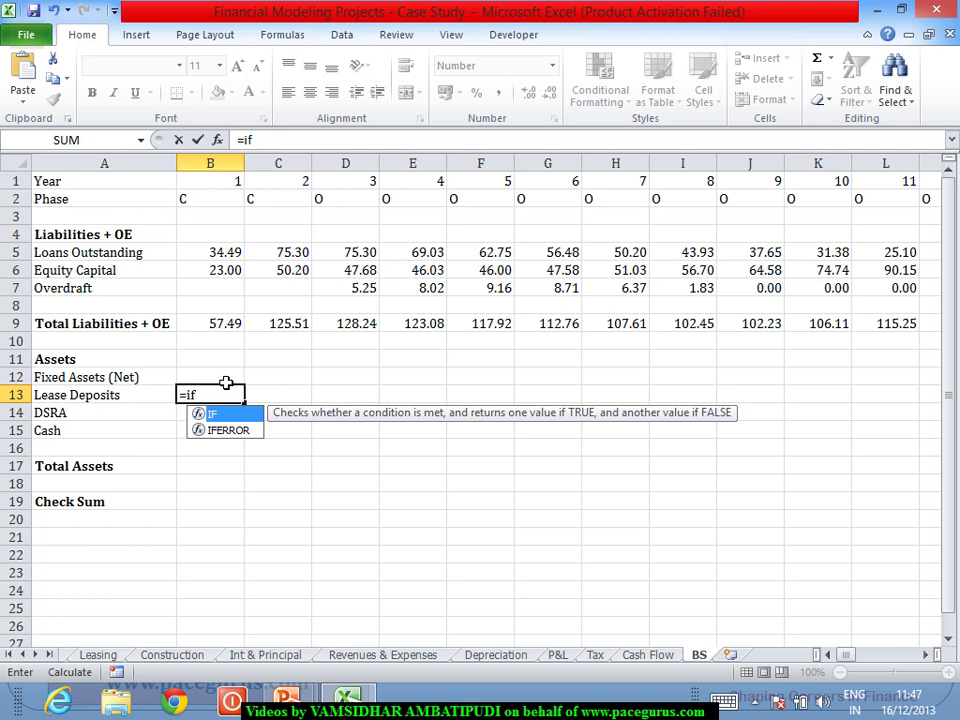
{"action": "key", "text": "Tab"}
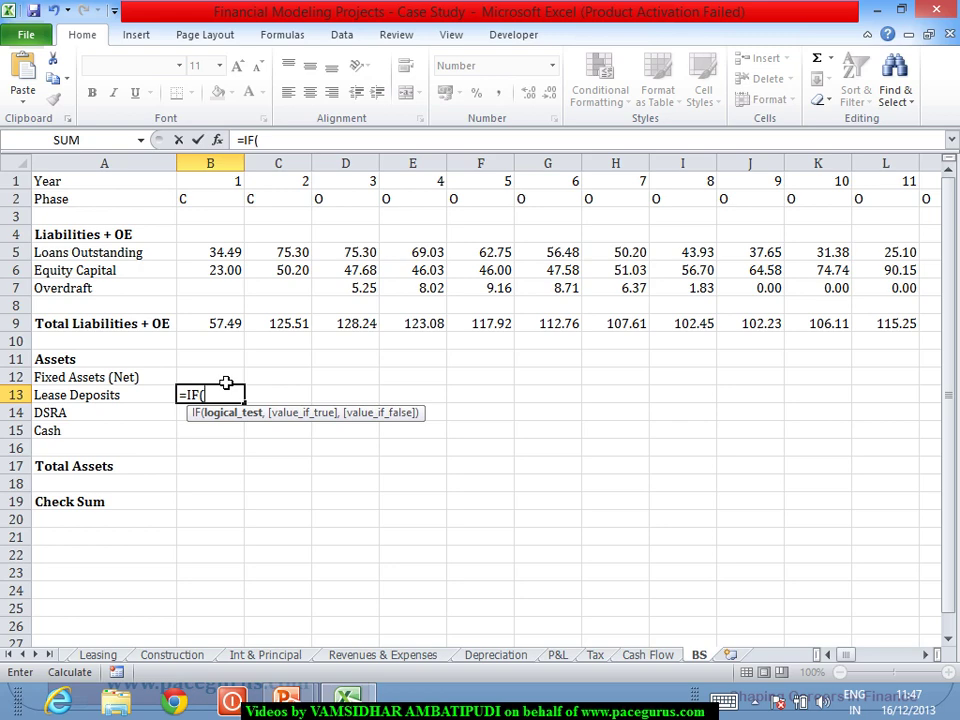
{"action": "left_click", "coordinate": [212, 203]}
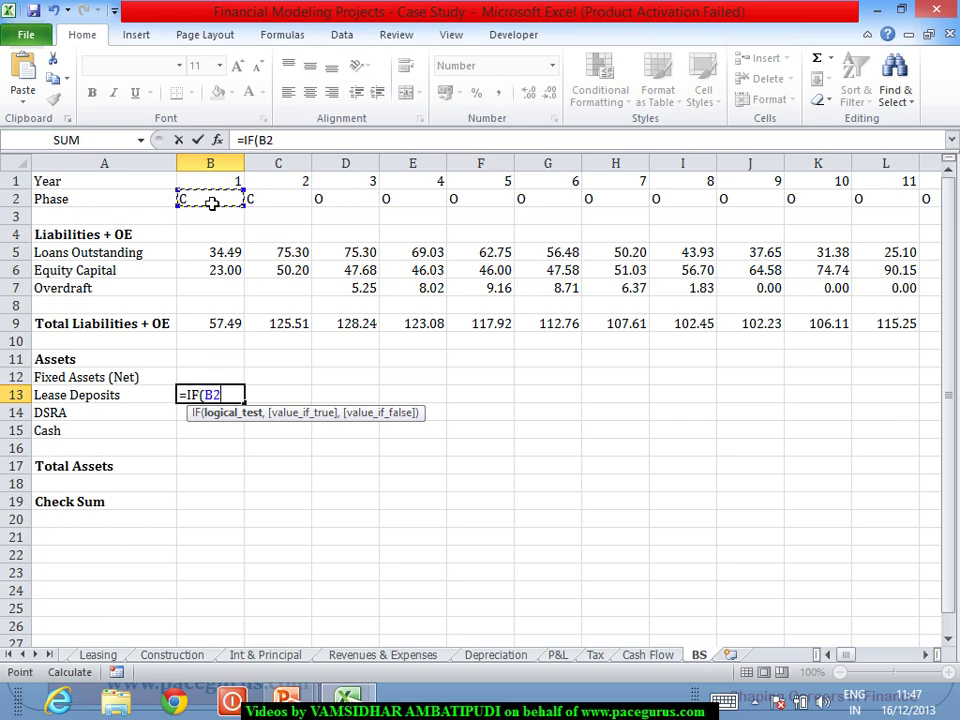
{"action": "type", "text": "=\"O\","}
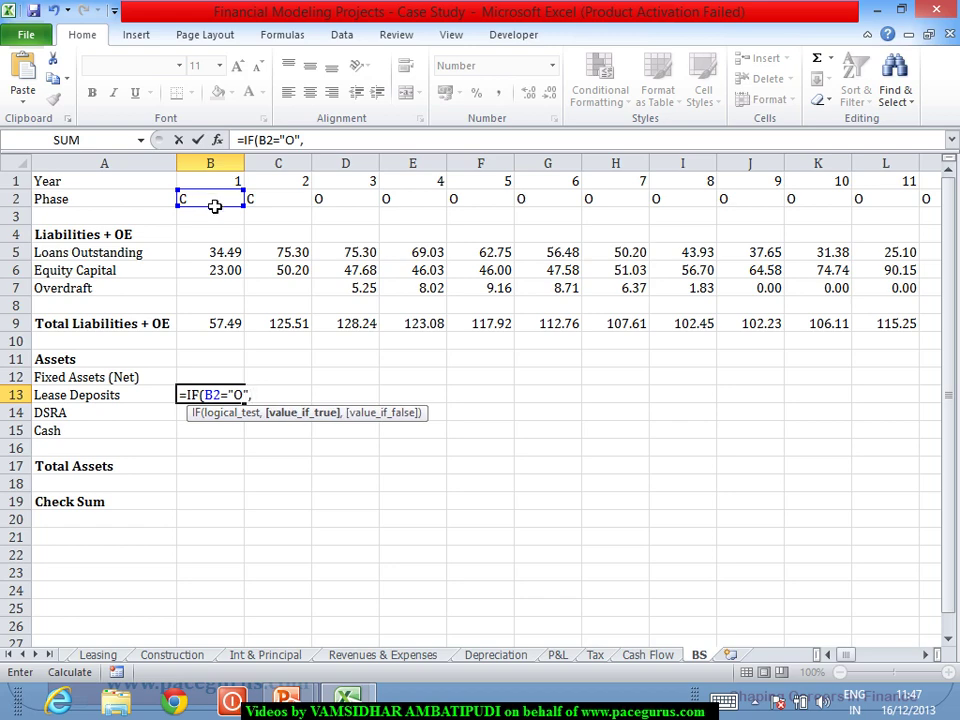
{"action": "left_click", "coordinate": [110, 657]}
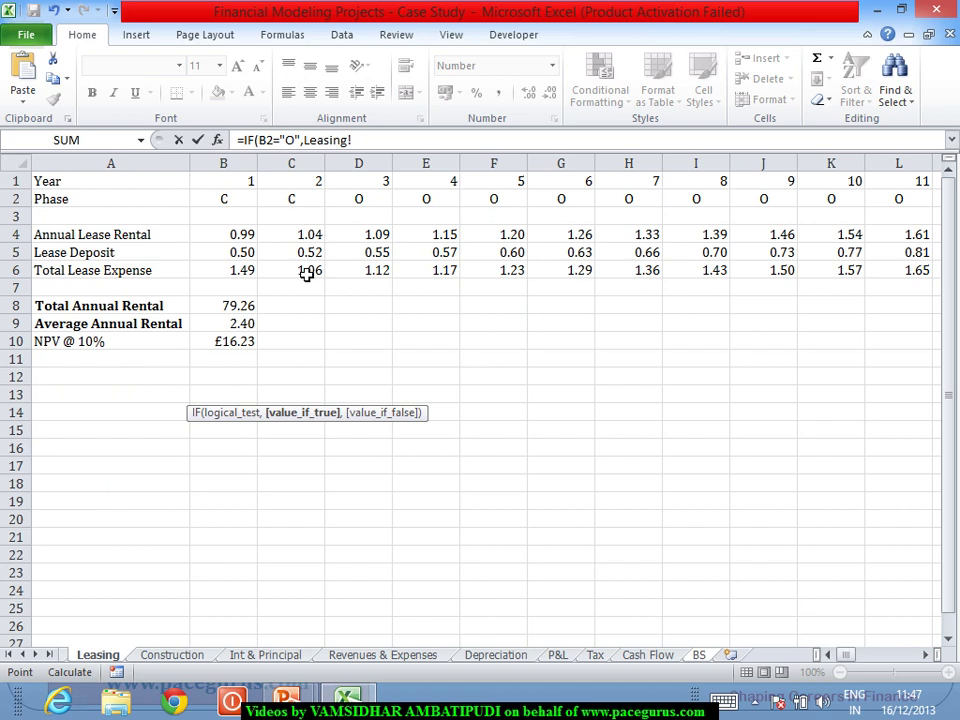
{"action": "left_click", "coordinate": [235, 255]}
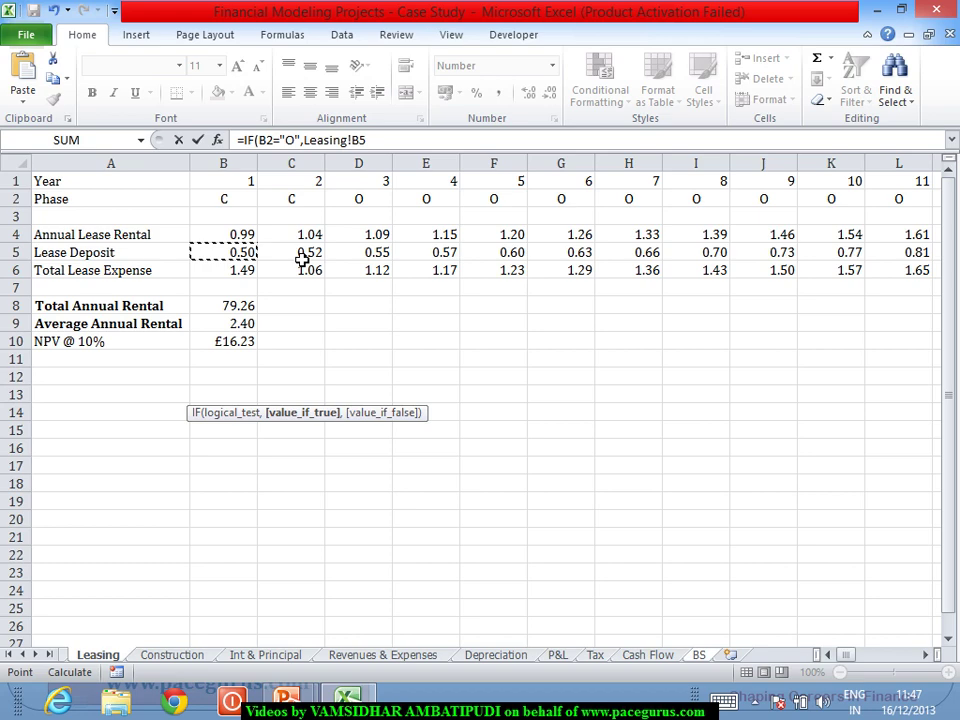
{"action": "key", "text": "Escape"}
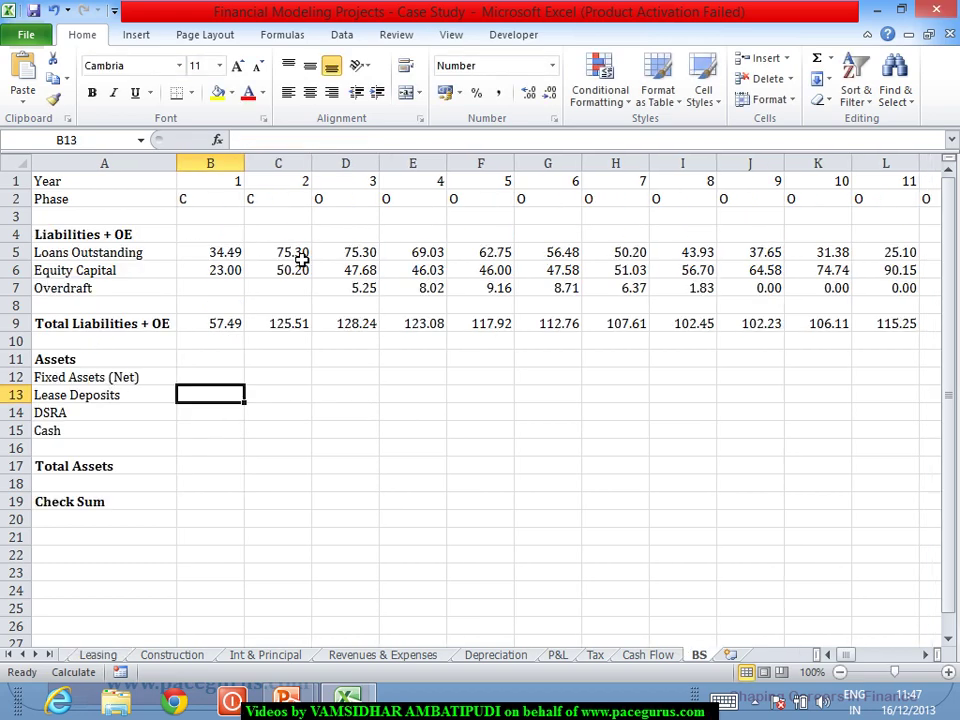
Enter =-SUM('Cash Flow'!$B6:B6) in B13 of the BS sheet to accumulate Lease Deposits from the Changes in LD row
{"action": "left_click", "coordinate": [650, 655]}
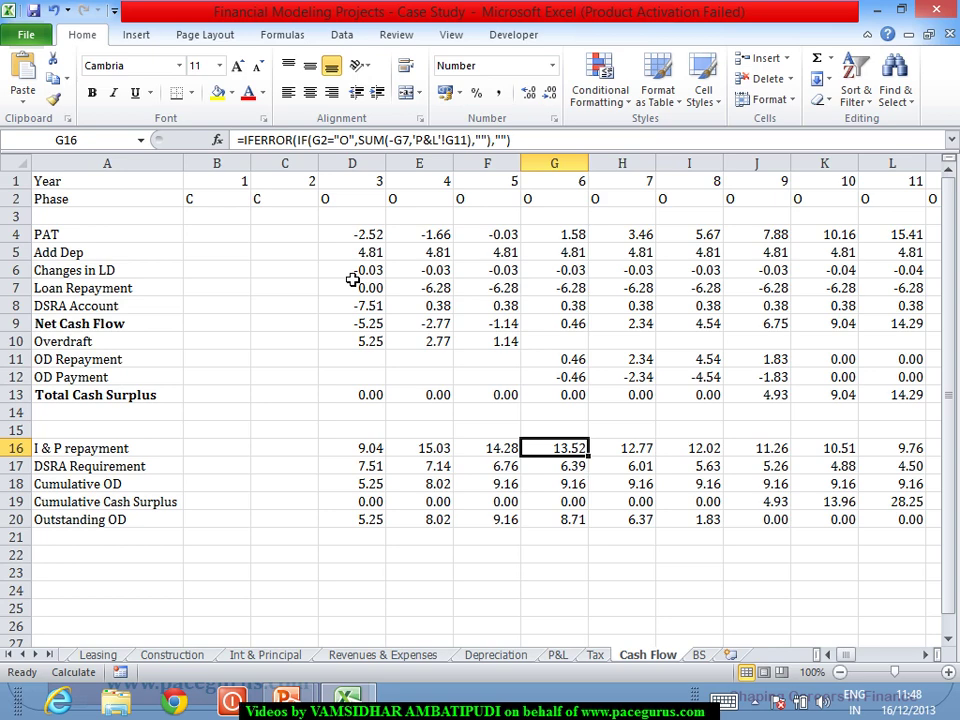
{"action": "left_click", "coordinate": [700, 655]}
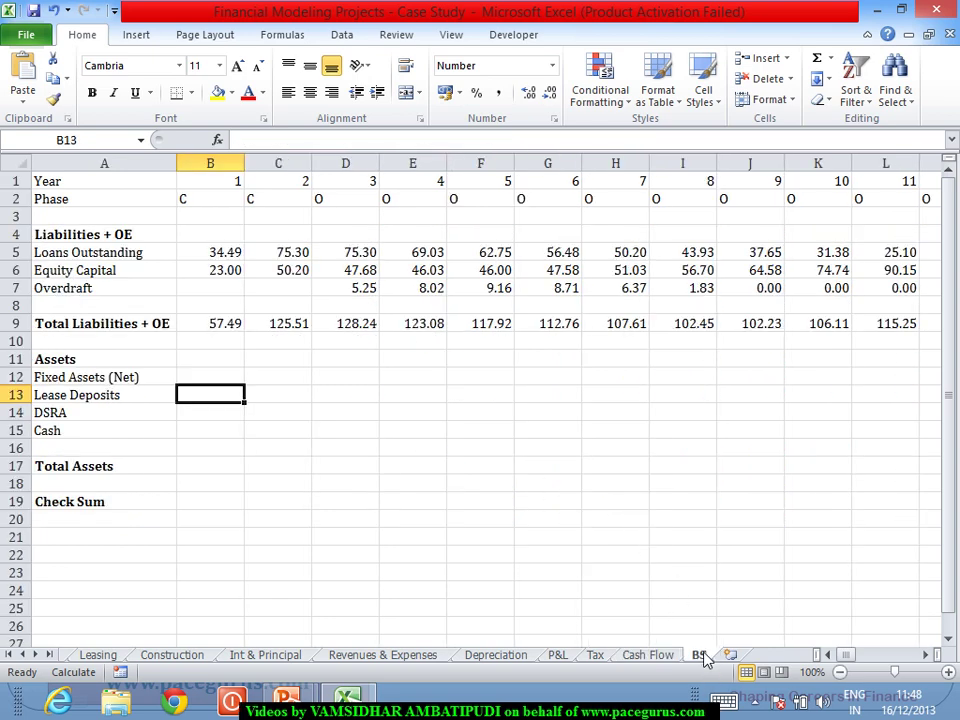
{"action": "type", "text": "=SUM("}
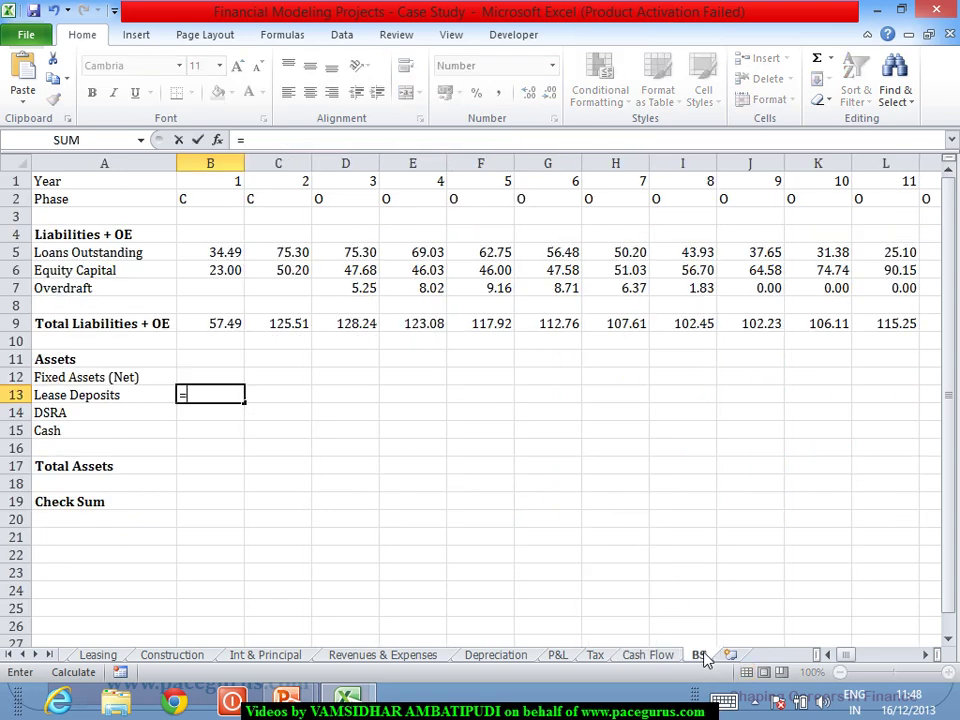
{"action": "left_click", "coordinate": [645, 655]}
{"action": "left_click", "coordinate": [222, 268]}
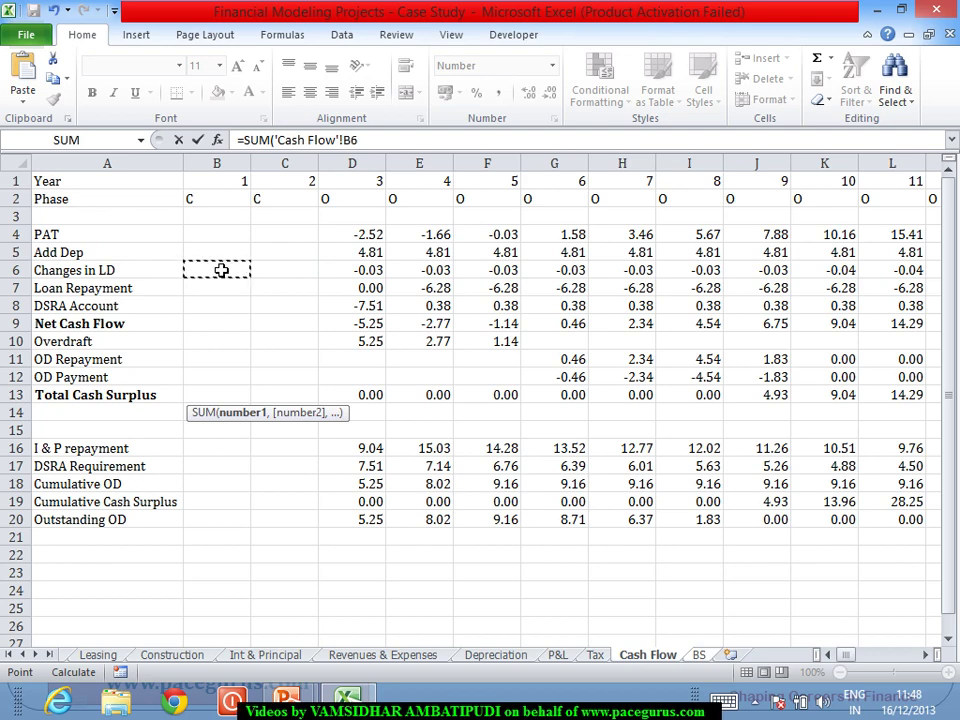
{"action": "key", "text": "F8"}
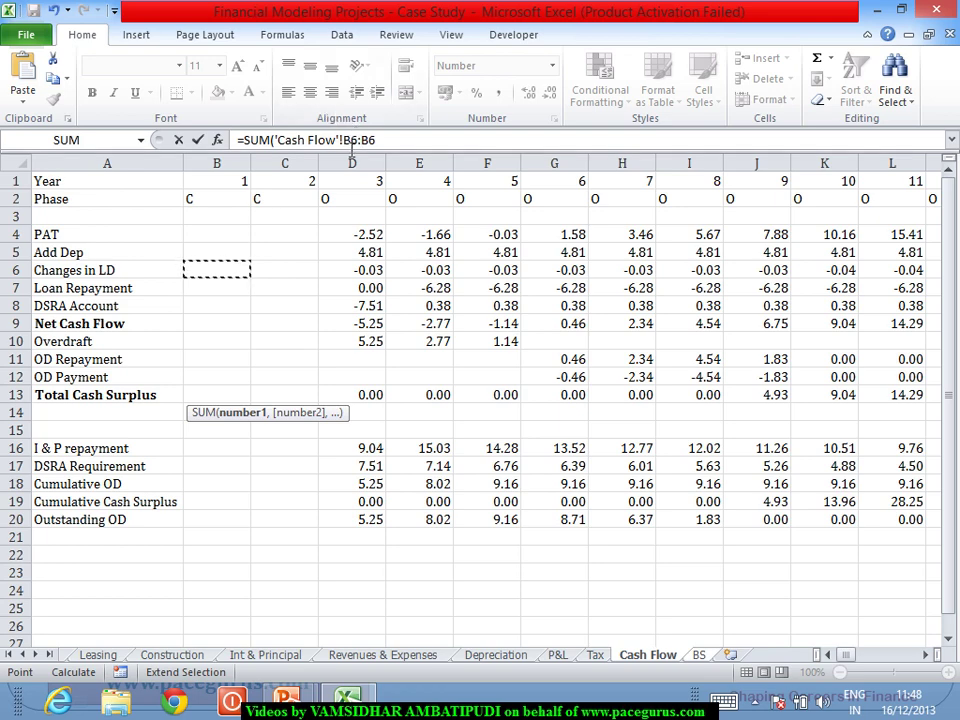
{"action": "mouse_move", "coordinate": [346, 141]}
{"action": "left_mouse_down"}
{"action": "mouse_move", "coordinate": [378, 141]}
{"action": "mouse_move", "coordinate": [352, 148]}
{"action": "left_mouse_up"}
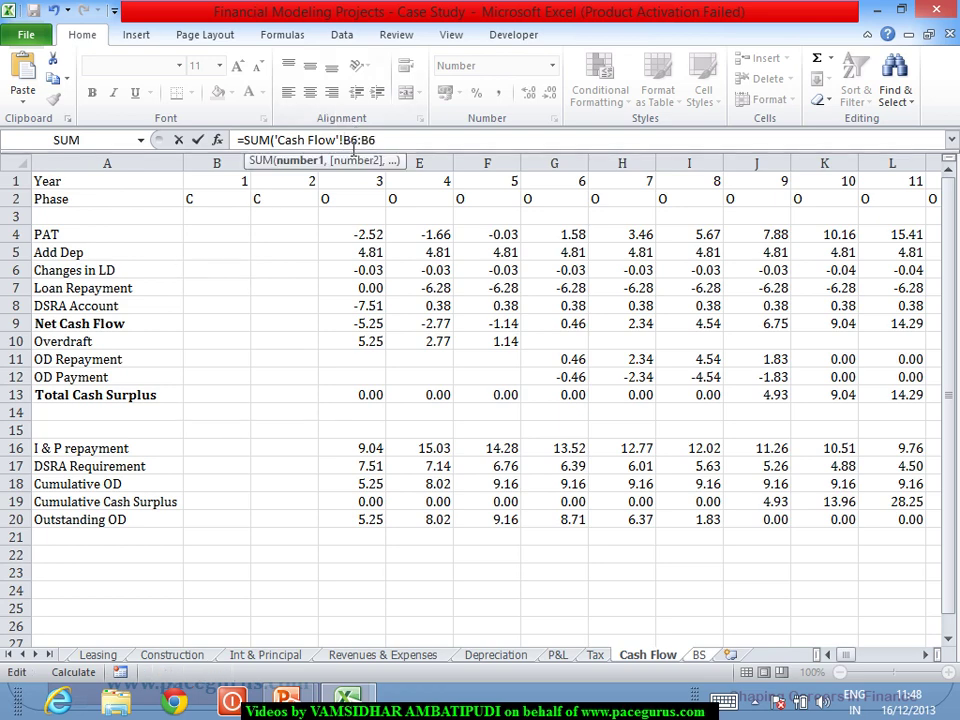
{"action": "type", "text": "$"}
{"action": "type", "text": ")"}
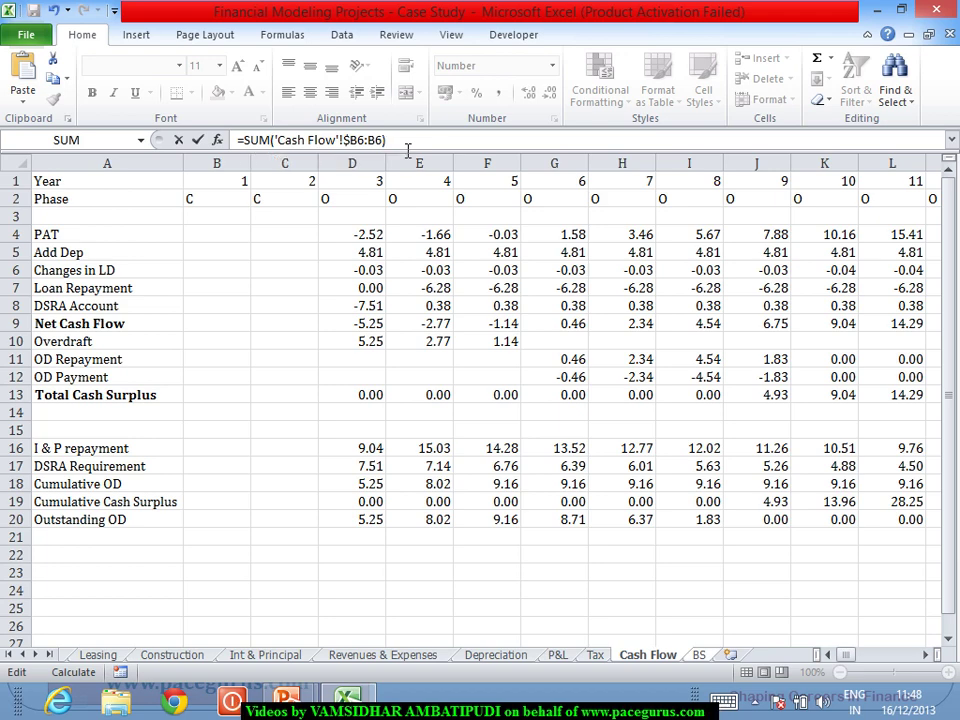
{"action": "left_click", "coordinate": [243, 140]}
{"action": "type", "text": "-"}
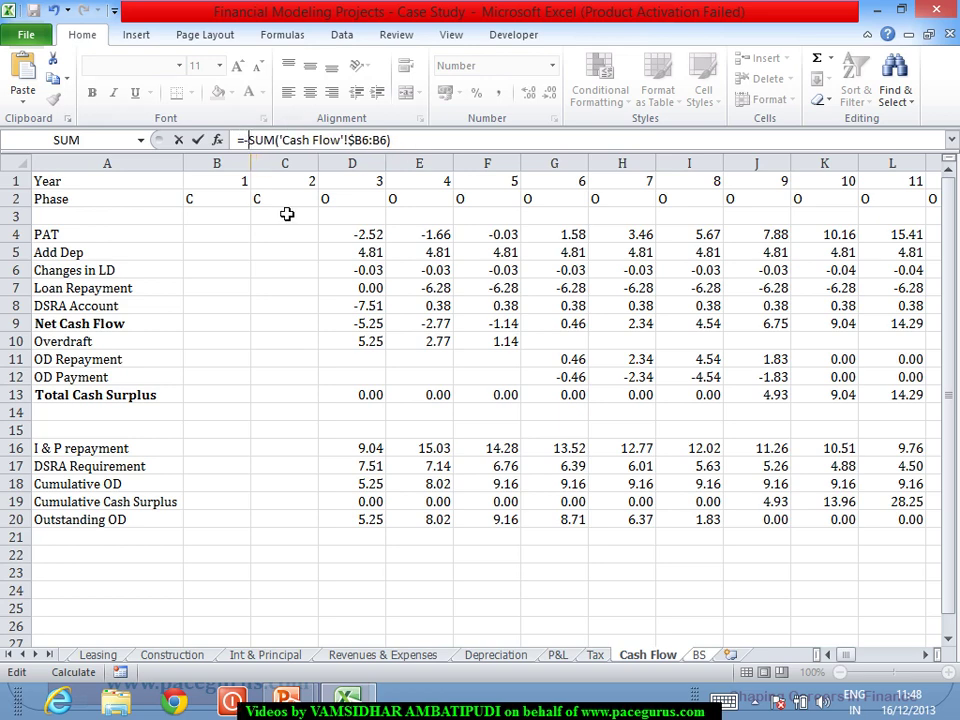
{"action": "key", "text": "Return"}
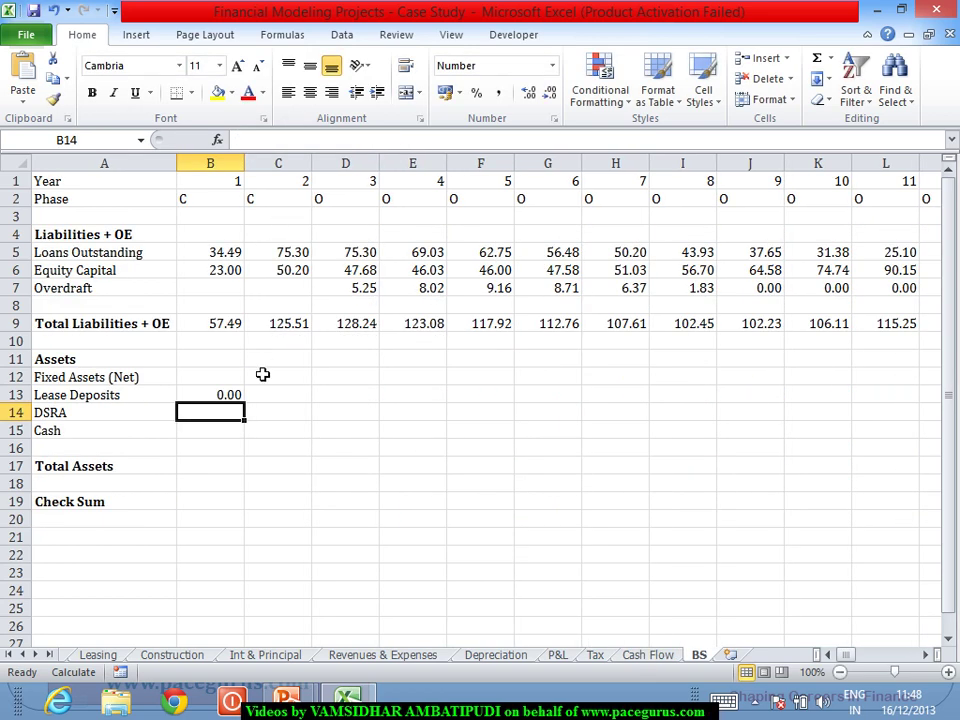
Fill the Lease Deposits formula from B13 across to AZ13 and review the row back to year 1
{"action": "left_click", "coordinate": [222, 396]}
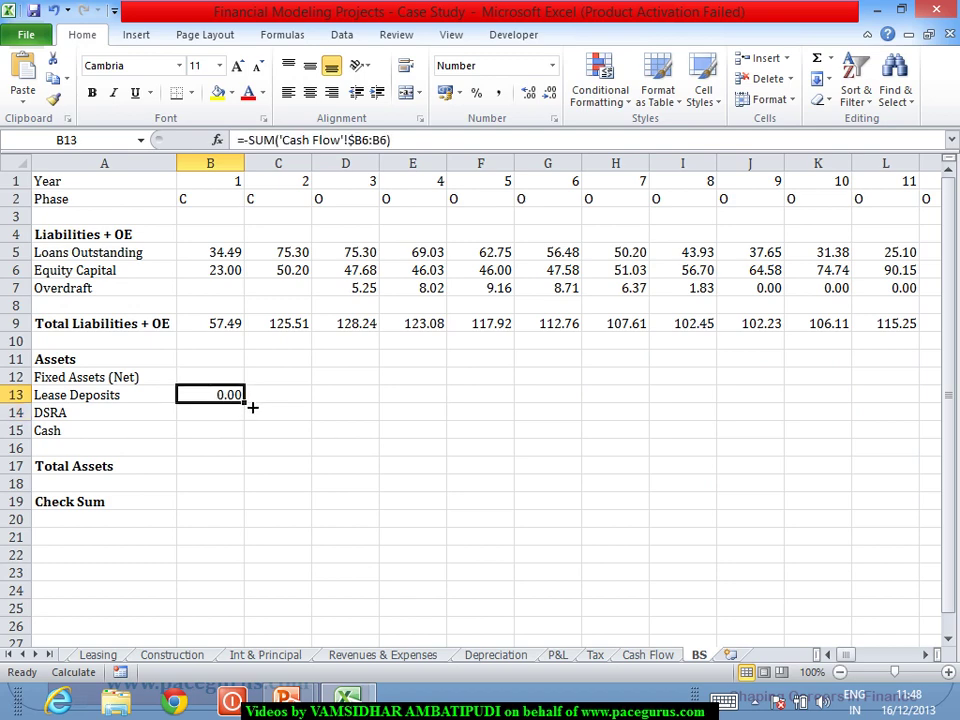
{"action": "left_click_drag", "start_coordinate": [246, 404], "coordinate": [861, 441]}
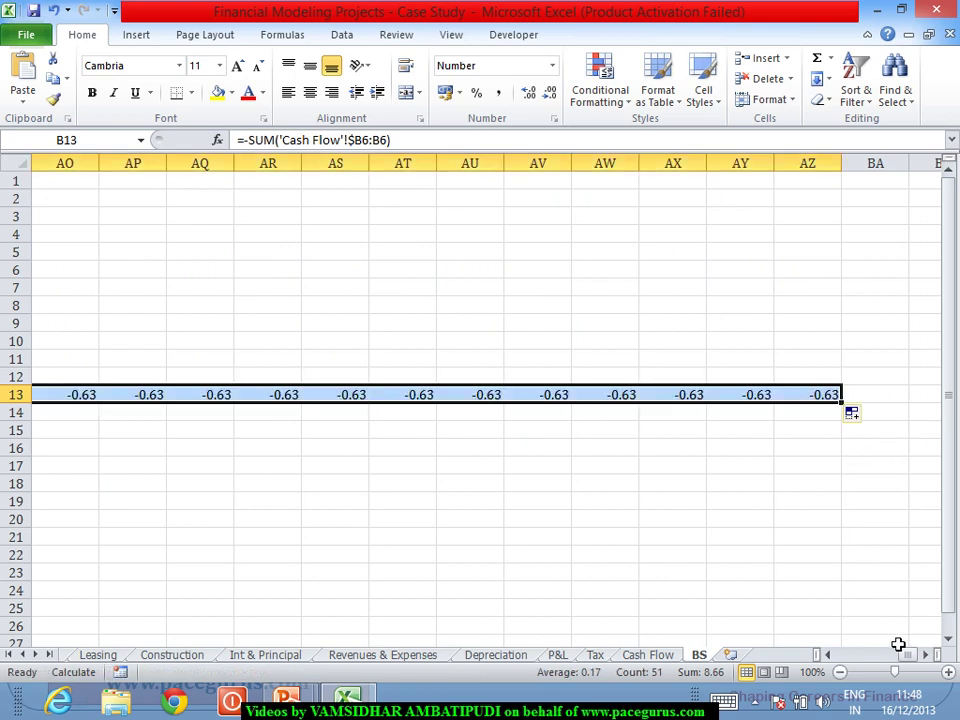
{"action": "mouse_move", "coordinate": [905, 665]}
{"action": "left_mouse_down"}
{"action": "mouse_move", "coordinate": [877, 667]}
{"action": "mouse_move", "coordinate": [888, 663]}
{"action": "left_mouse_up"}
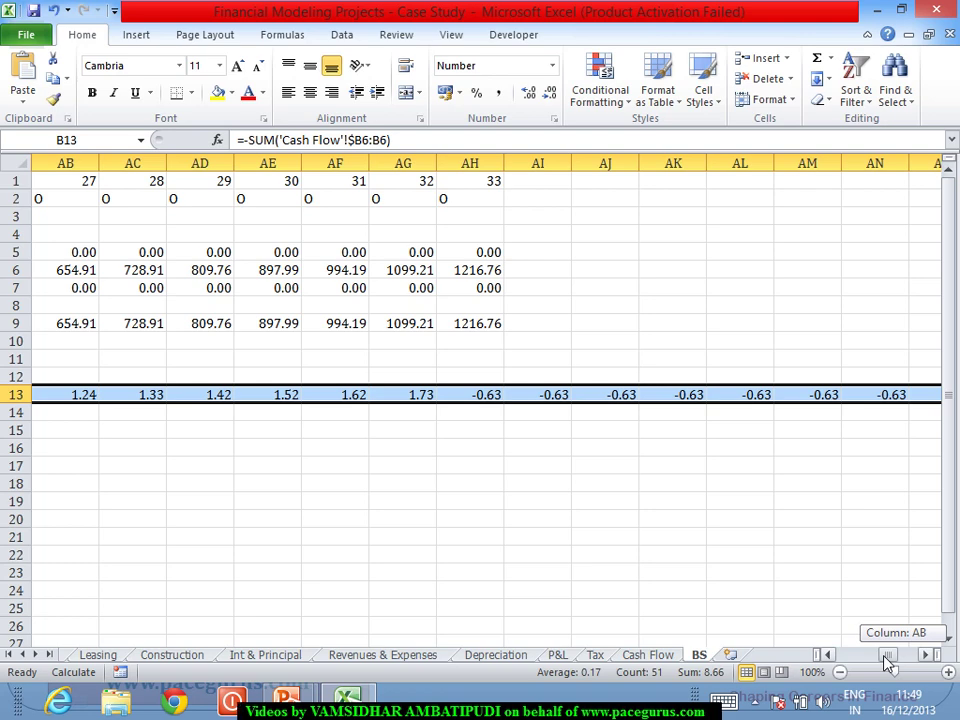
{"action": "left_click_drag", "start_coordinate": [888, 663], "coordinate": [838, 666]}
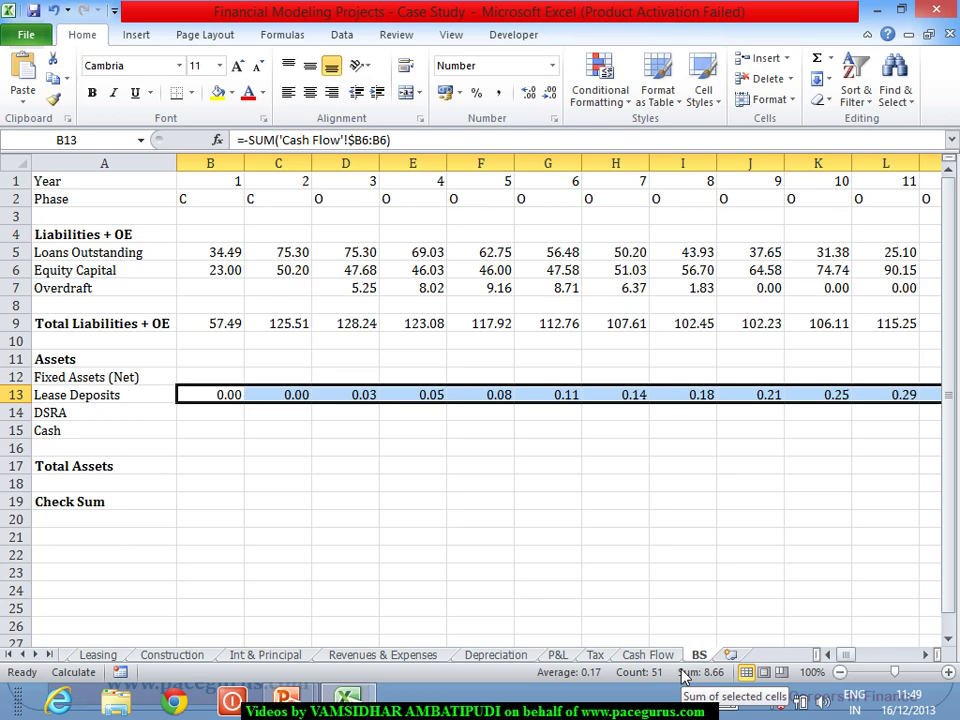
Change the Lease Deposits formula in B13 to =IF(B1="","",-SUM('Cash Flow'!$B6:B6)) and refill it across to AZ13
{"action": "left_click", "coordinate": [232, 396]}
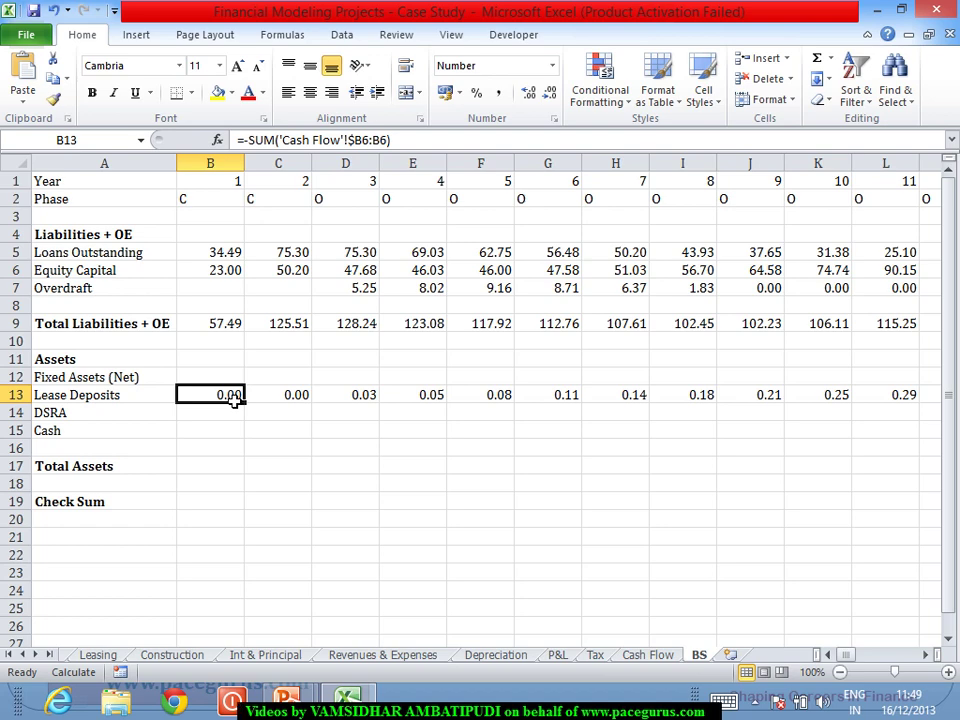
{"action": "left_click", "coordinate": [243, 141]}
{"action": "type", "text": "if("}
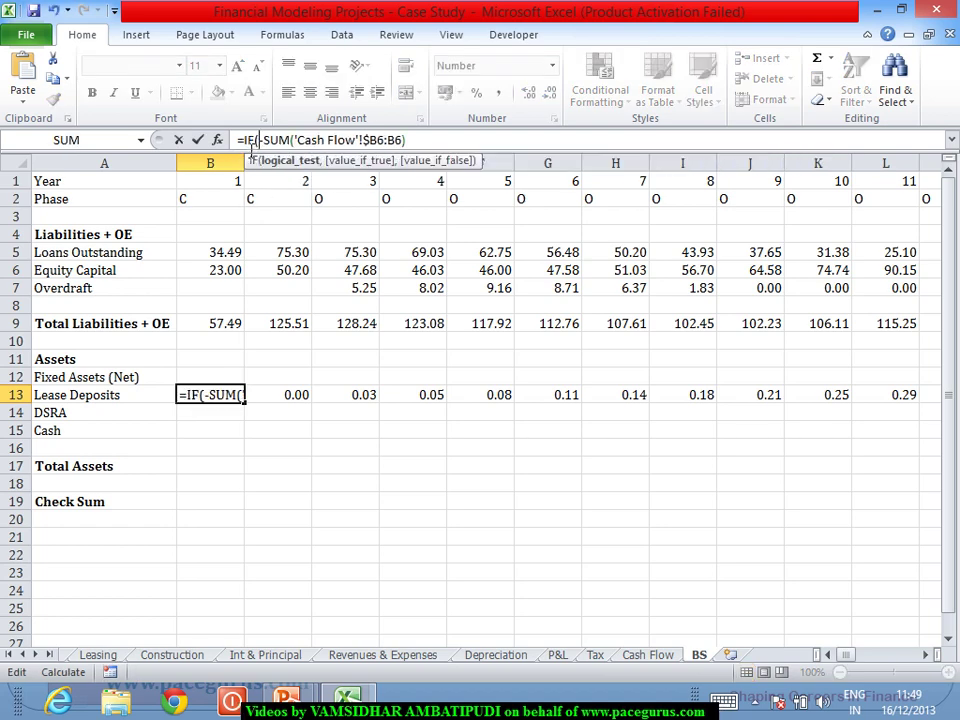
{"action": "left_click", "coordinate": [229, 182]}
{"action": "type", "text": "=\"\",\""}
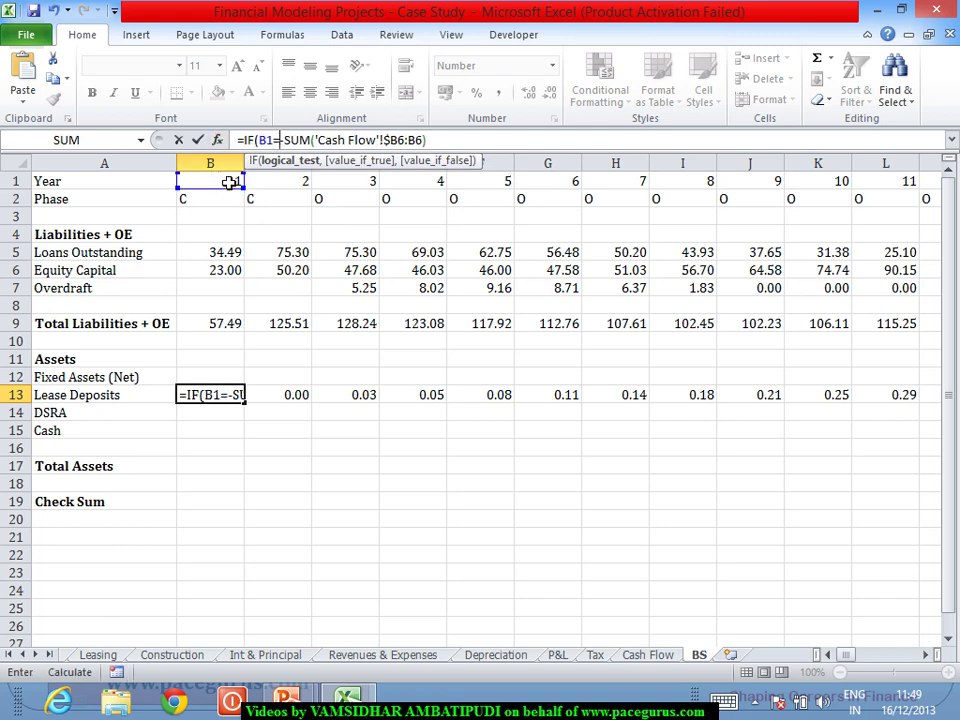
{"action": "type", "text": "\","}
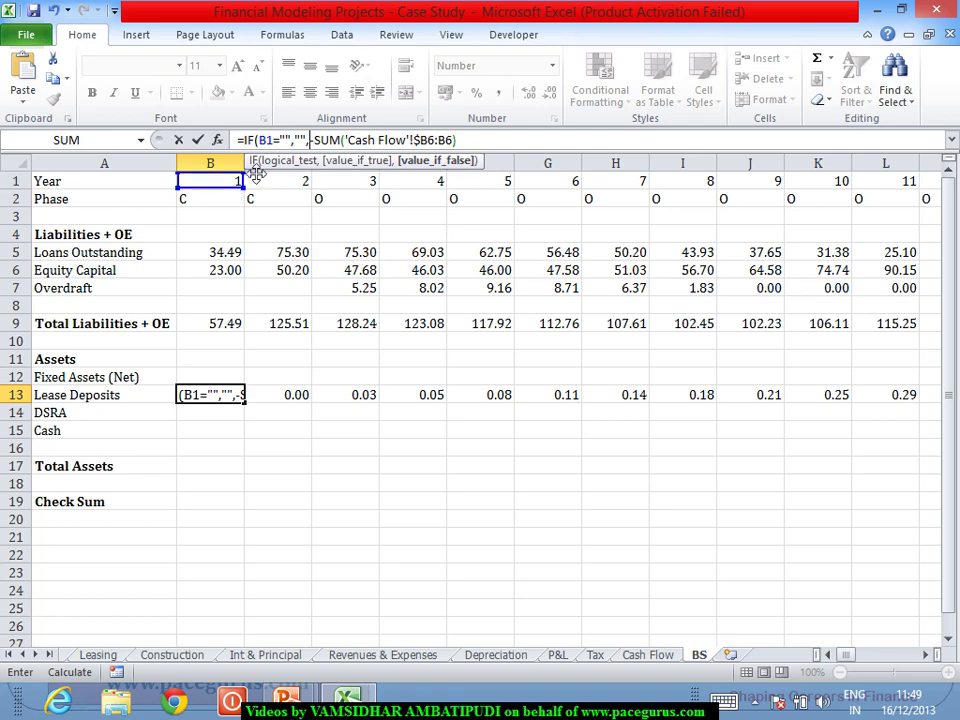
{"action": "type", "text": ")"}
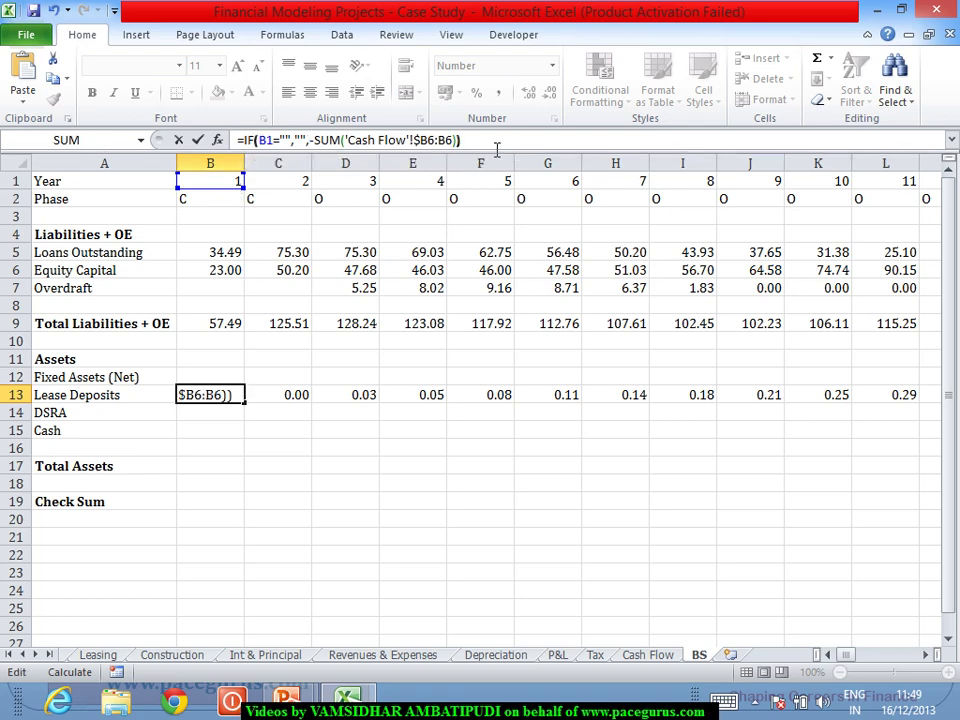
{"action": "key", "text": "Return"}
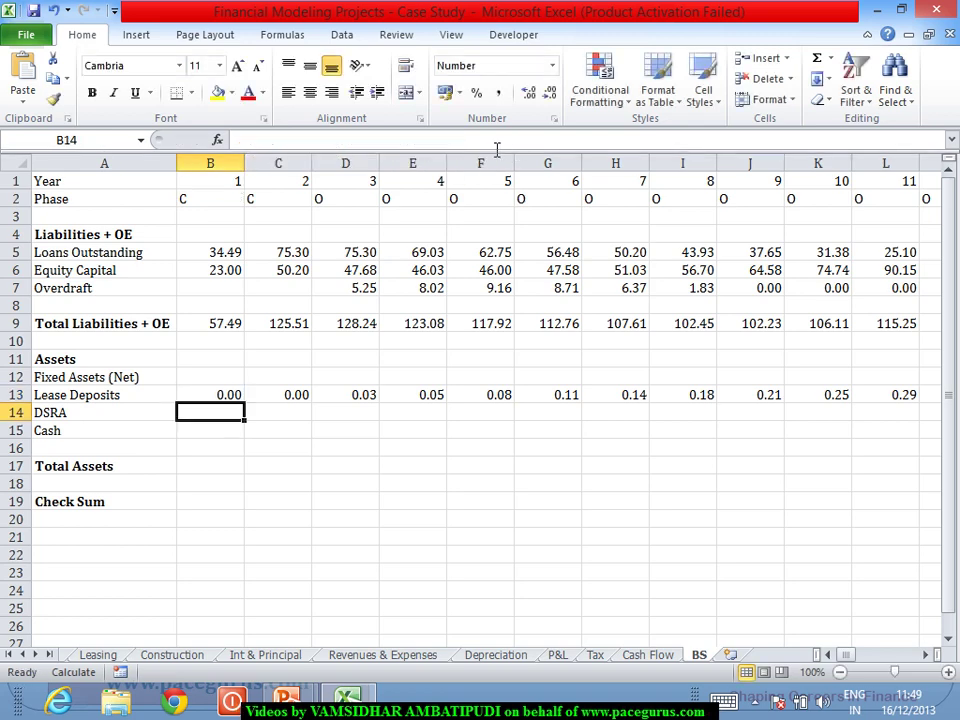
{"action": "left_click", "coordinate": [215, 394]}
{"action": "left_click_drag", "start_coordinate": [250, 410], "coordinate": [874, 542]}
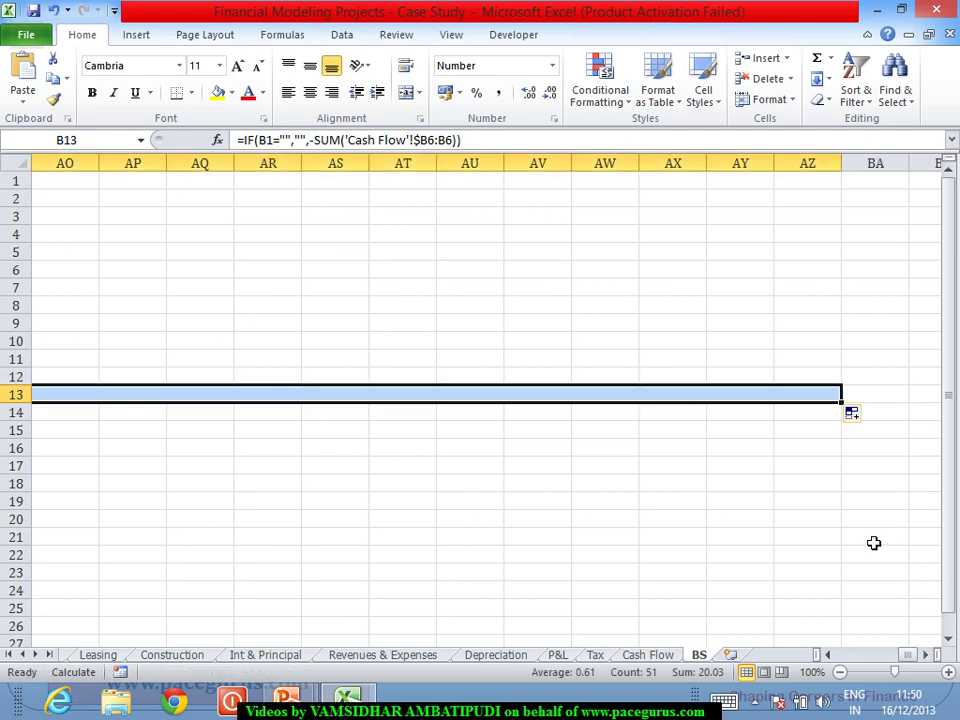
Examine the Lease Deposits values in row 13 from the final project years back to year 12
{"action": "left_click", "coordinate": [828, 656]}
{"action": "left_click", "coordinate": [828, 656]}
{"action": "left_click_drag", "start_coordinate": [828, 656], "coordinate": [828, 656]}
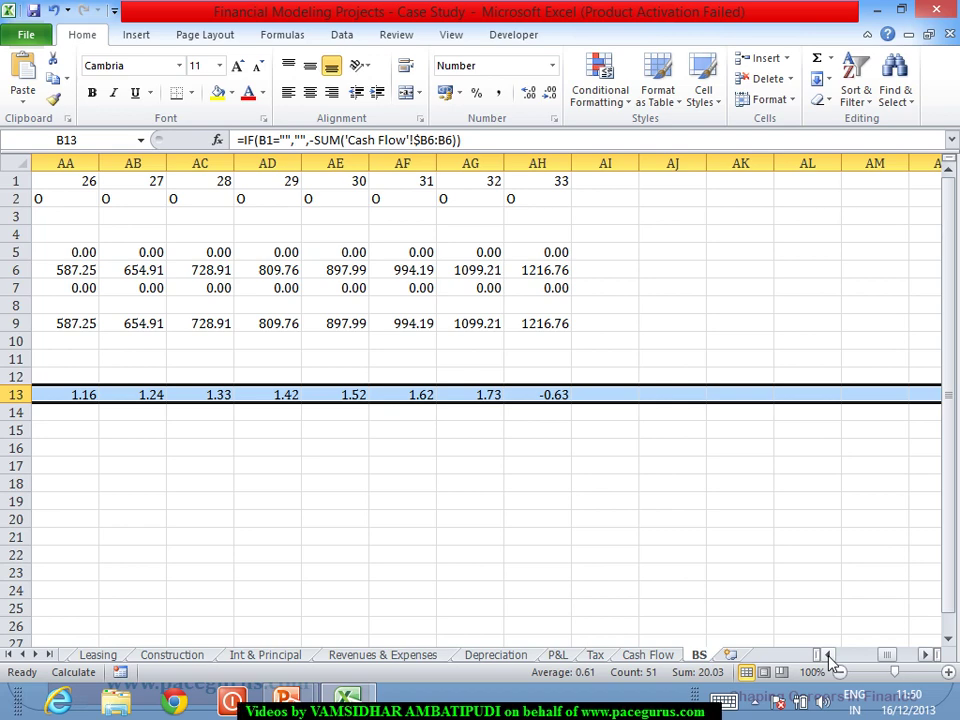
{"action": "left_click", "coordinate": [828, 656]}
{"action": "left_click", "coordinate": [828, 656]}
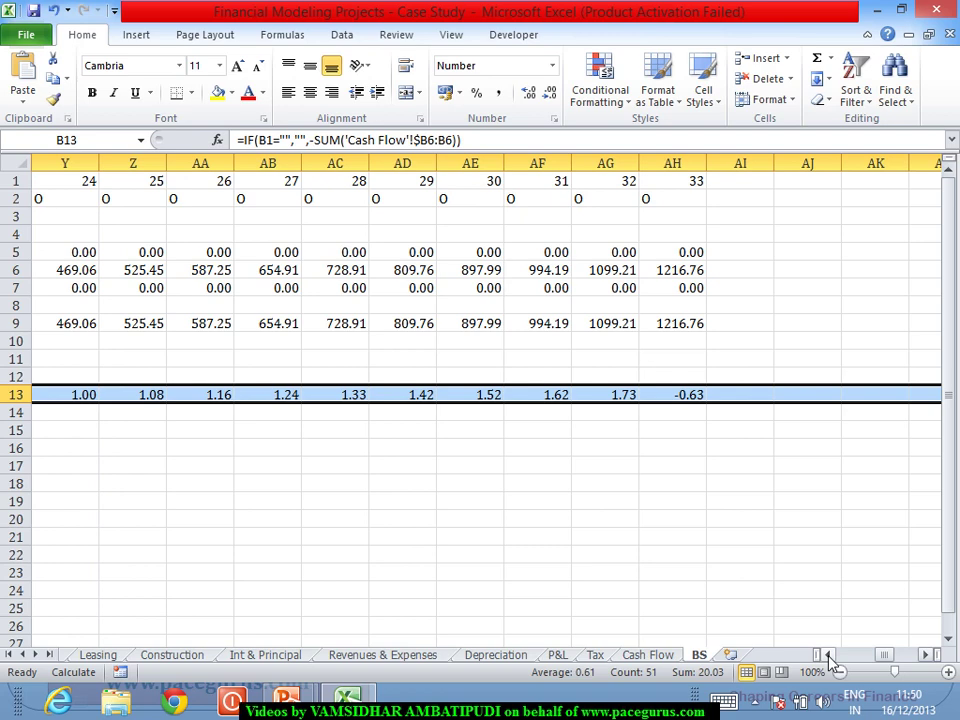
{"action": "left_click", "coordinate": [828, 656]}
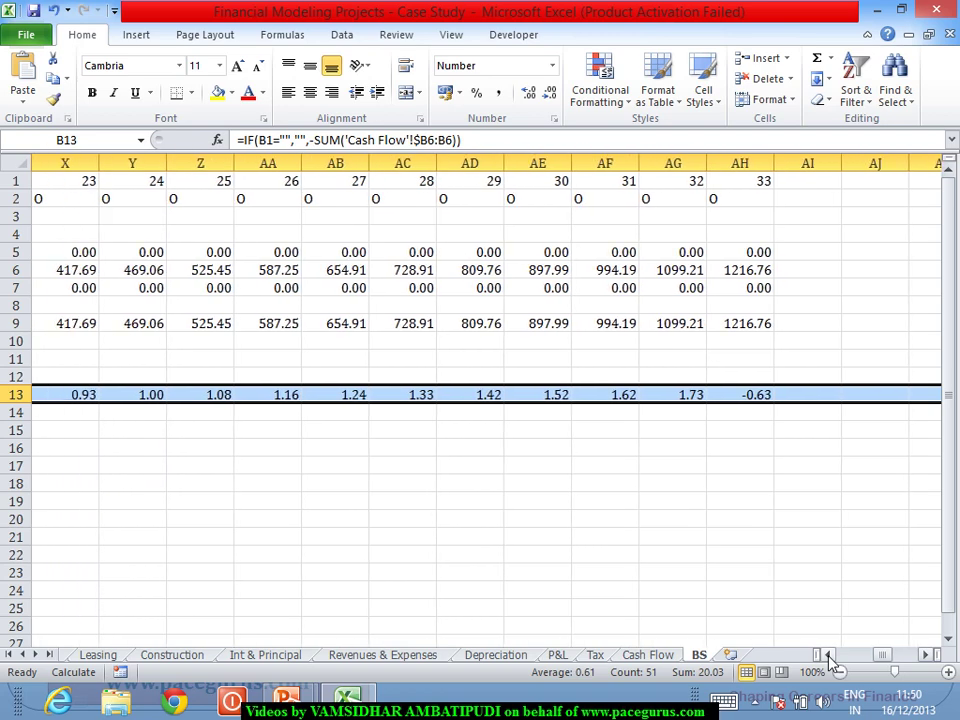
{"action": "left_click", "coordinate": [828, 656]}
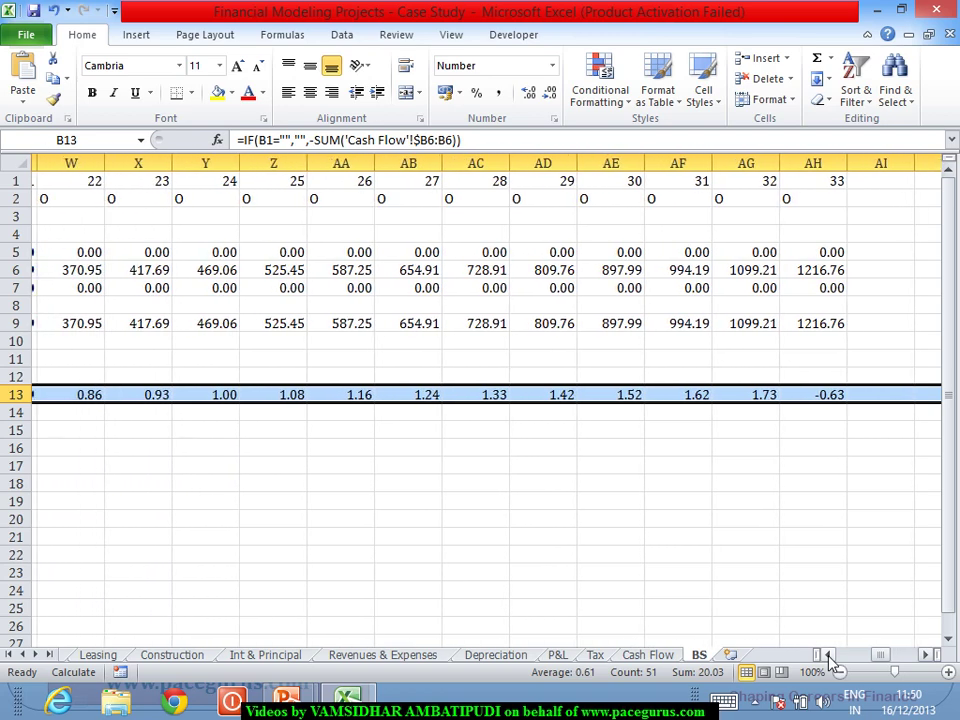
{"action": "left_click", "coordinate": [828, 656]}
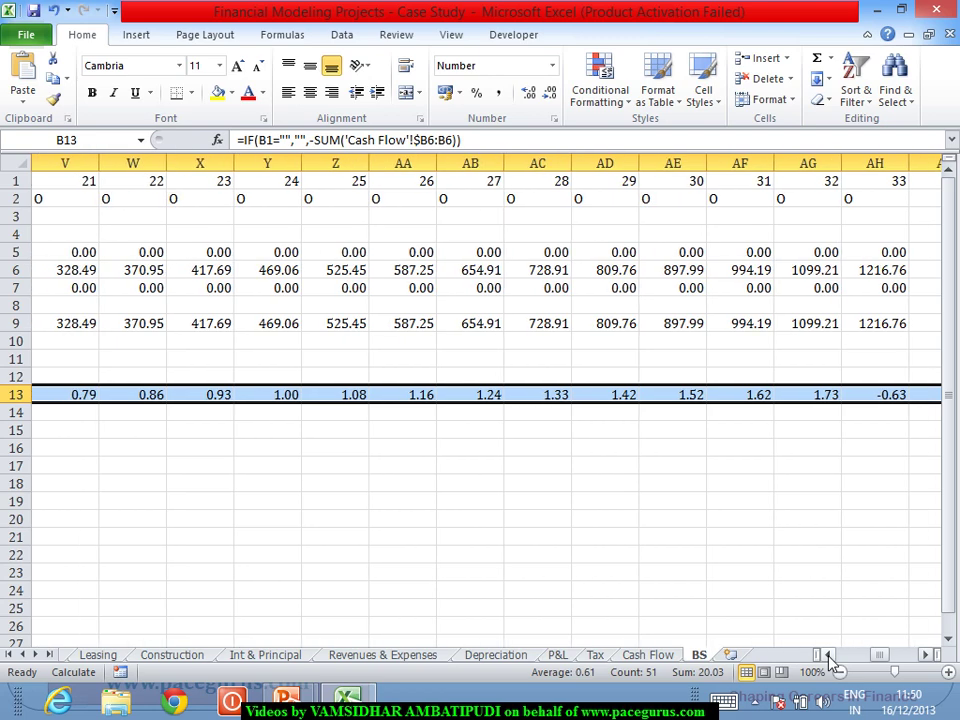
{"action": "left_click", "coordinate": [828, 656]}
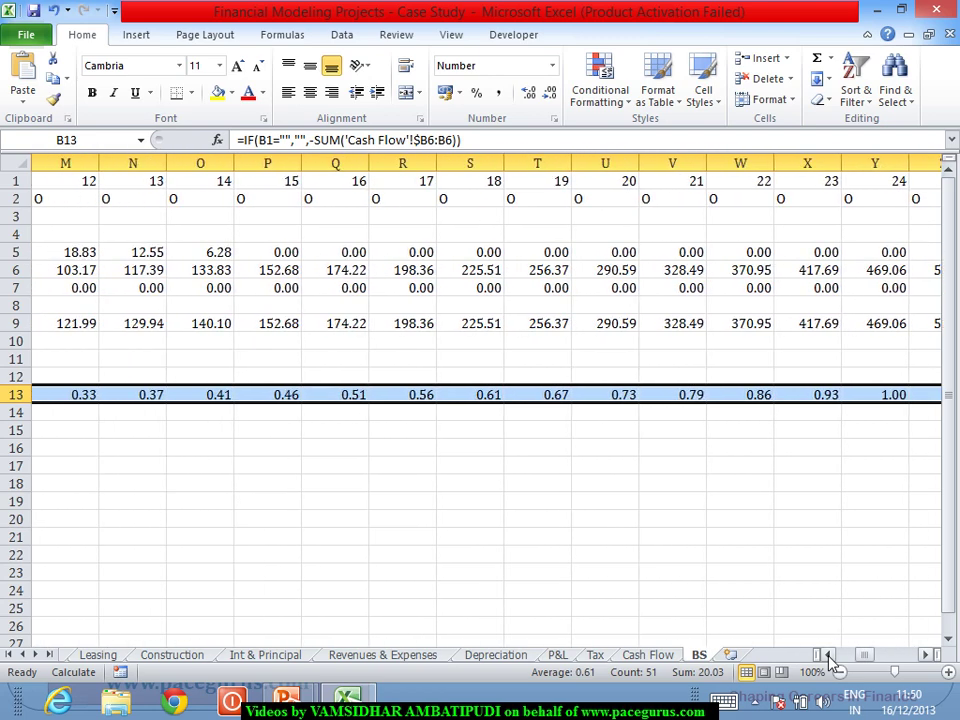
Review the Lease Deposits row back to year 1 and check it against the Leasing and Cash Flow sheets
{"action": "left_click", "coordinate": [828, 656]}
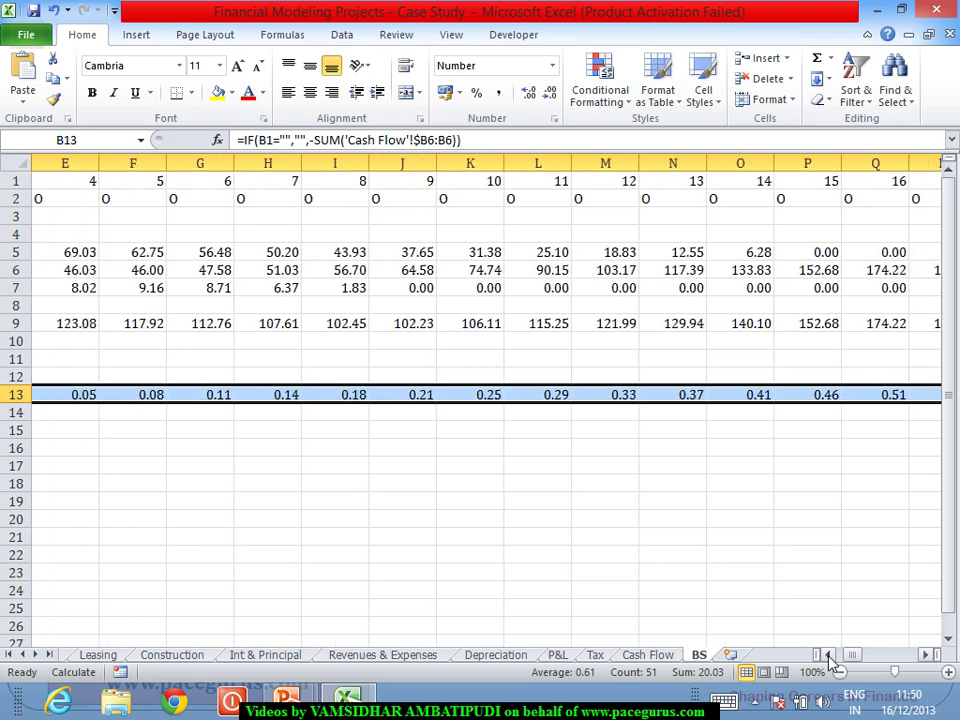
{"action": "left_click", "coordinate": [828, 656]}
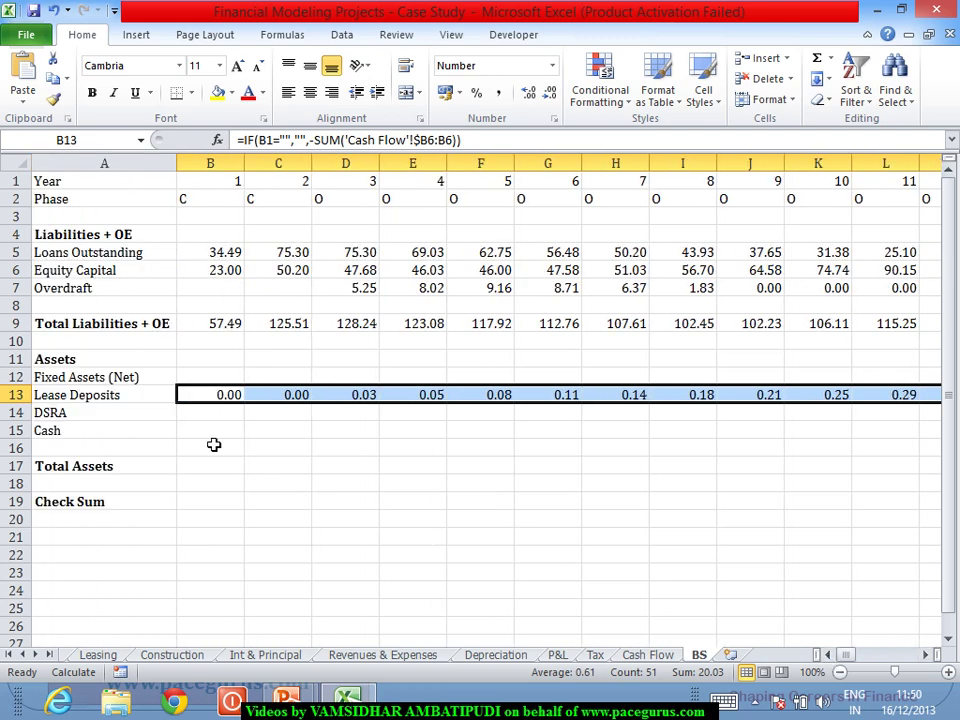
{"action": "left_click", "coordinate": [214, 414]}
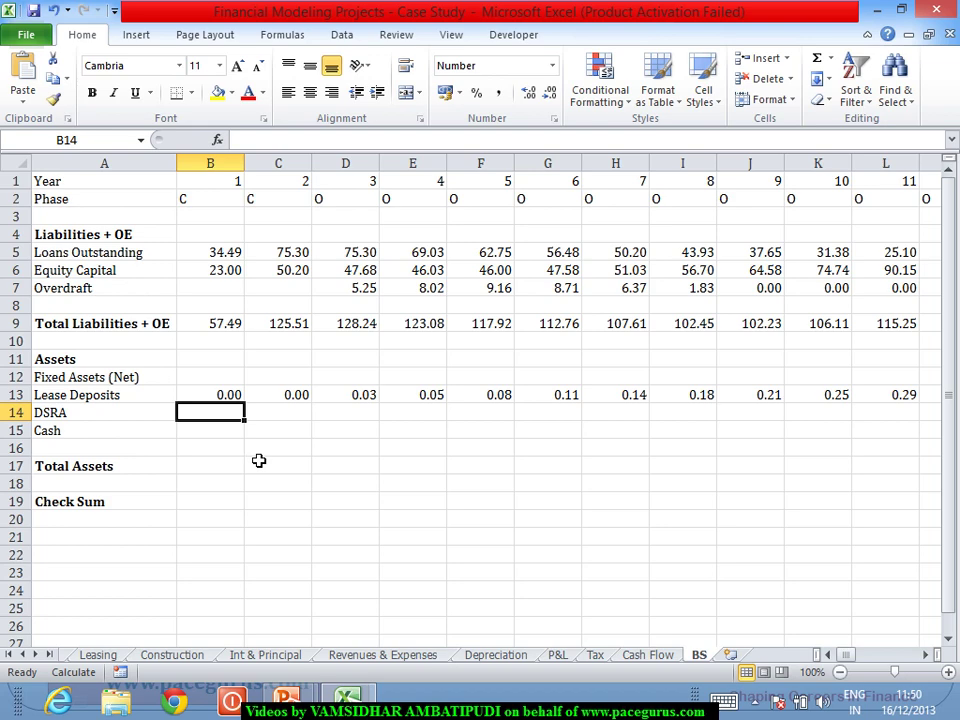
{"action": "left_click", "coordinate": [231, 398]}
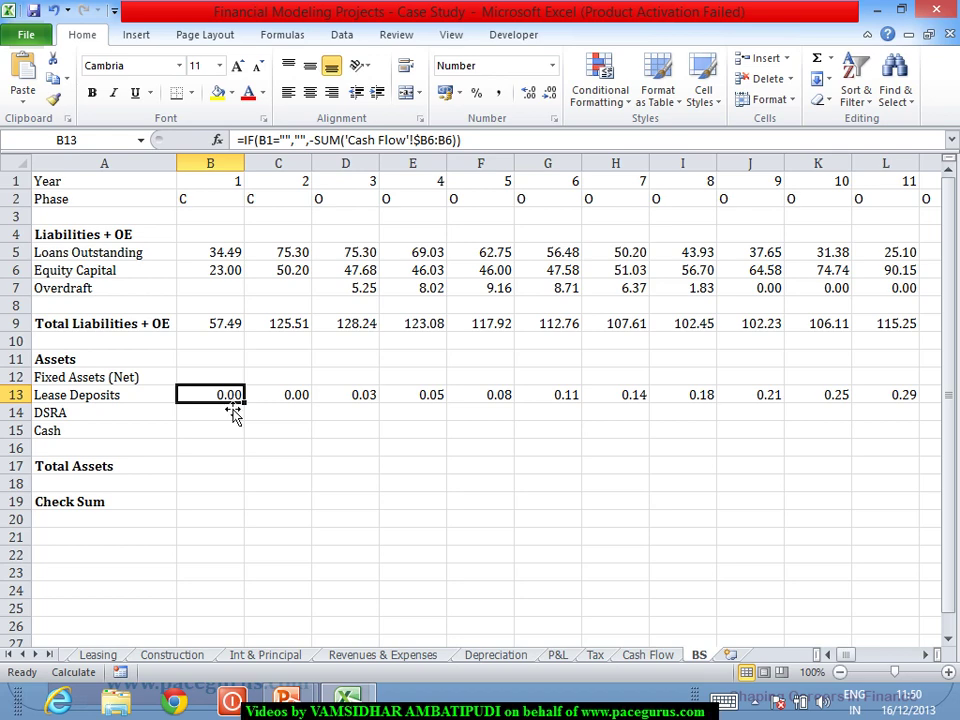
{"action": "left_click", "coordinate": [112, 658]}
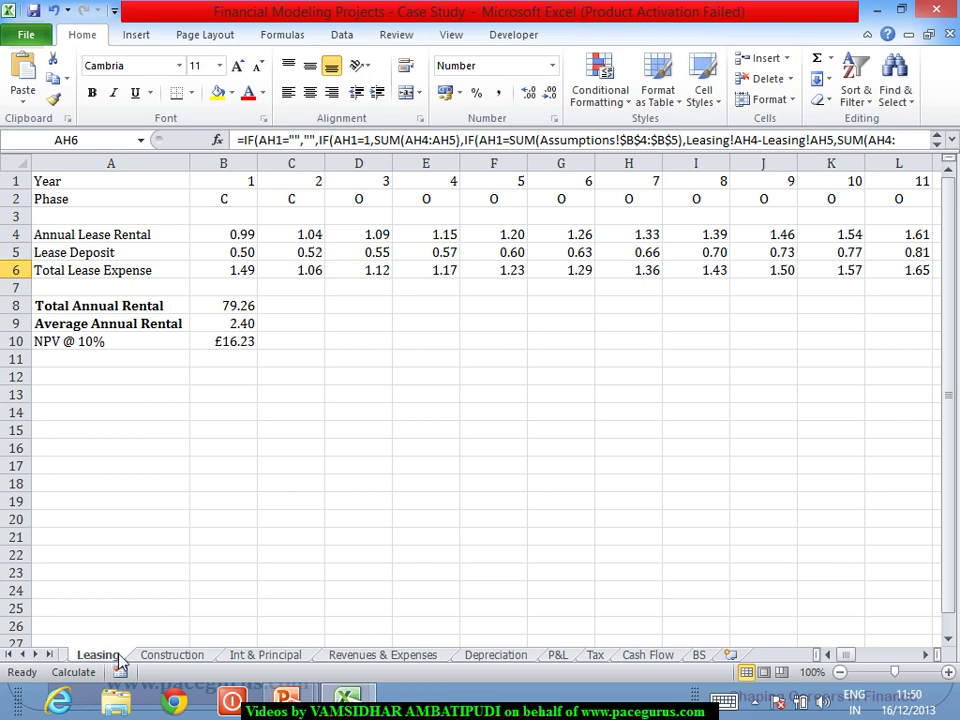
{"action": "left_click", "coordinate": [655, 655]}
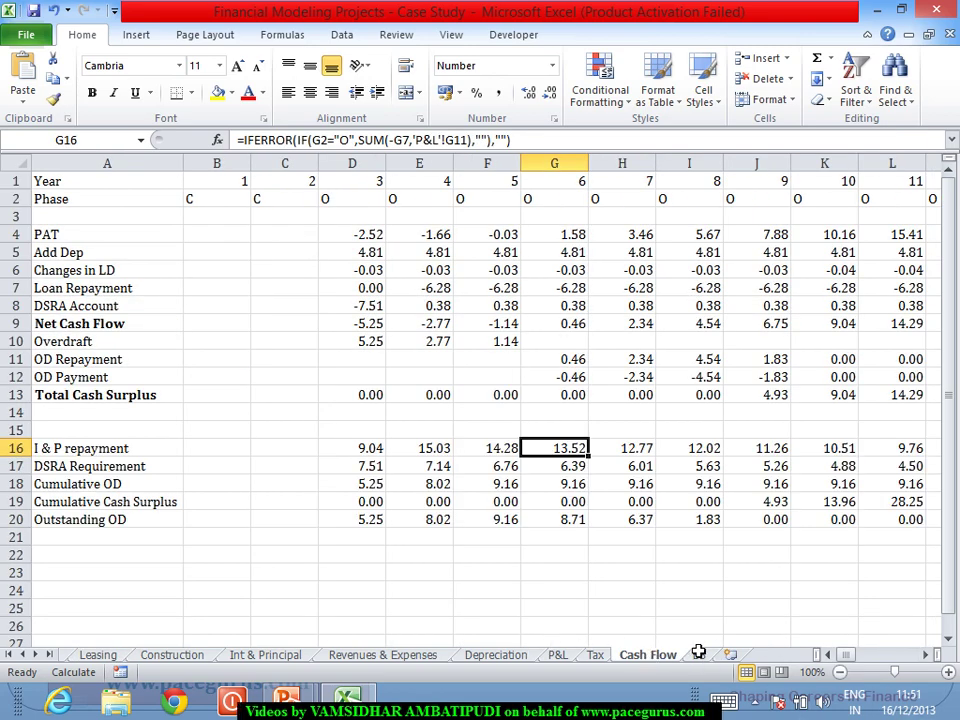
{"action": "left_click", "coordinate": [699, 655]}
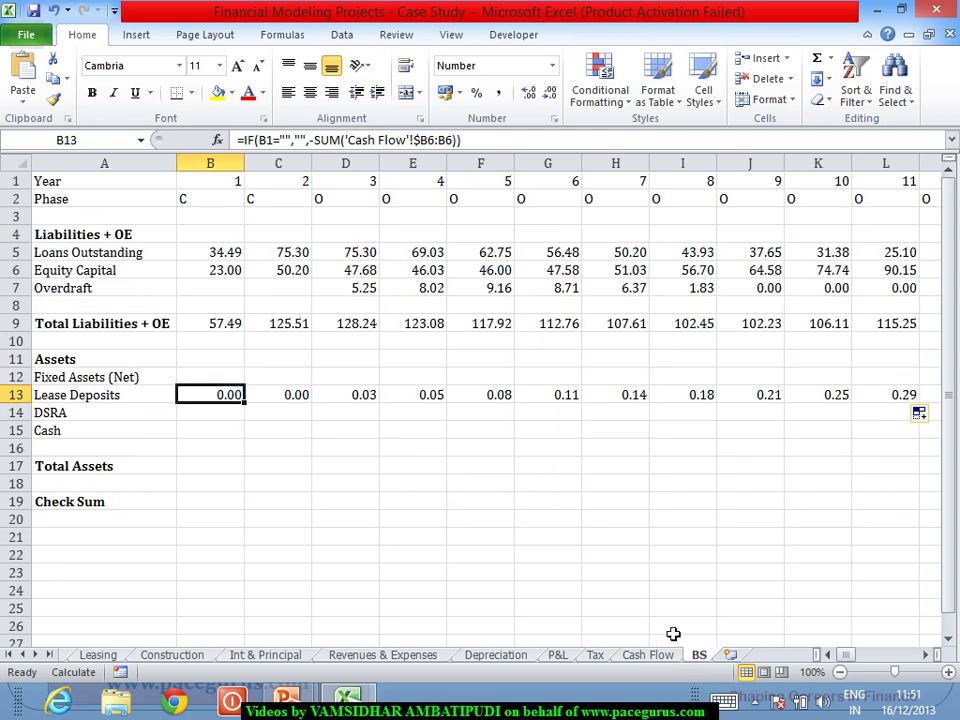
Enter =IF('Cash Flow'!B17="","",'Cash Flow'!B17) in B14 of the BS sheet to link DSRA to the DSRA Requirement row
{"action": "left_click", "coordinate": [215, 413]}
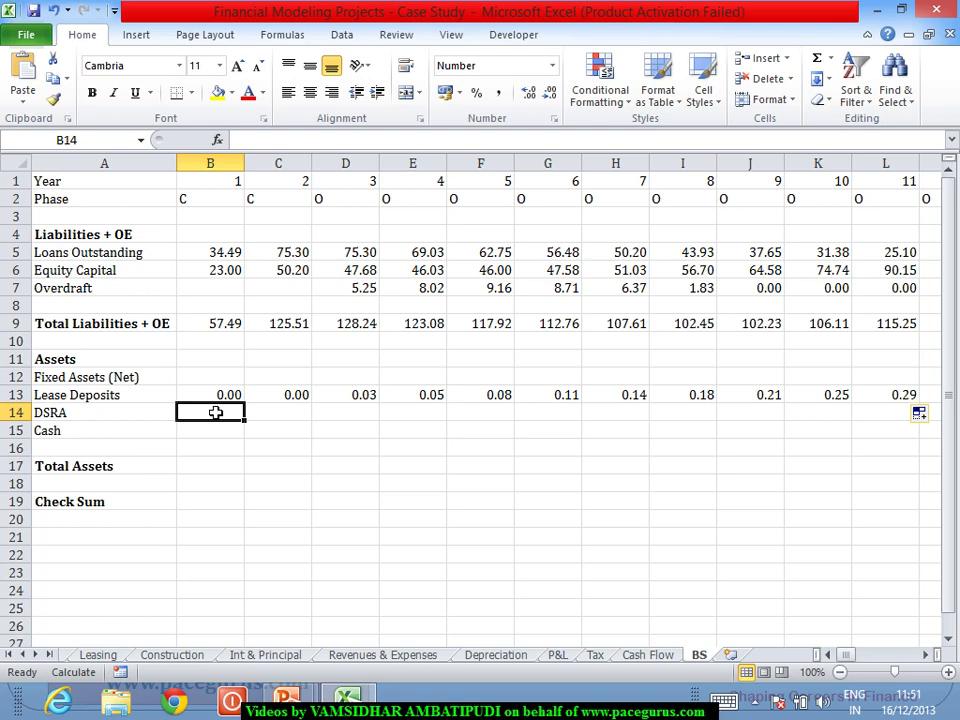
{"action": "type", "text": "=i"}
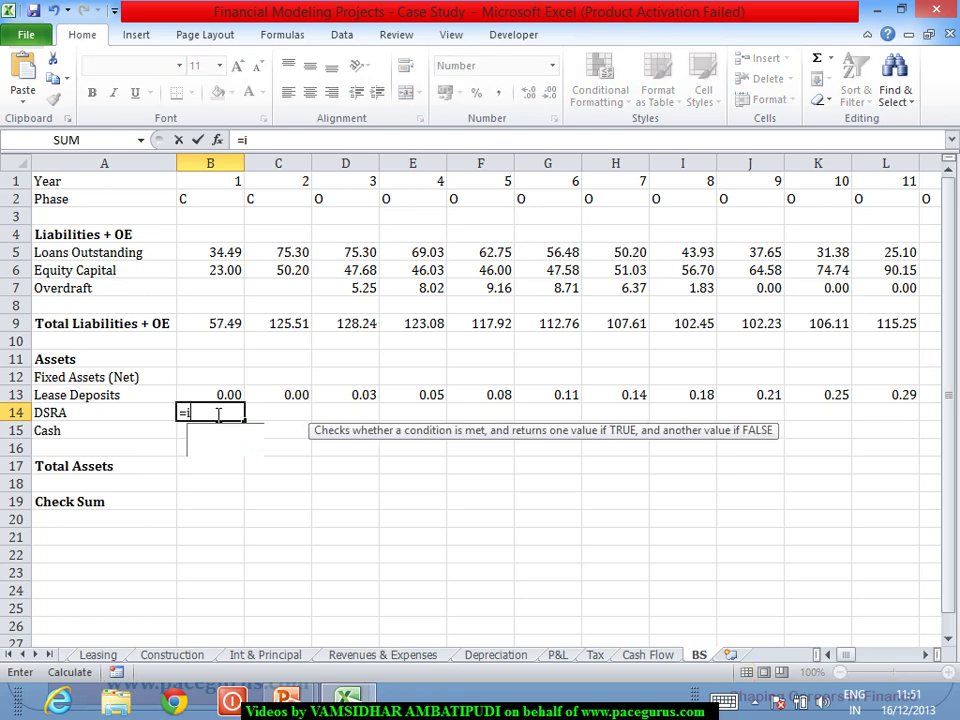
{"action": "key", "text": "Tab"}
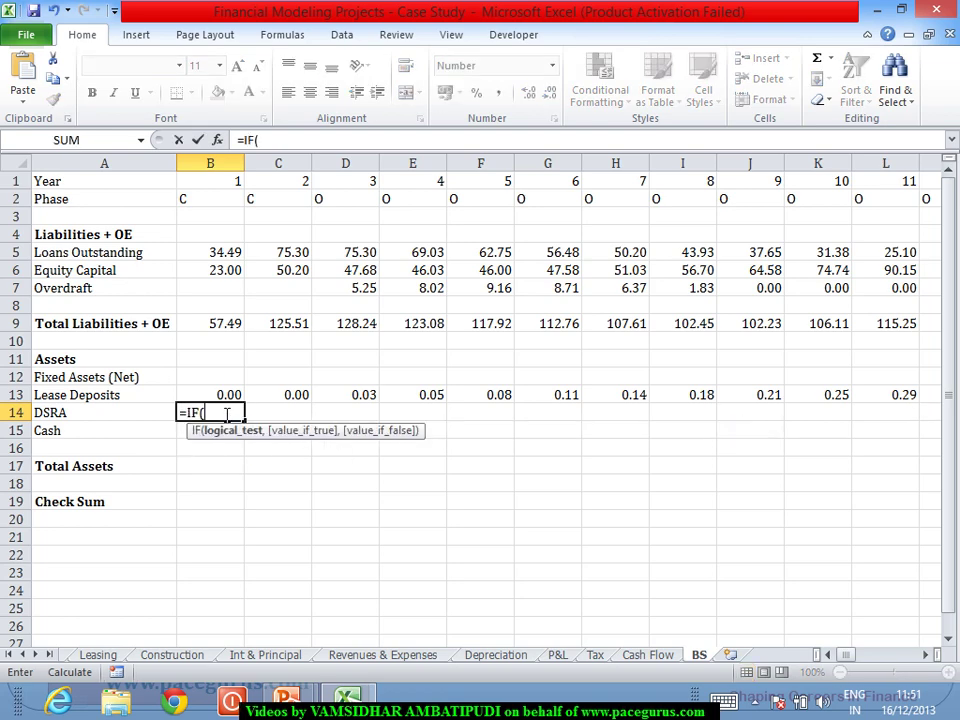
{"action": "left_click", "coordinate": [645, 655]}
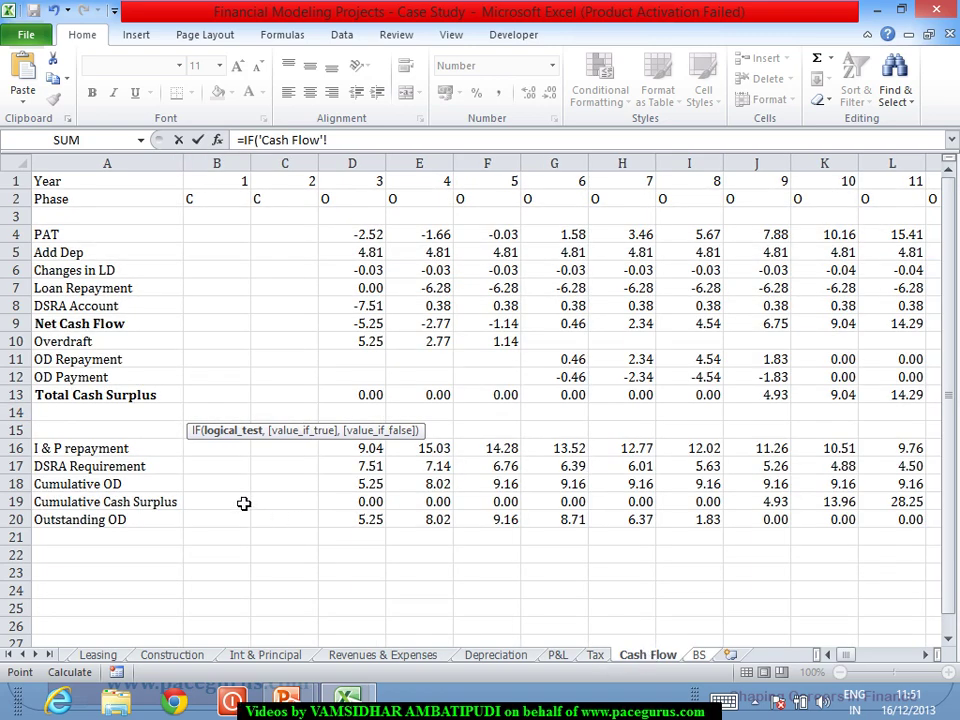
{"action": "left_click", "coordinate": [214, 469]}
{"action": "type", "text": "="}
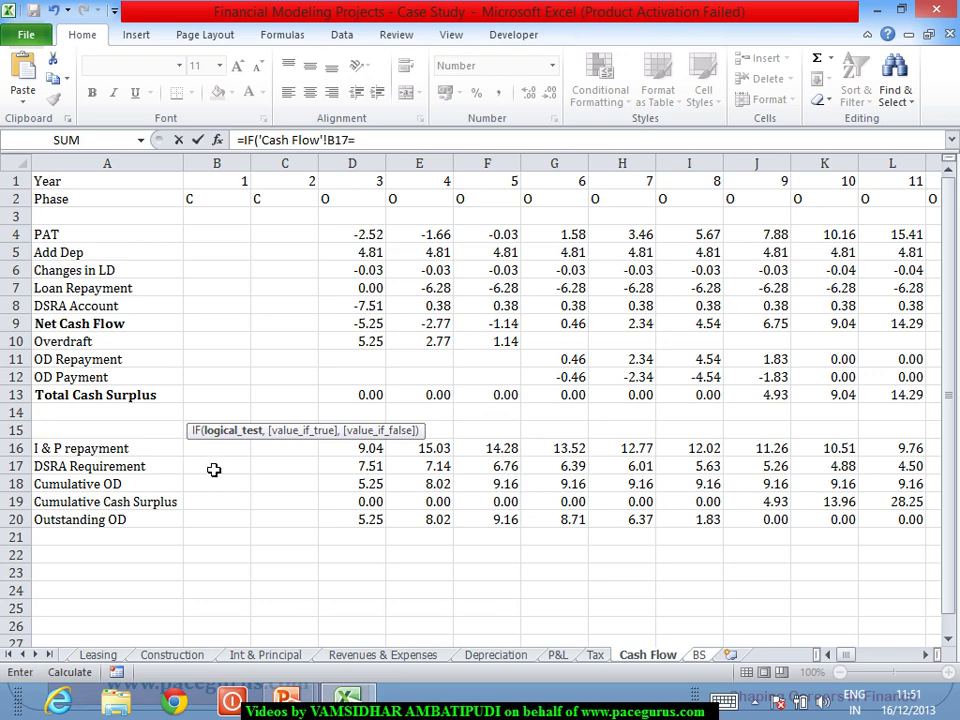
{"action": "type", "text": "\"\",\"\","}
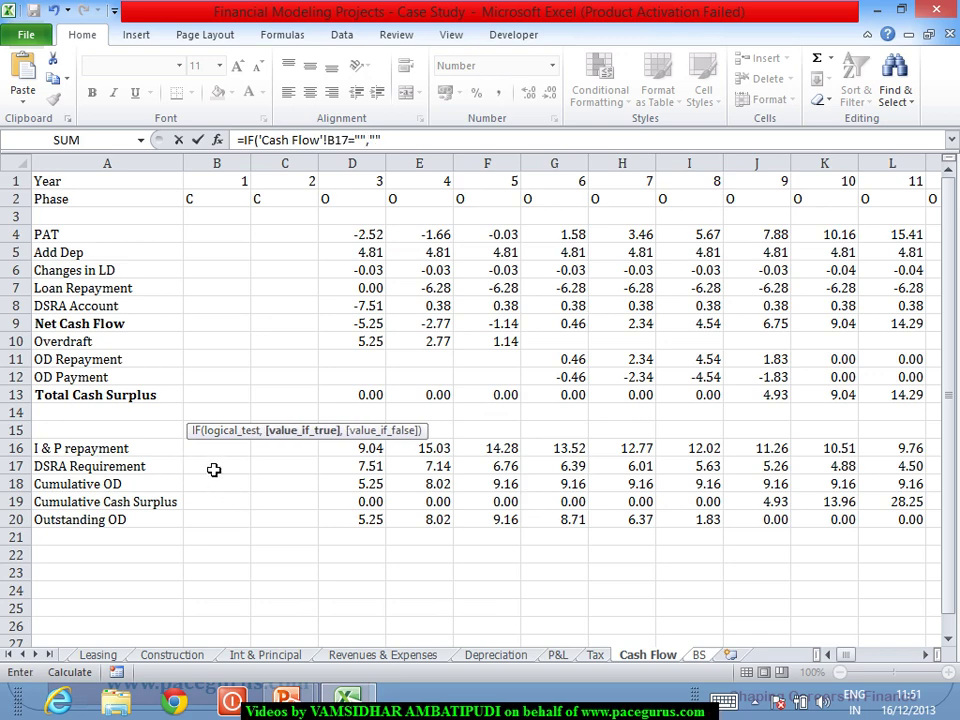
{"action": "left_click", "coordinate": [214, 469]}
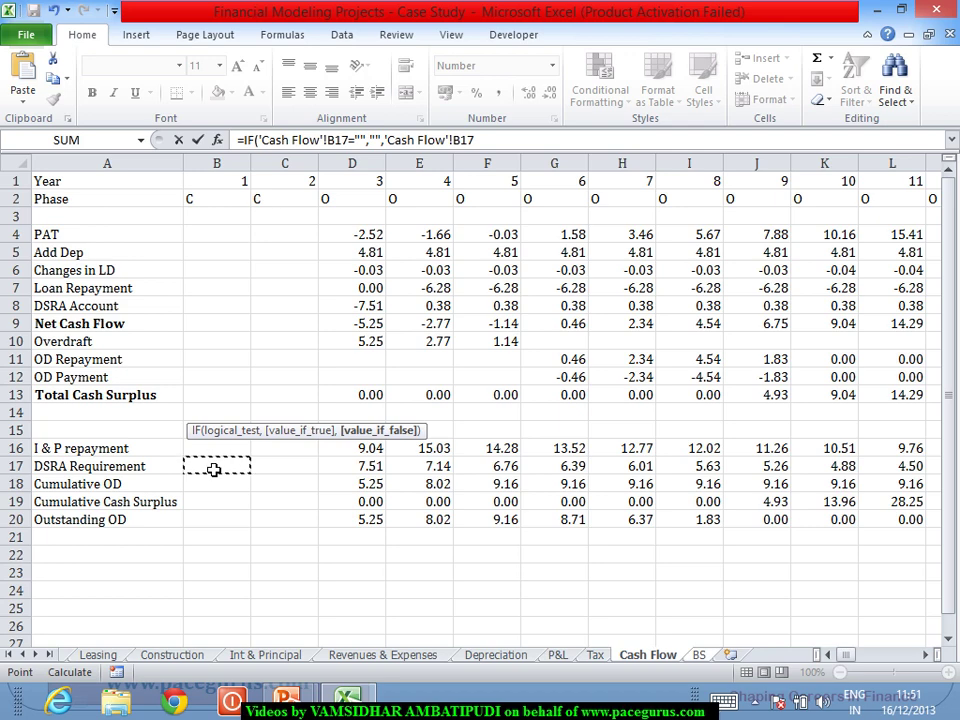
{"action": "type", "text": ")"}
{"action": "key", "text": "Return"}
Fill the DSRA formula from B14 across to AZ14 and return to year 1
{"action": "left_click", "coordinate": [210, 414]}
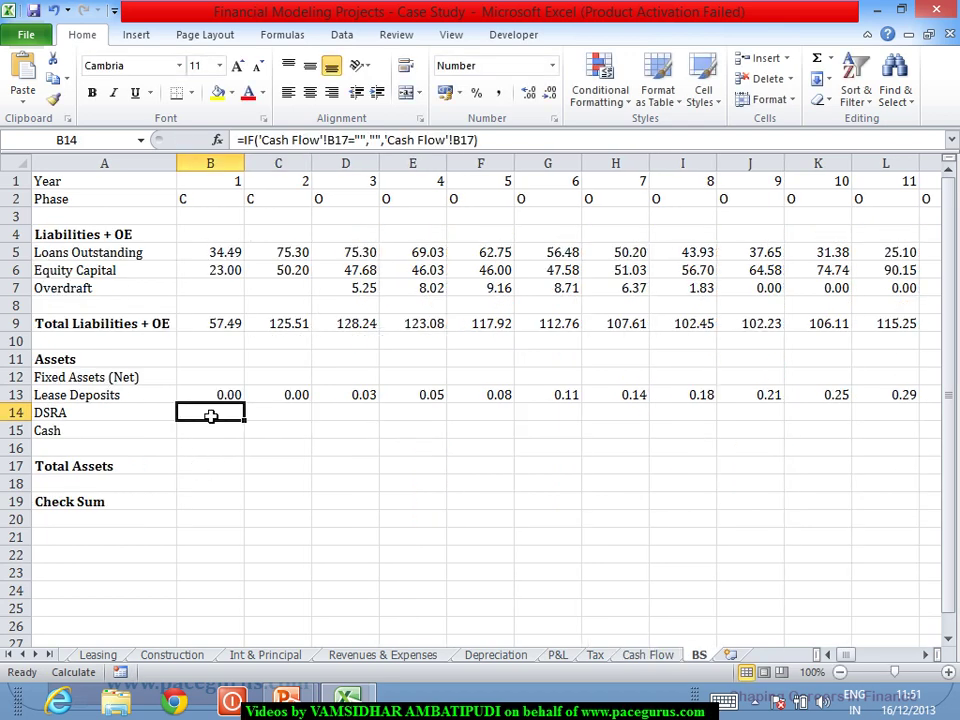
{"action": "left_click_drag", "start_coordinate": [254, 430], "coordinate": [844, 441]}
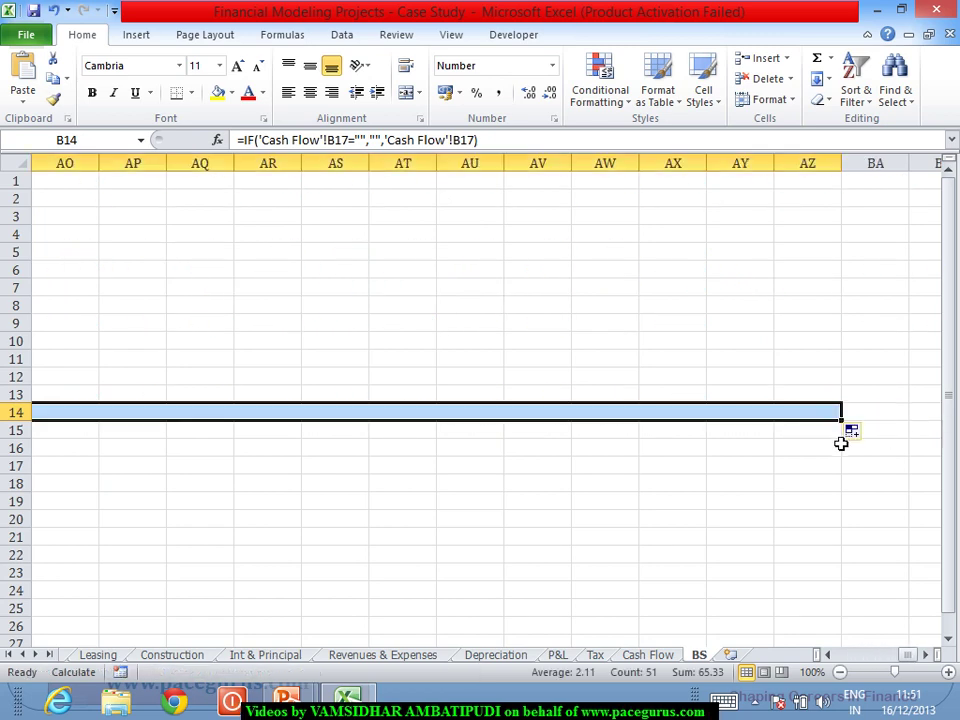
{"action": "left_click", "coordinate": [830, 655]}
{"action": "left_click_drag", "start_coordinate": [830, 655], "coordinate": [830, 655]}
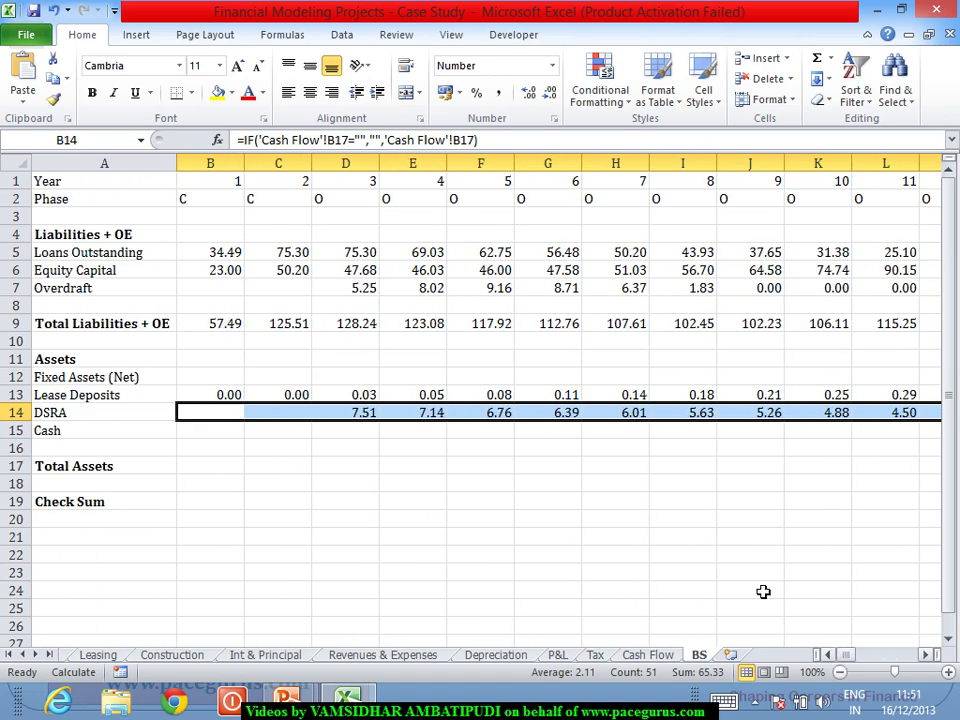
Enter =IF('Cash Flow'!B19="","",'Cash Flow'!B19) in B15 of the BS sheet to link Cash to the Cumulative Cash Surplus row
{"action": "left_click", "coordinate": [204, 437]}
{"action": "type", "text": "=if"}
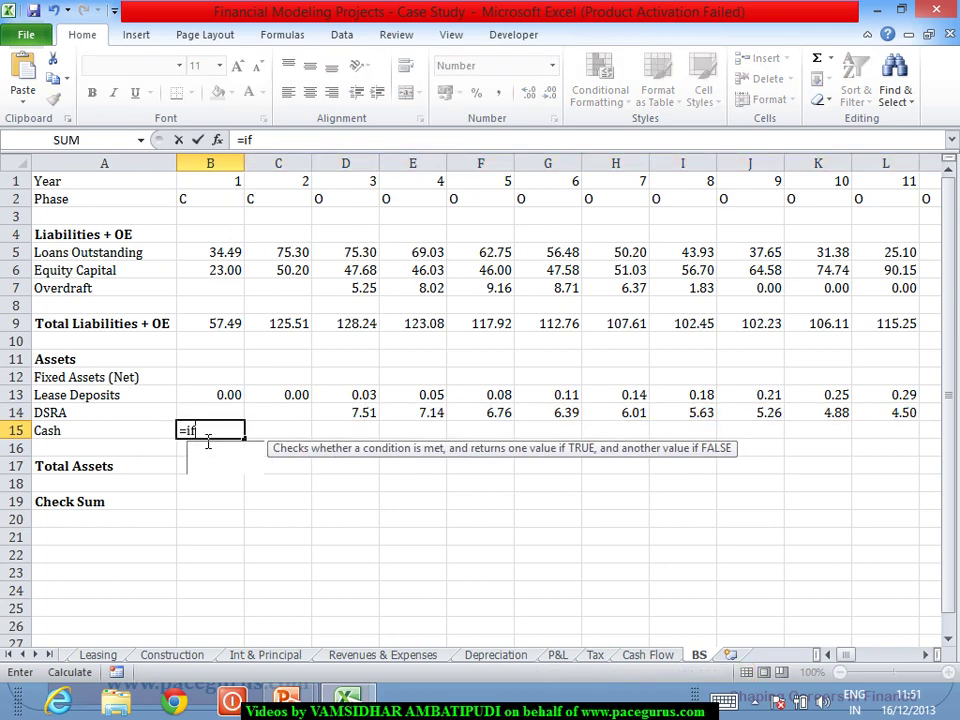
{"action": "key", "text": "Tab"}
{"action": "left_click", "coordinate": [648, 655]}
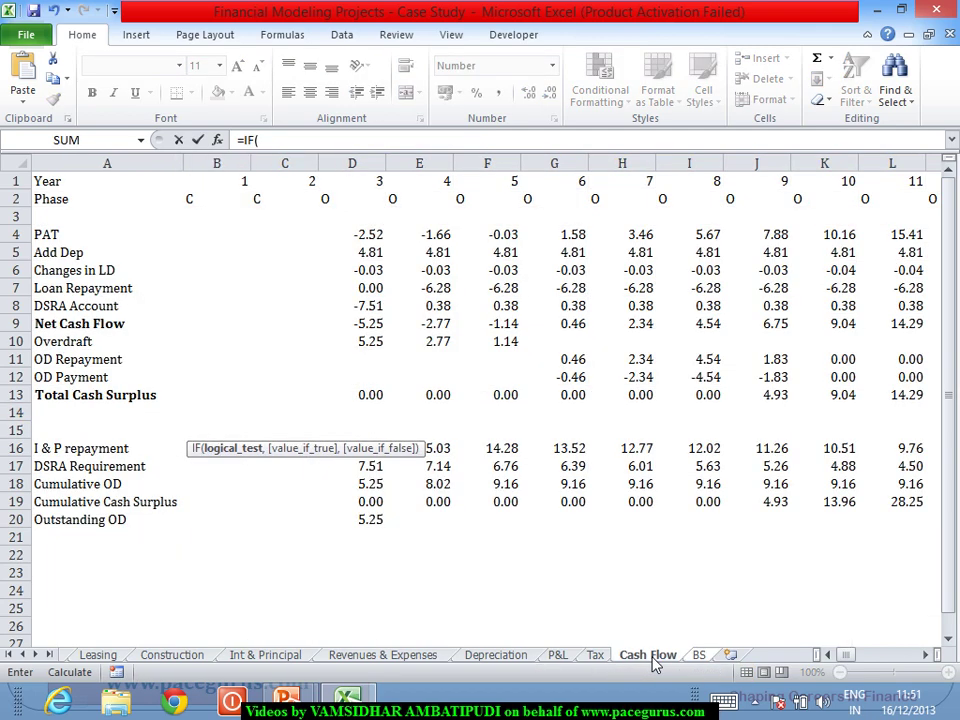
{"action": "left_click", "coordinate": [243, 544]}
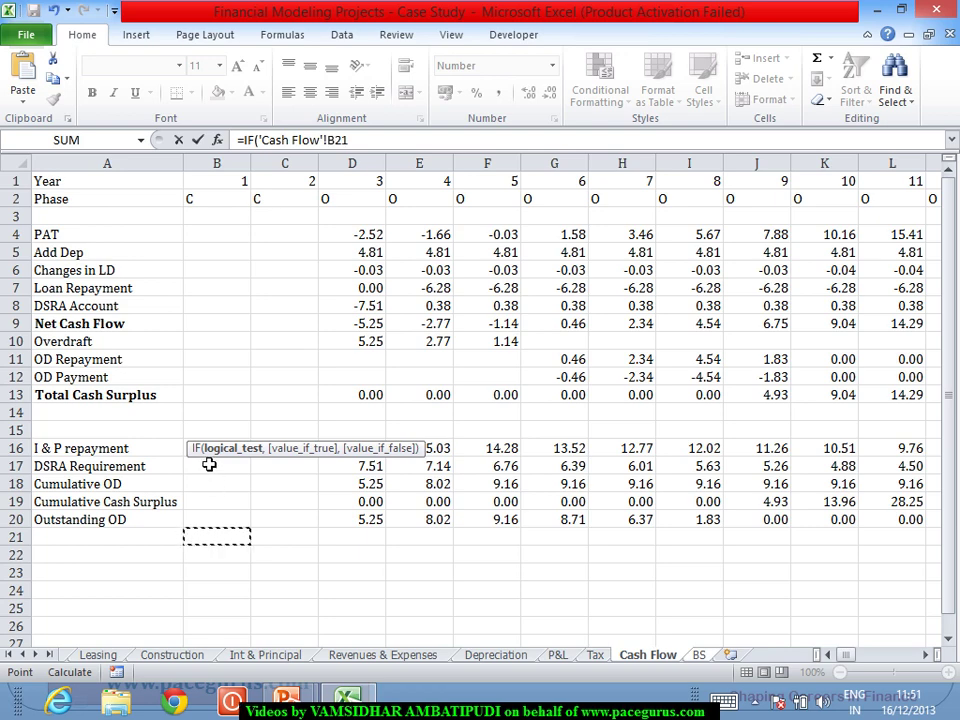
{"action": "left_click", "coordinate": [221, 507]}
{"action": "type", "text": "="}
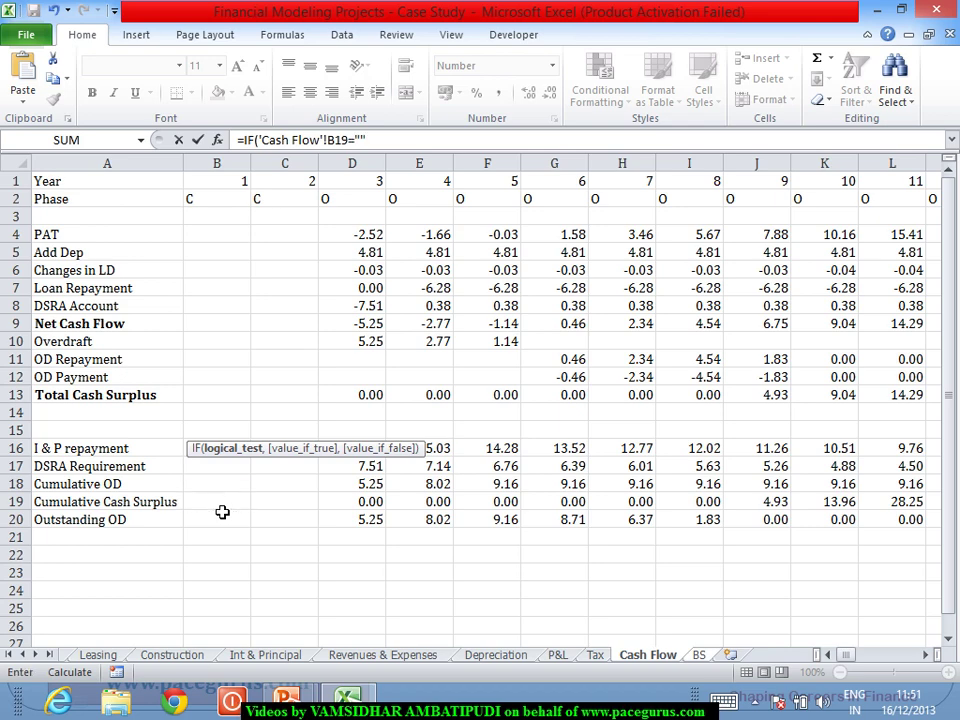
{"action": "type", "text": "\"\",\"\""}
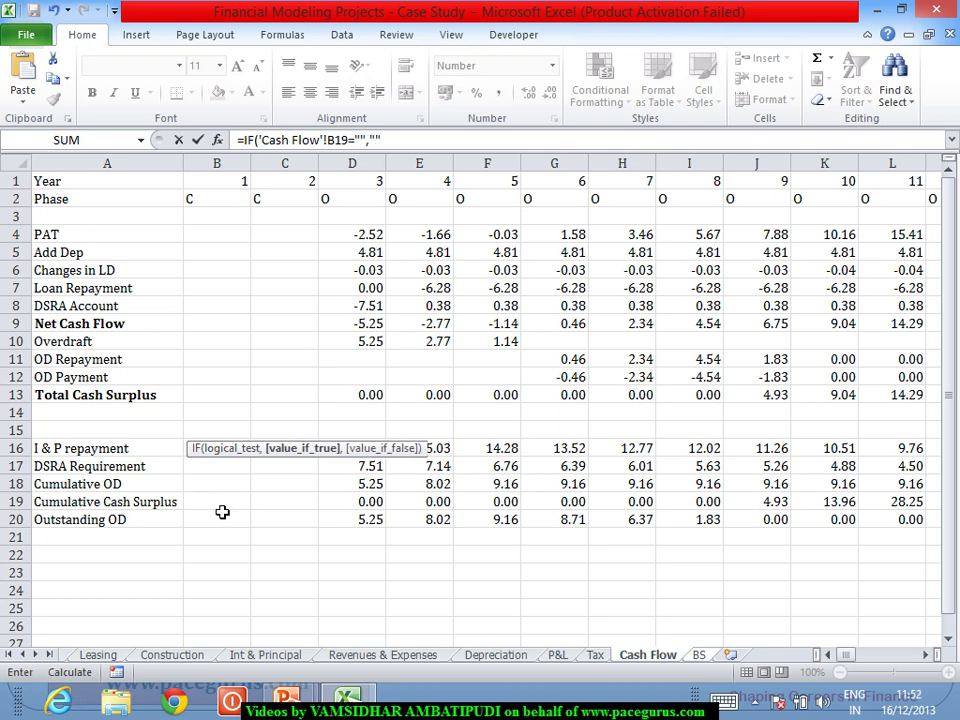
{"action": "type", "text": ","}
{"action": "left_click", "coordinate": [222, 510]}
{"action": "type", "text": ")"}
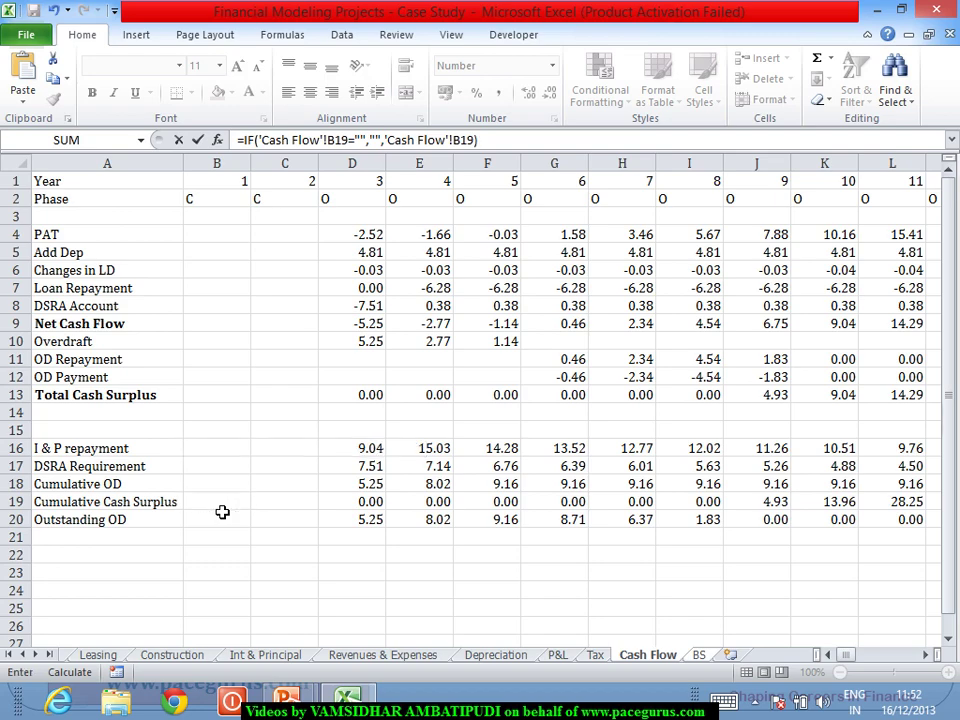
{"action": "key", "text": "Return"}
Fill the Cash formula from B15 across to AZ15 and review the row back to year 1
{"action": "left_click", "coordinate": [220, 430]}
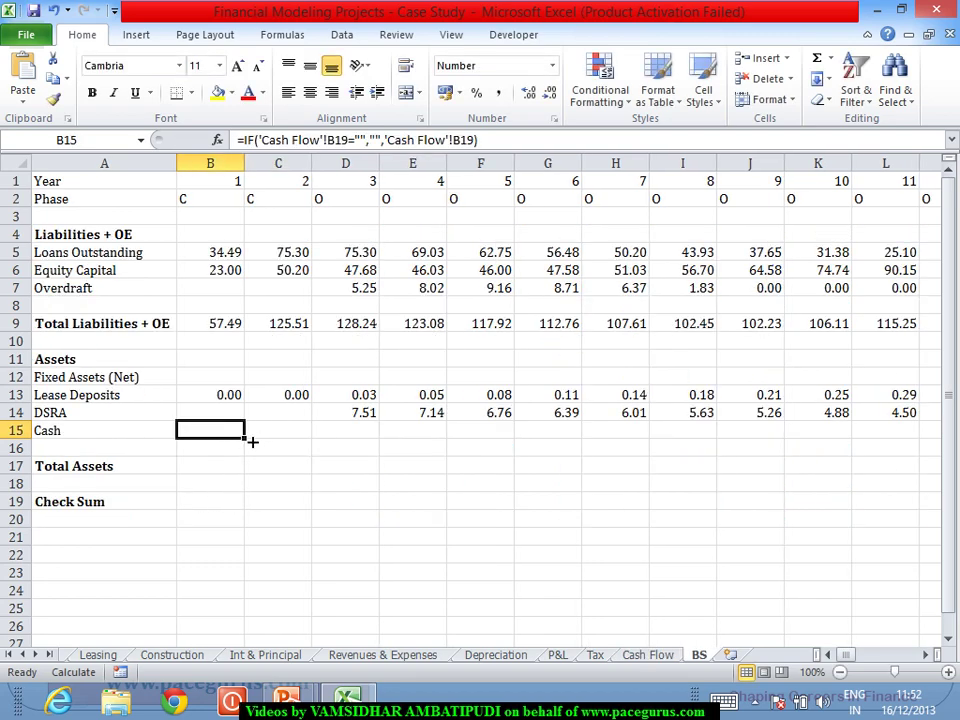
{"action": "left_click_drag", "start_coordinate": [255, 447], "coordinate": [836, 657]}
{"action": "left_click", "coordinate": [829, 655]}
{"action": "left_click", "coordinate": [829, 655]}
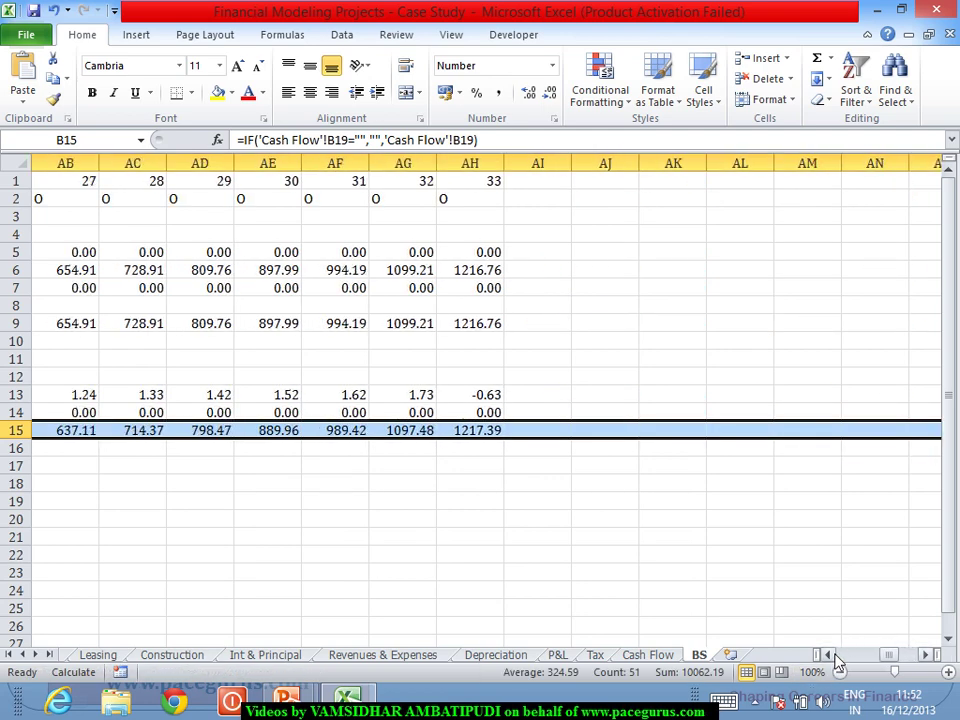
{"action": "left_click", "coordinate": [829, 655]}
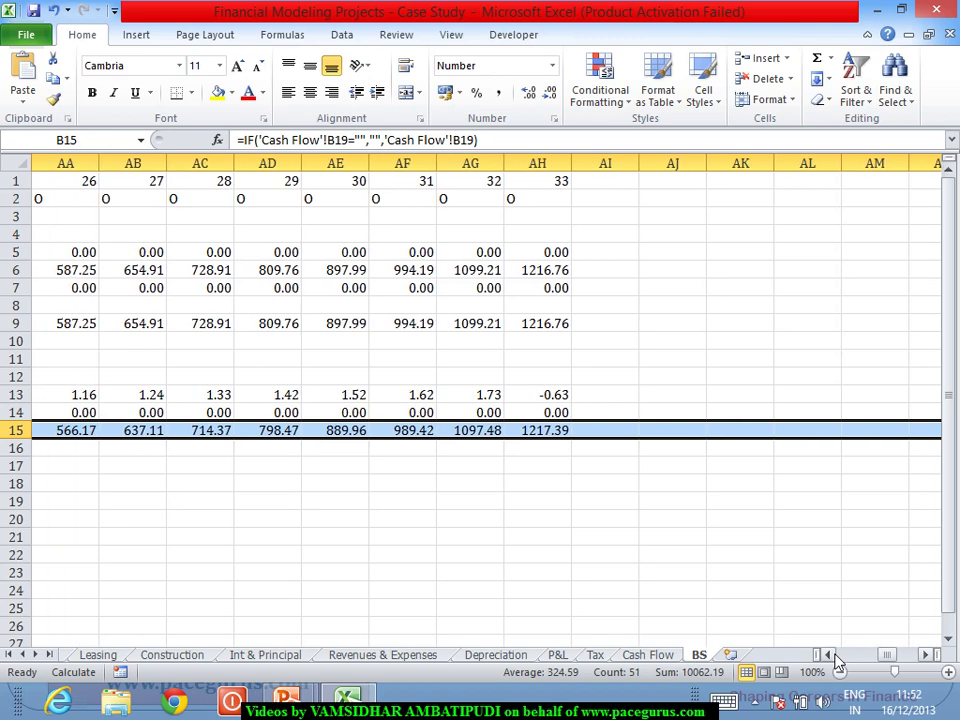
{"action": "left_click", "coordinate": [829, 655]}
{"action": "left_click", "coordinate": [829, 655]}
{"action": "left_click_drag", "start_coordinate": [836, 657], "coordinate": [836, 657]}
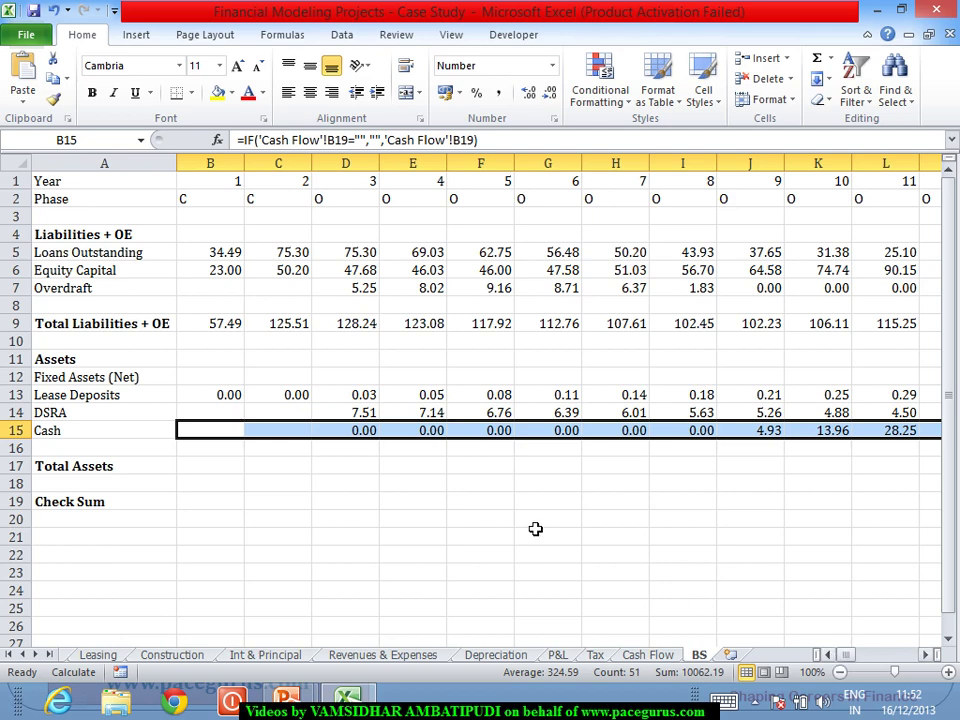
Begin the Fixed Assets (Net) formula in B12 with =IF(B2="C",SUM(B5:B6), to total loans and equity during the construction phase
{"action": "left_click", "coordinate": [209, 380]}
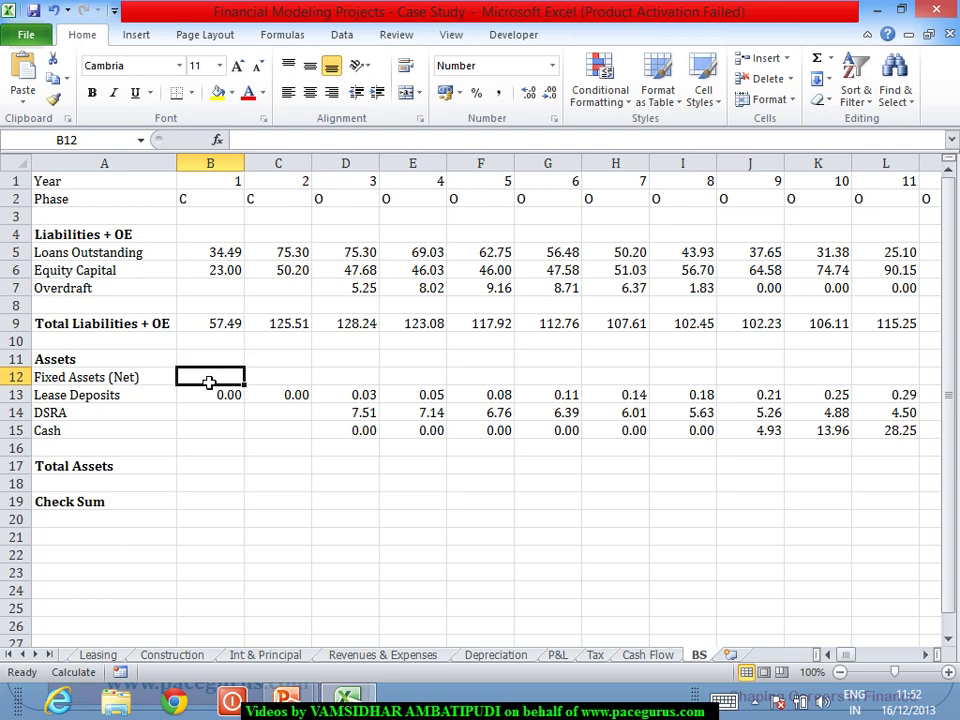
{"action": "type", "text": "=IF("}
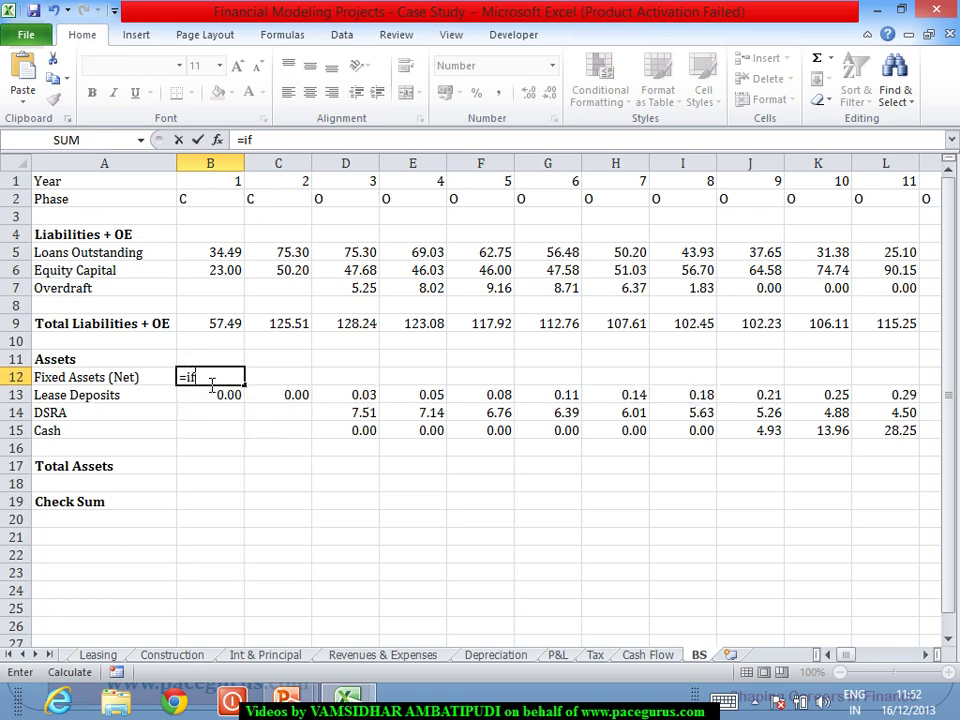
{"action": "left_click", "coordinate": [211, 205]}
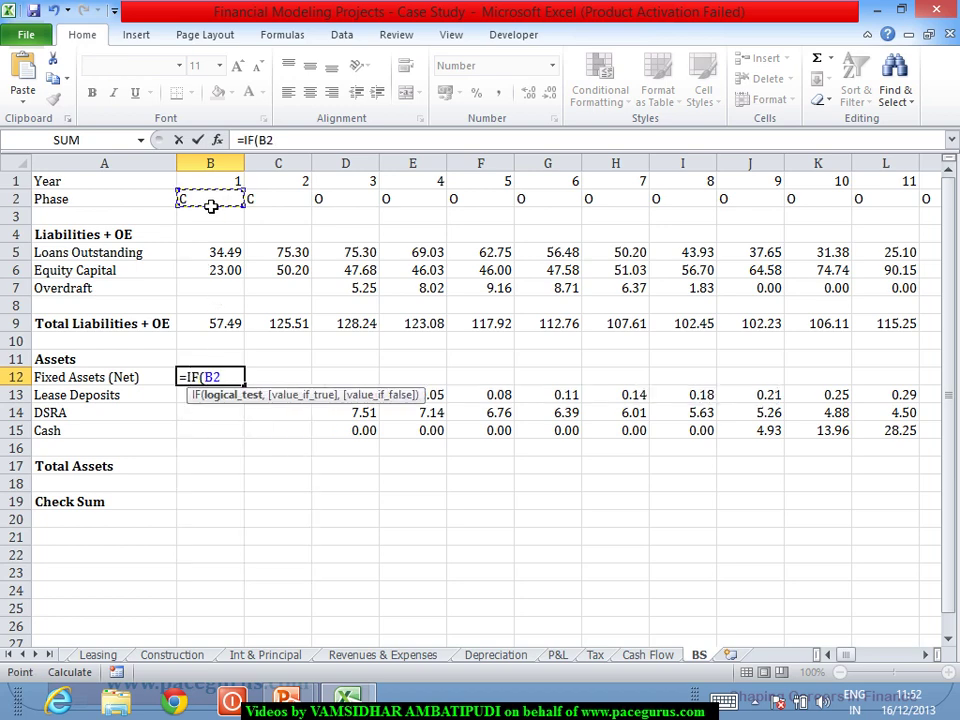
{"action": "type", "text": "=\"C\","}
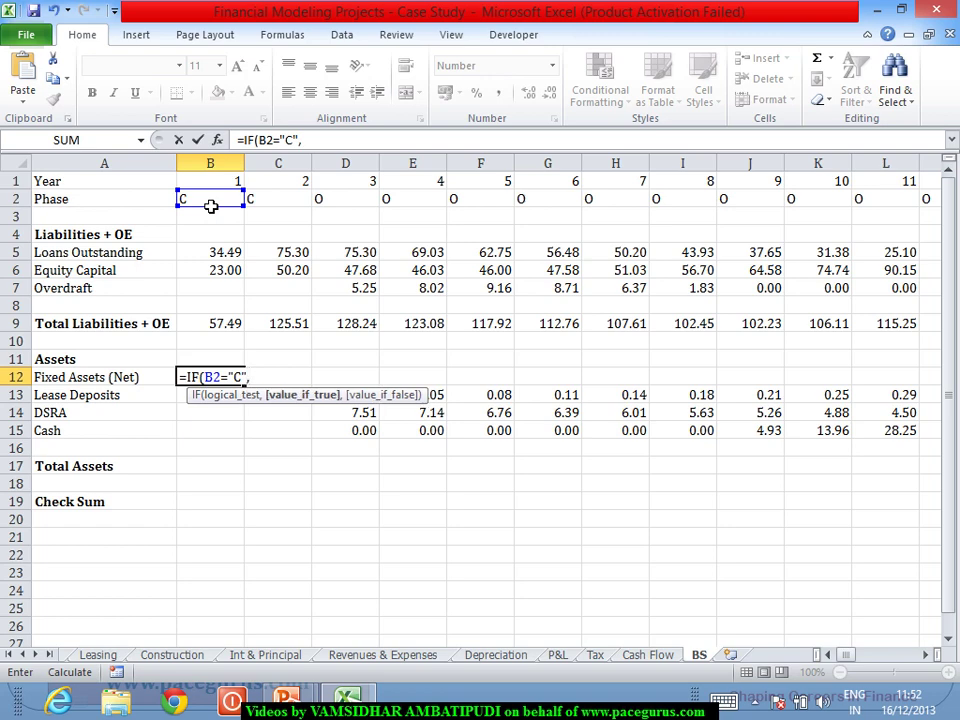
{"action": "type", "text": "Sum"}
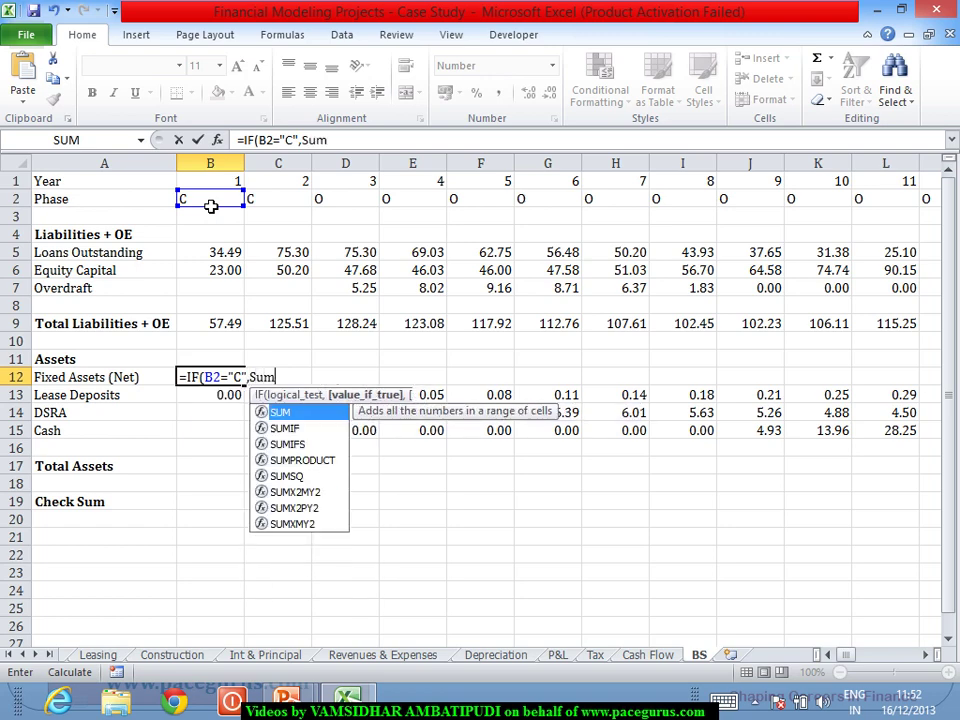
{"action": "key", "text": "Tab"}
{"action": "left_click_drag", "start_coordinate": [212, 257], "coordinate": [213, 271]}
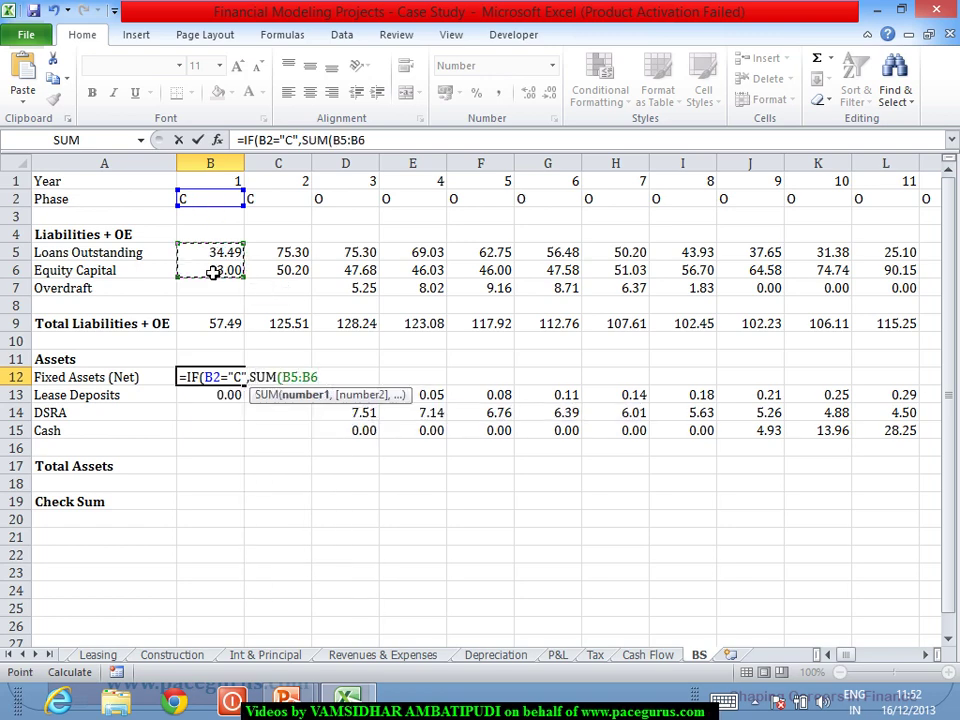
{"action": "type", "text": "),"}
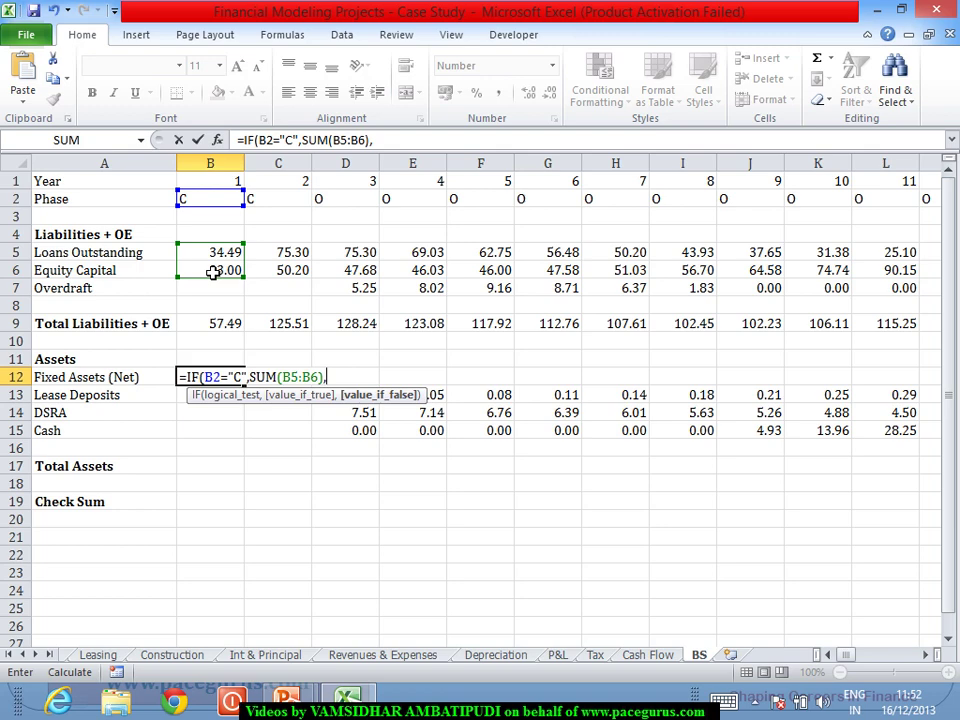
Continue the B12 formula with IF(B2="O",A12-'P&L'!B12,""), deducting P&L depreciation, and try to enter it with a further "" argument
{"action": "type", "text": "if"}
{"action": "key", "text": "Tab"}
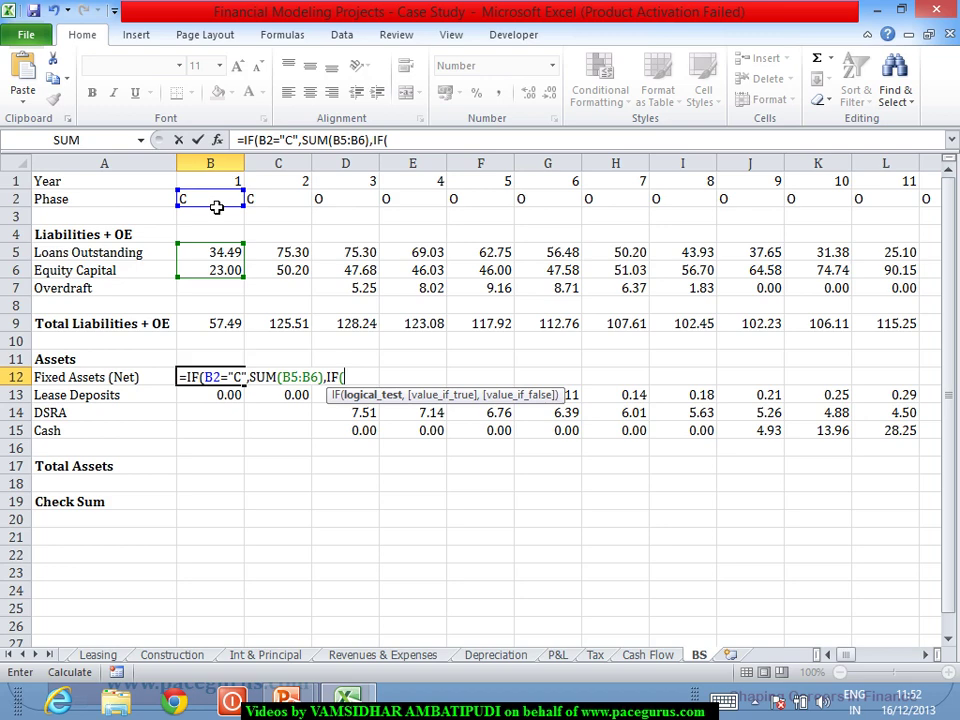
{"action": "left_click", "coordinate": [216, 207]}
{"action": "type", "text": "=\"O\","}
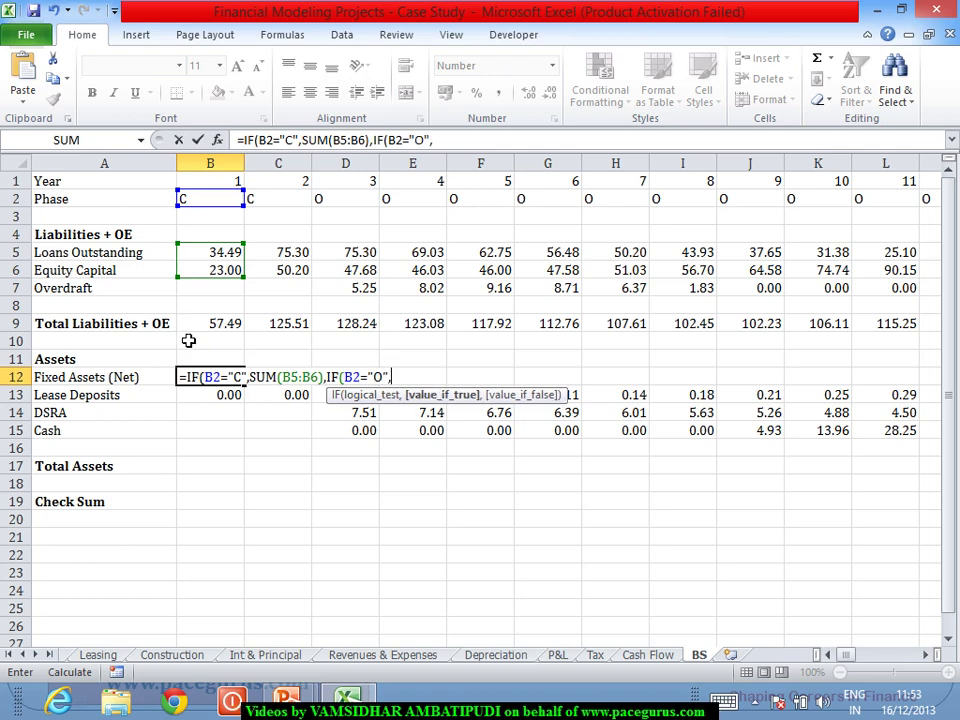
{"action": "left_click", "coordinate": [141, 381]}
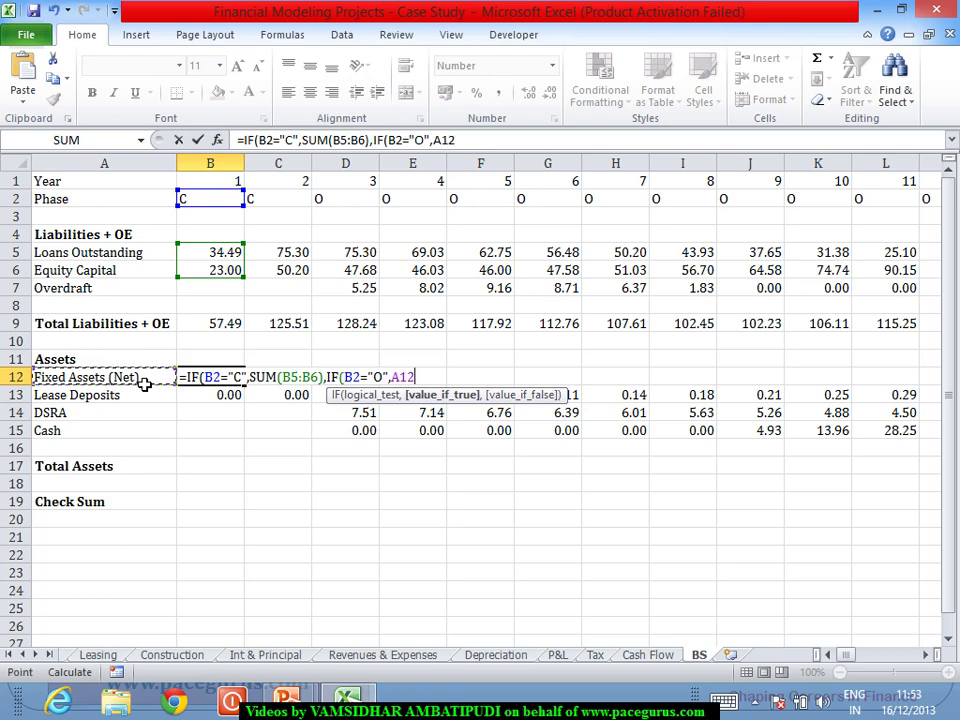
{"action": "type", "text": "-"}
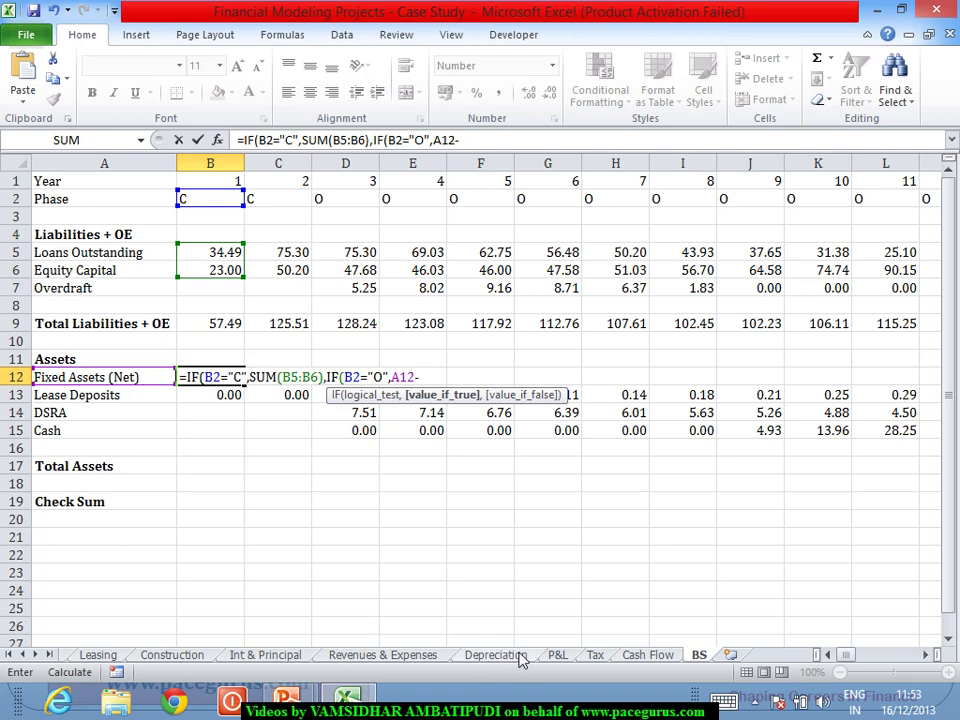
{"action": "left_click", "coordinate": [557, 655]}
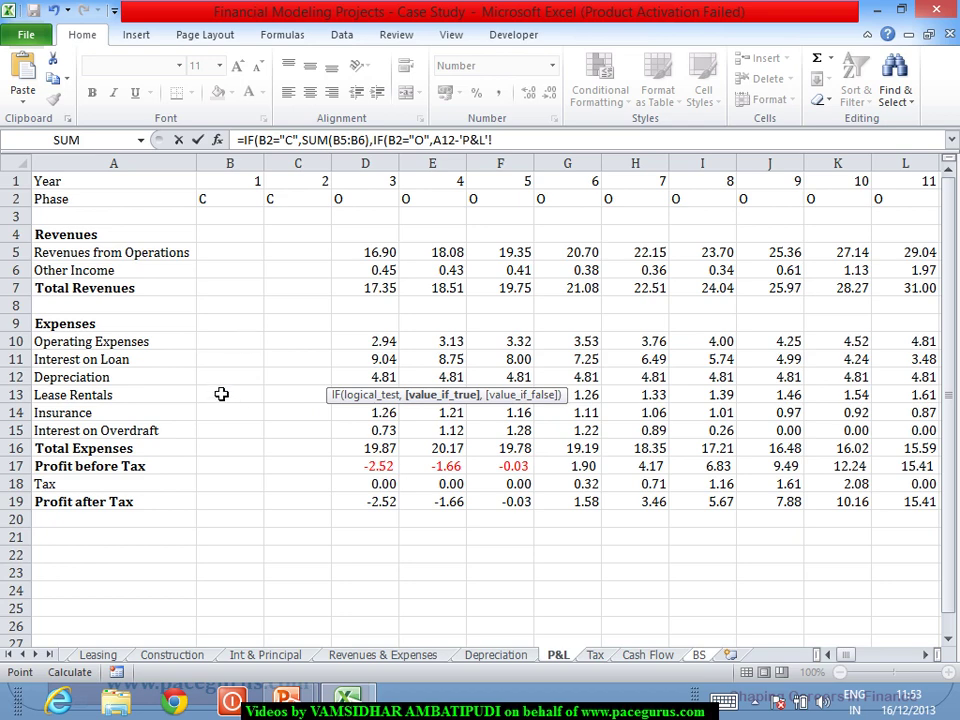
{"action": "left_click", "coordinate": [226, 379]}
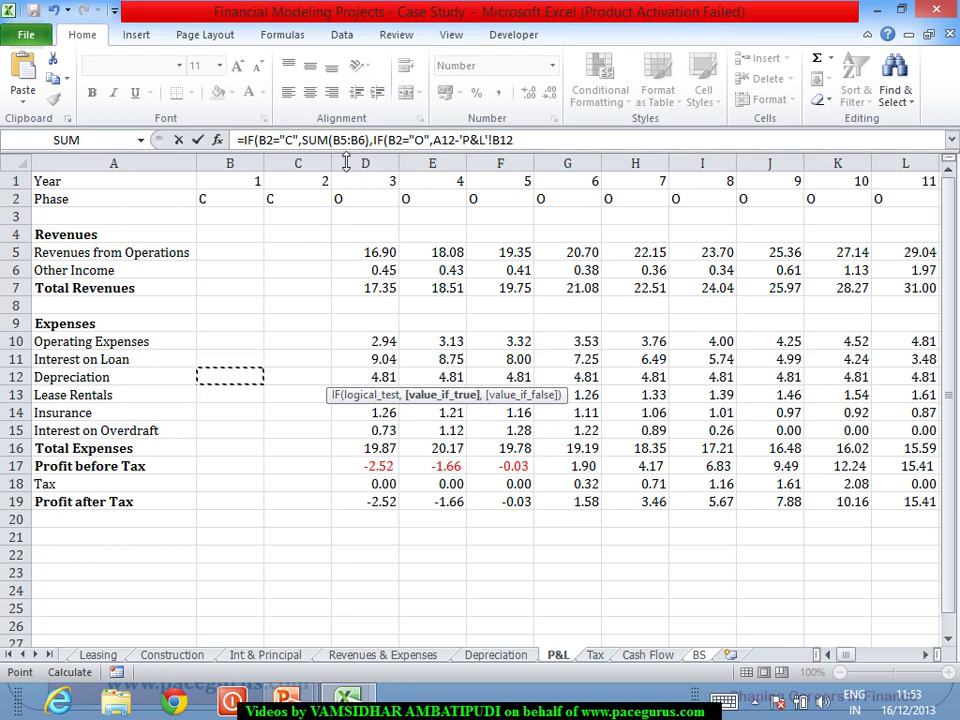
{"action": "type", "text": ","}
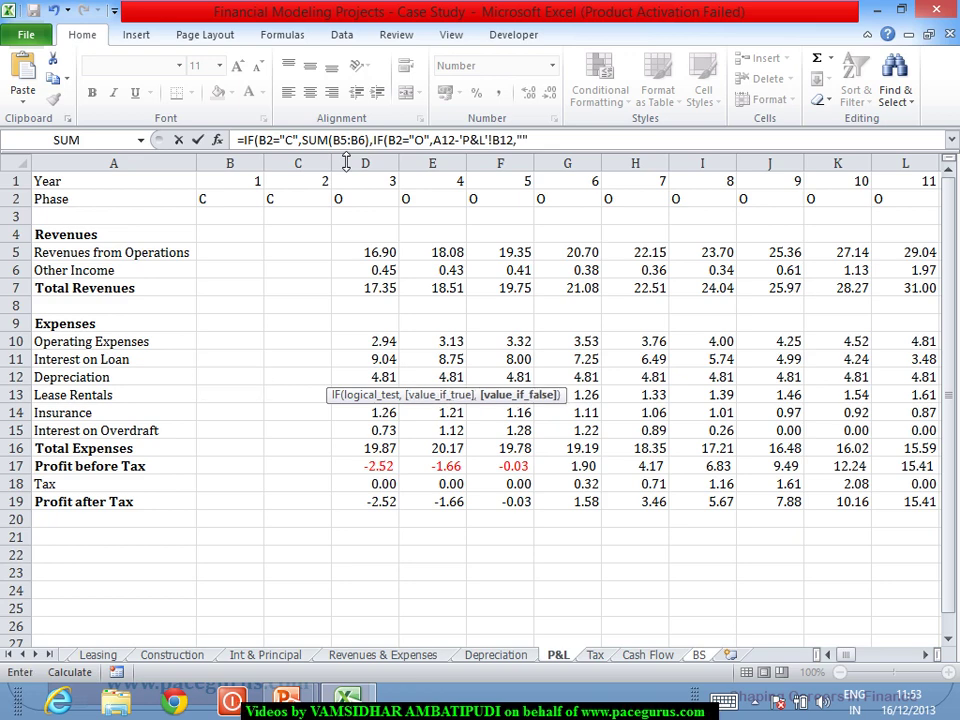
{"action": "type", "text": "\"\")"}
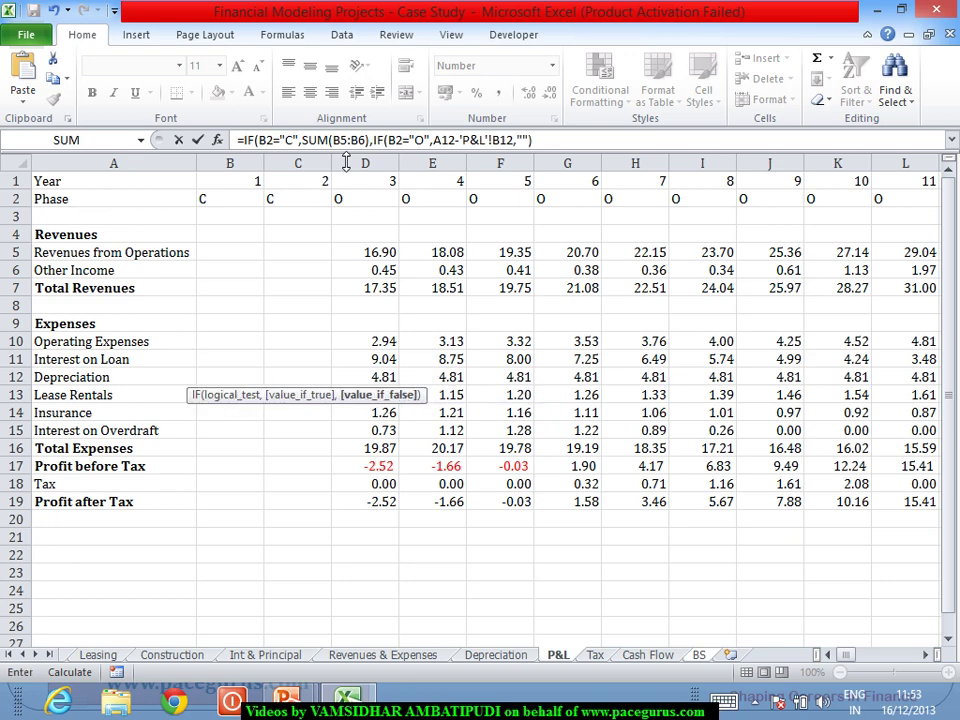
{"action": "type", "text": ","}
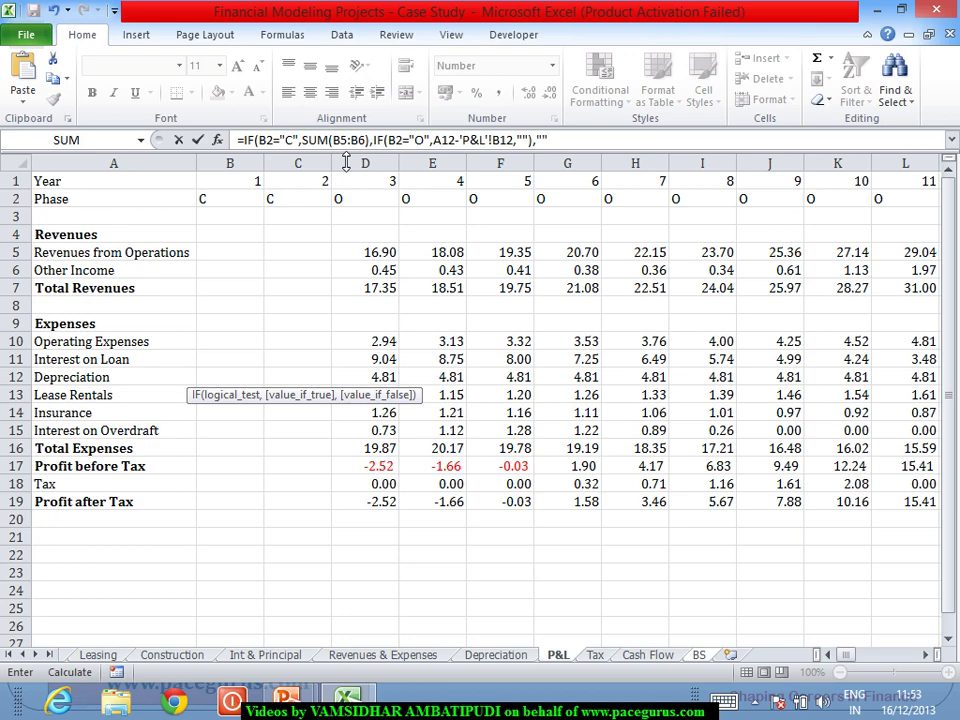
{"action": "type", "text": "\"\")"}
{"action": "key", "text": "Return"}
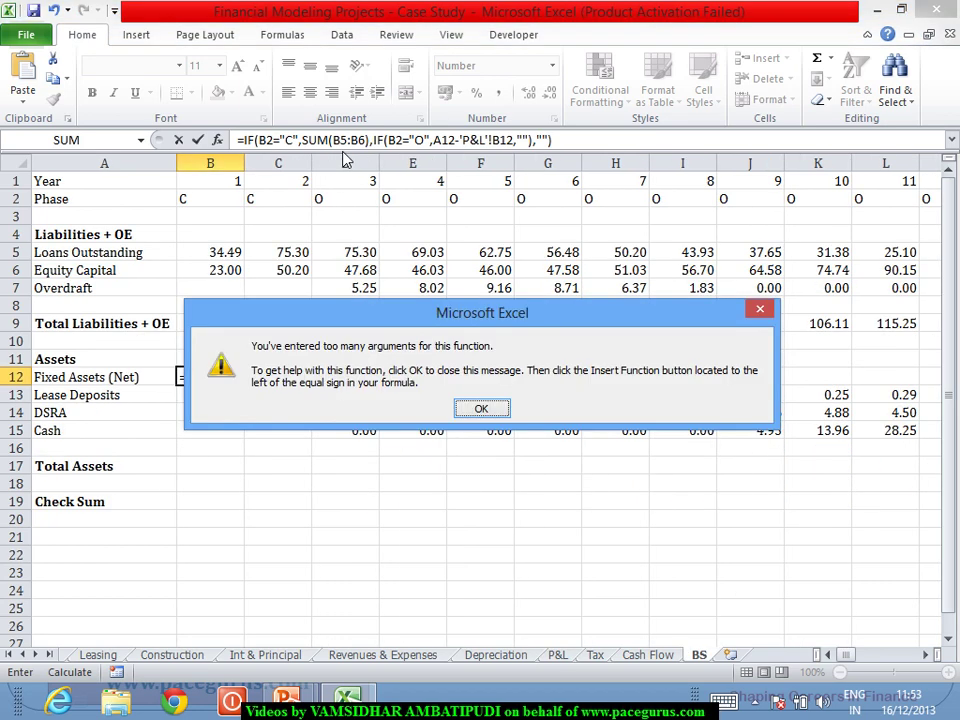
{"action": "key", "text": "Return"}
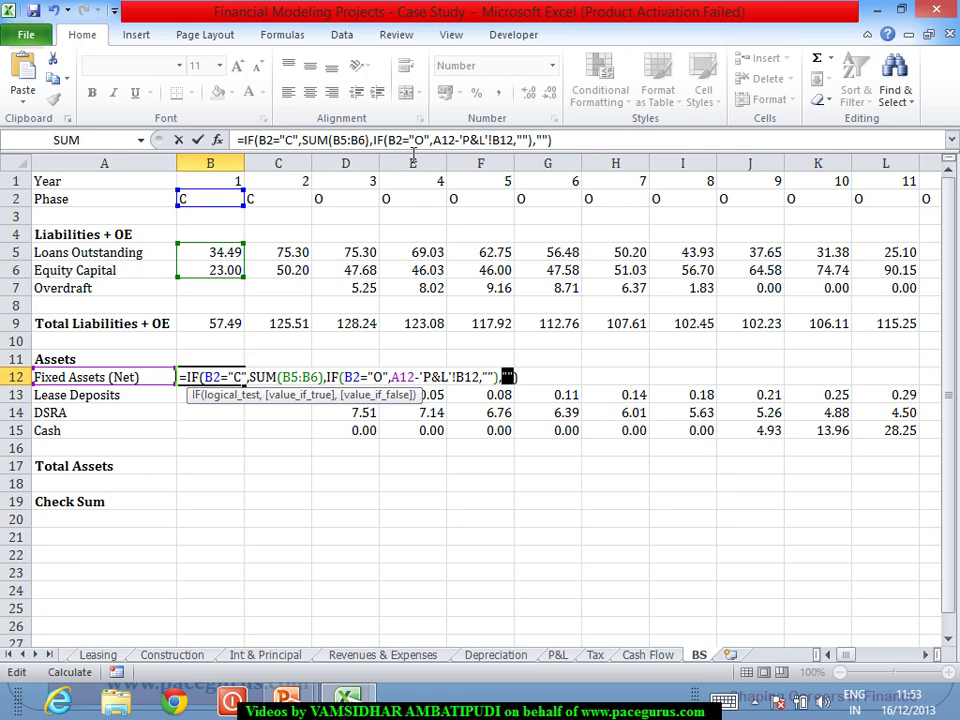
Remove the surplus "" argument and enter =IF(B2="C",SUM(B5:B6),IF(B2="O",A12-'P&L'!B12,"")) in B12
{"action": "left_click_drag", "start_coordinate": [533, 140], "coordinate": [570, 148]}
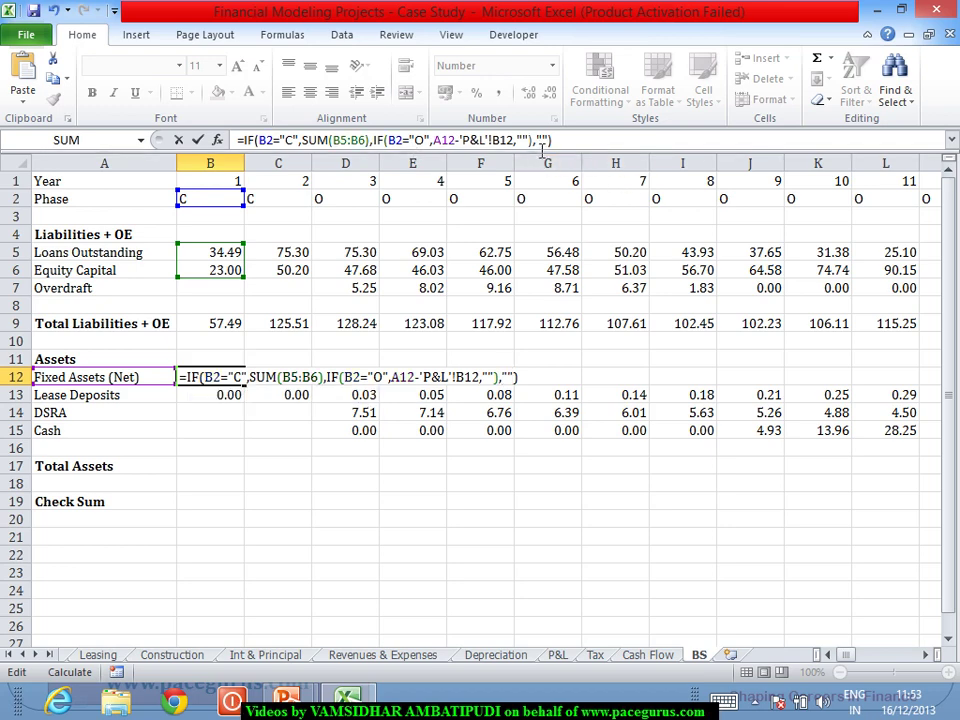
{"action": "left_click", "coordinate": [570, 148]}
{"action": "key", "text": "Return"}
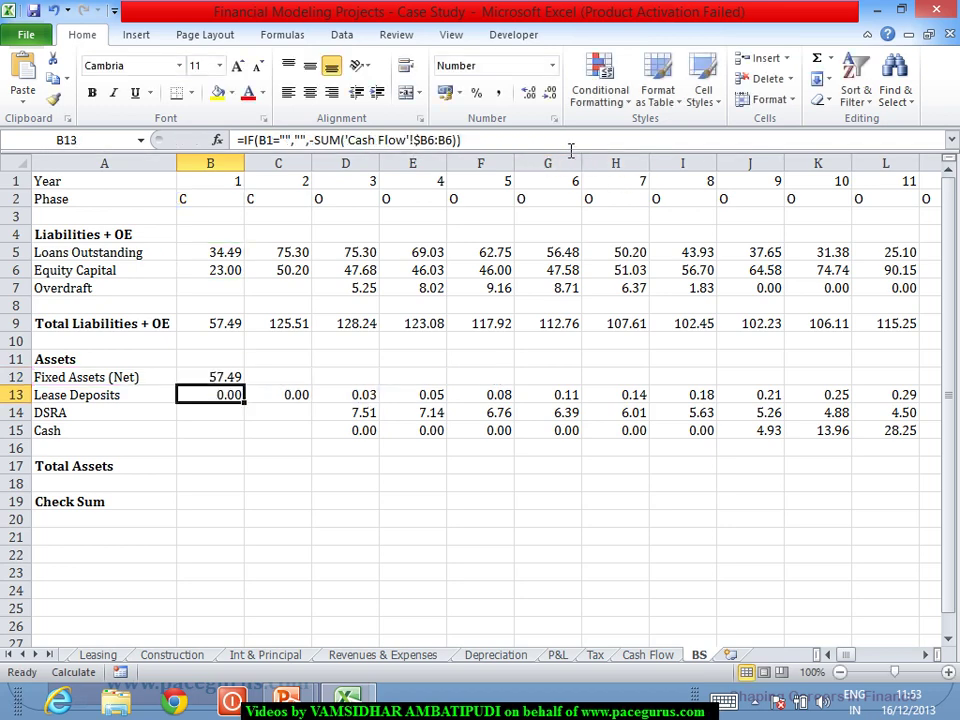
Fill the Fixed Assets (Net) formula from B12 across to AZ12 and return to year 1
{"action": "left_click", "coordinate": [210, 361]}
{"action": "left_click", "coordinate": [216, 380]}
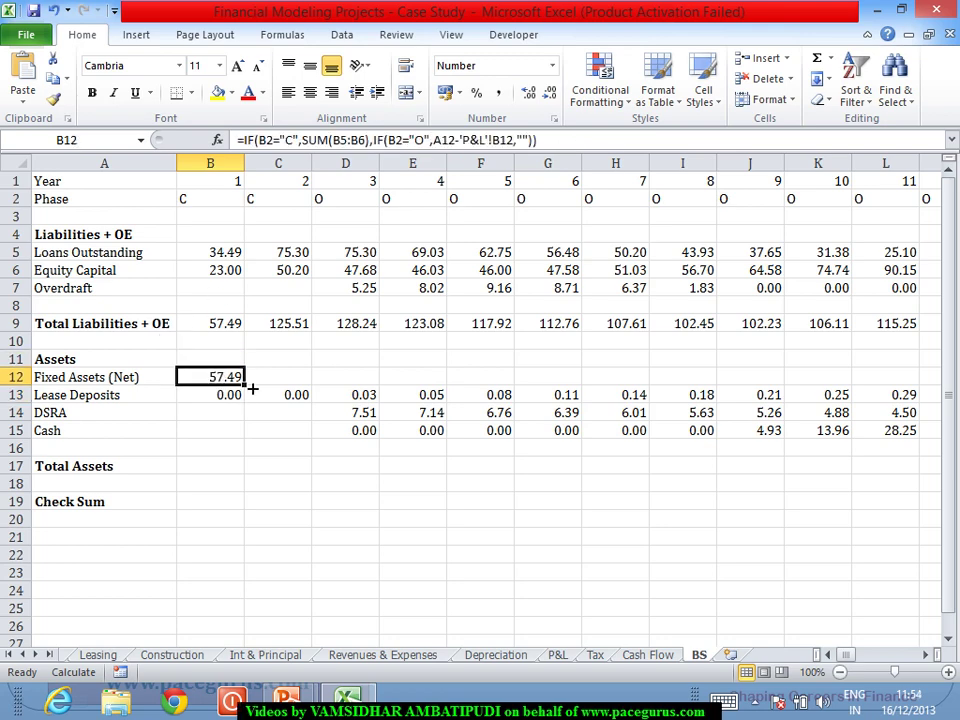
{"action": "left_click_drag", "start_coordinate": [262, 406], "coordinate": [849, 630]}
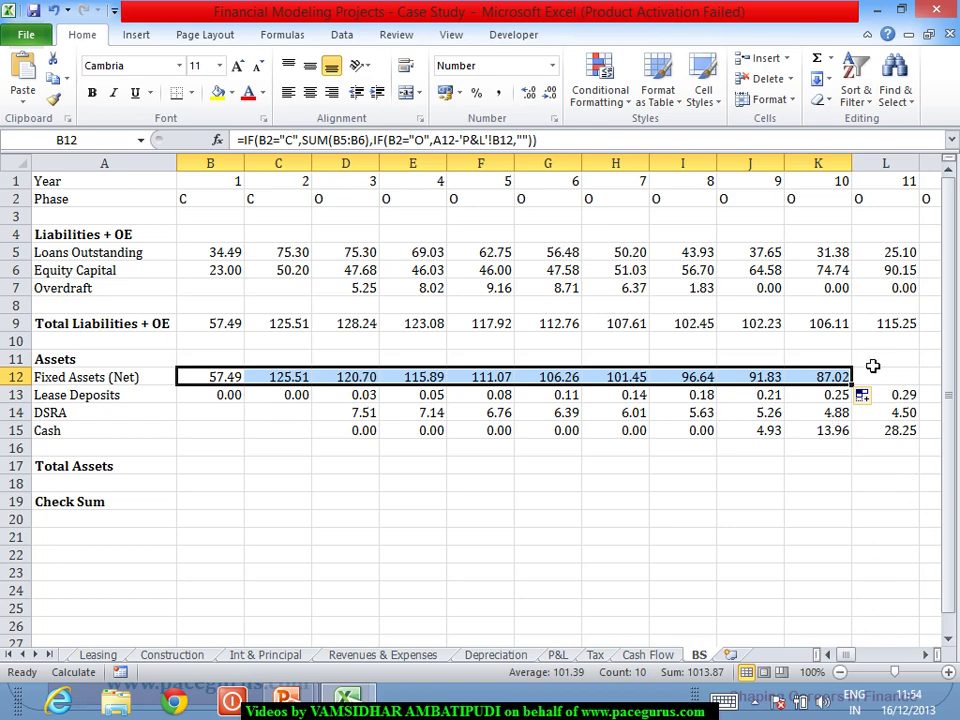
{"action": "left_click_drag", "start_coordinate": [857, 392], "coordinate": [871, 451]}
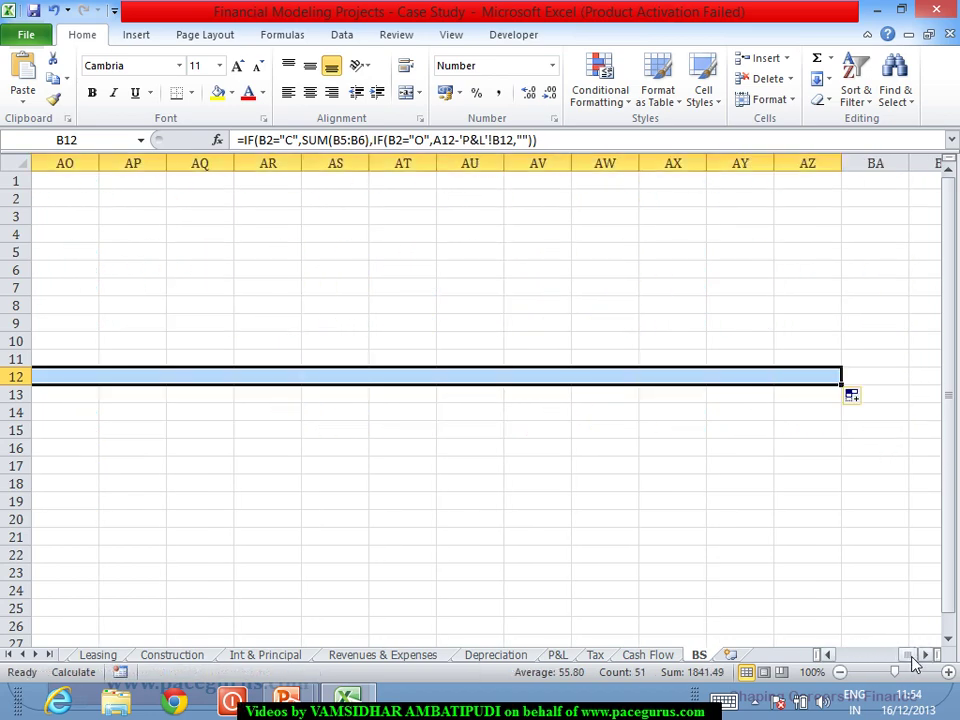
{"action": "left_click_drag", "start_coordinate": [906, 656], "coordinate": [840, 688]}
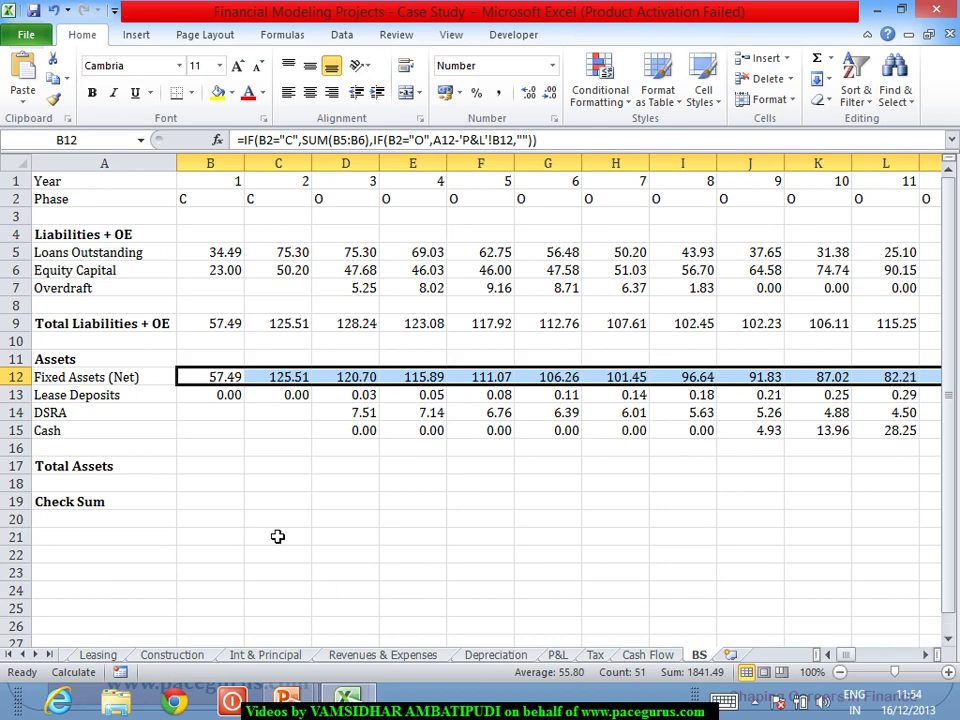
Enter =IF(B1="","",SUM(B12:B15)) in B17 of the BS sheet to calculate Total Assets, accepting the closing-parenthesis correction
{"action": "left_click", "coordinate": [207, 470]}
{"action": "type", "text": "="}
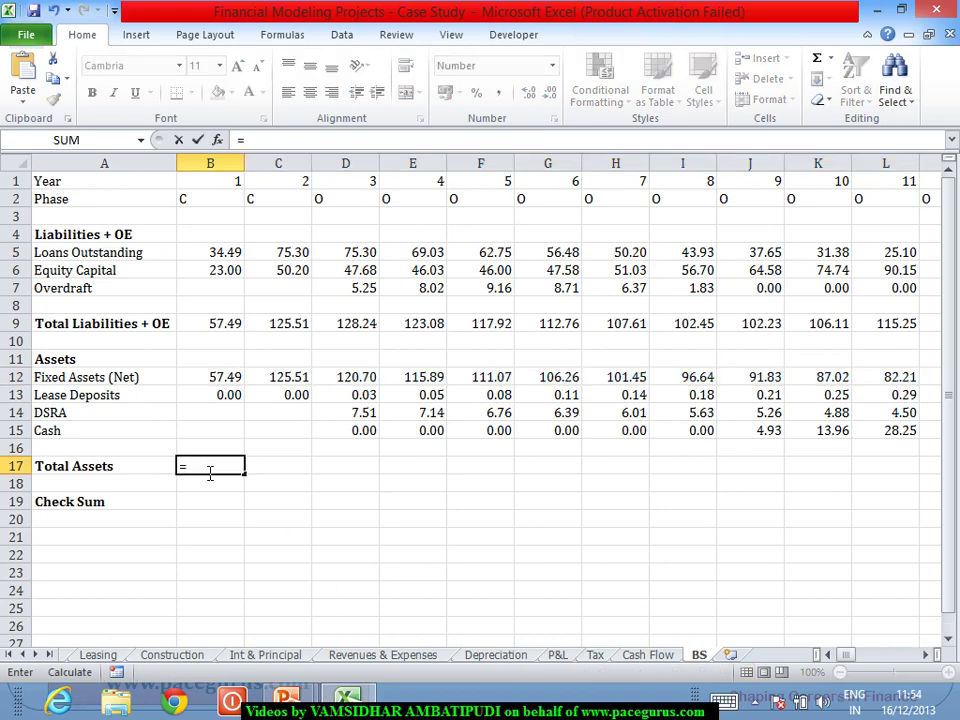
{"action": "type", "text": "IF("}
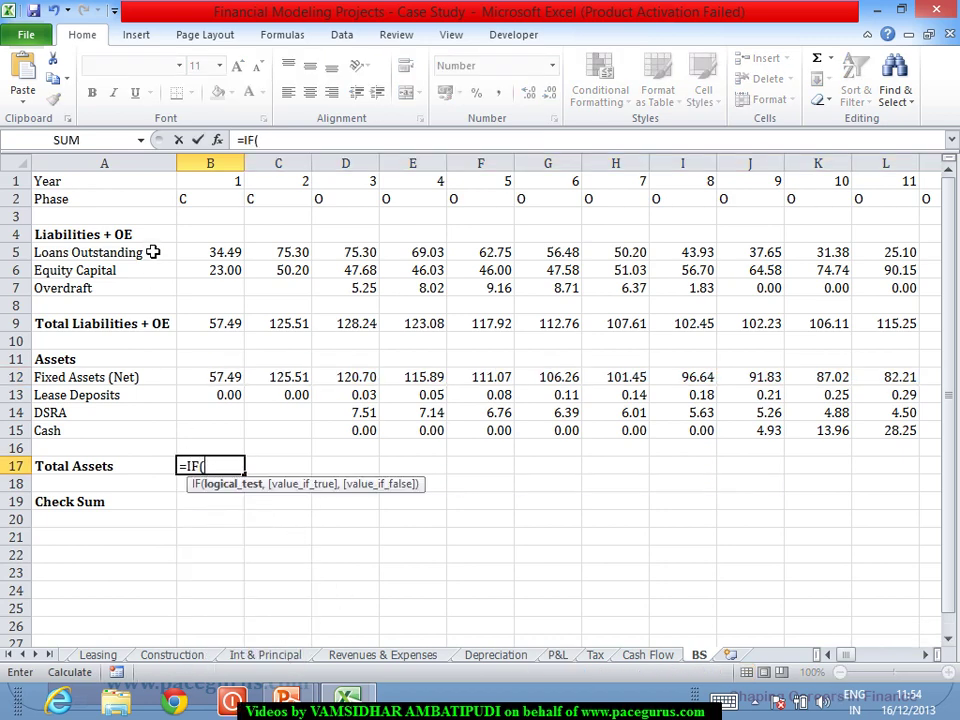
{"action": "left_click", "coordinate": [215, 189]}
{"action": "type", "text": "="}
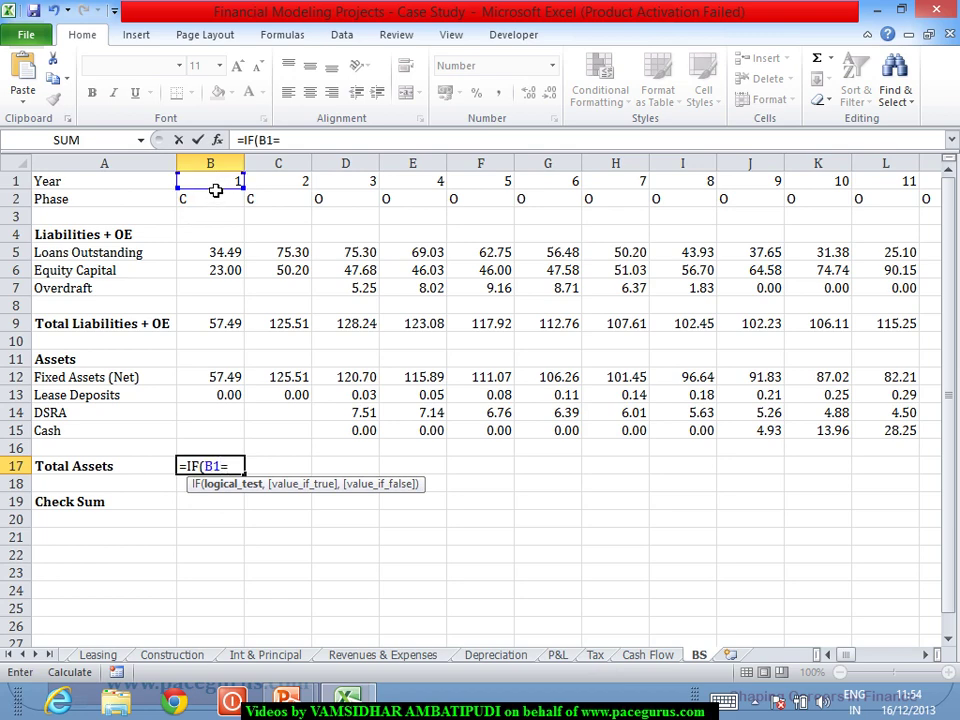
{"action": "type", "text": "\"\","}
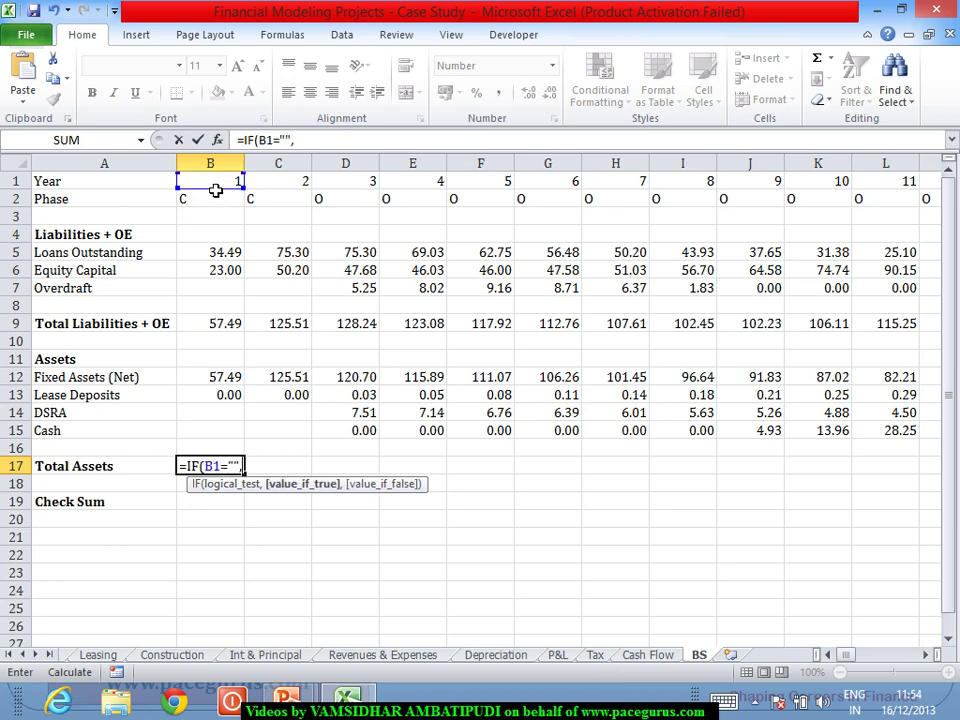
{"action": "type", "text": "\"\",Su"}
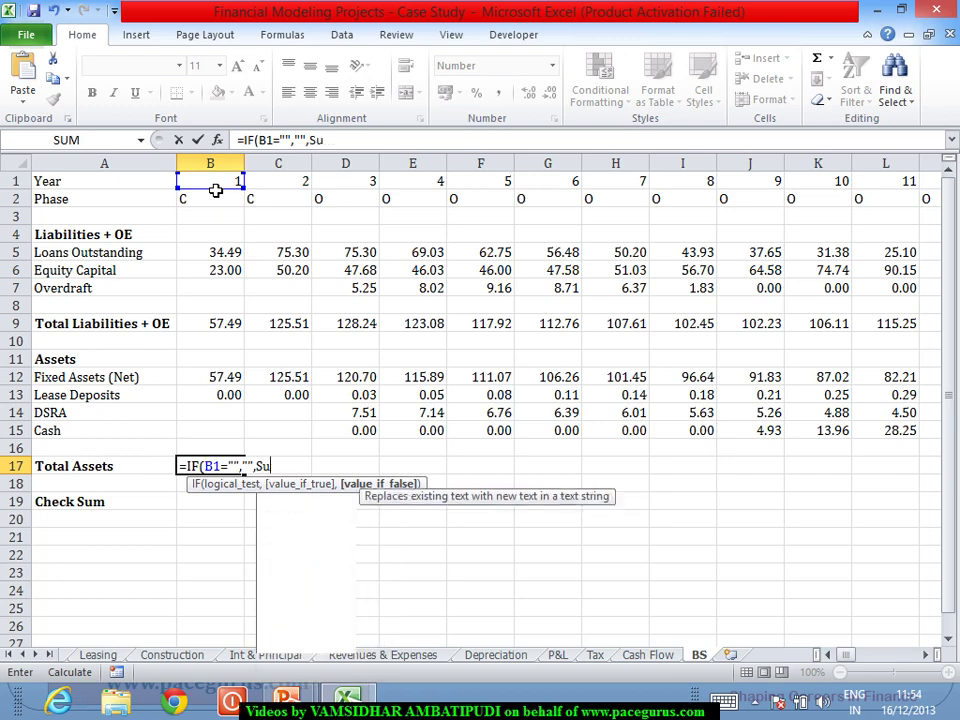
{"action": "type", "text": "m"}
{"action": "key", "text": "Tab"}
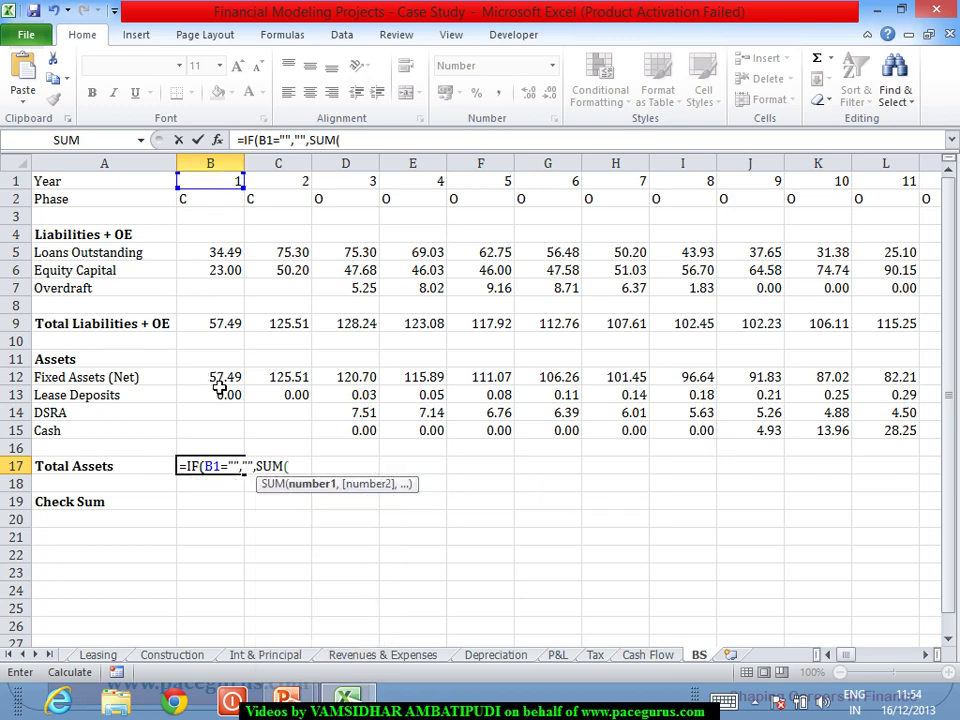
{"action": "left_click_drag", "start_coordinate": [219, 385], "coordinate": [221, 443]}
{"action": "type", "text": ")"}
{"action": "key", "text": "Return"}
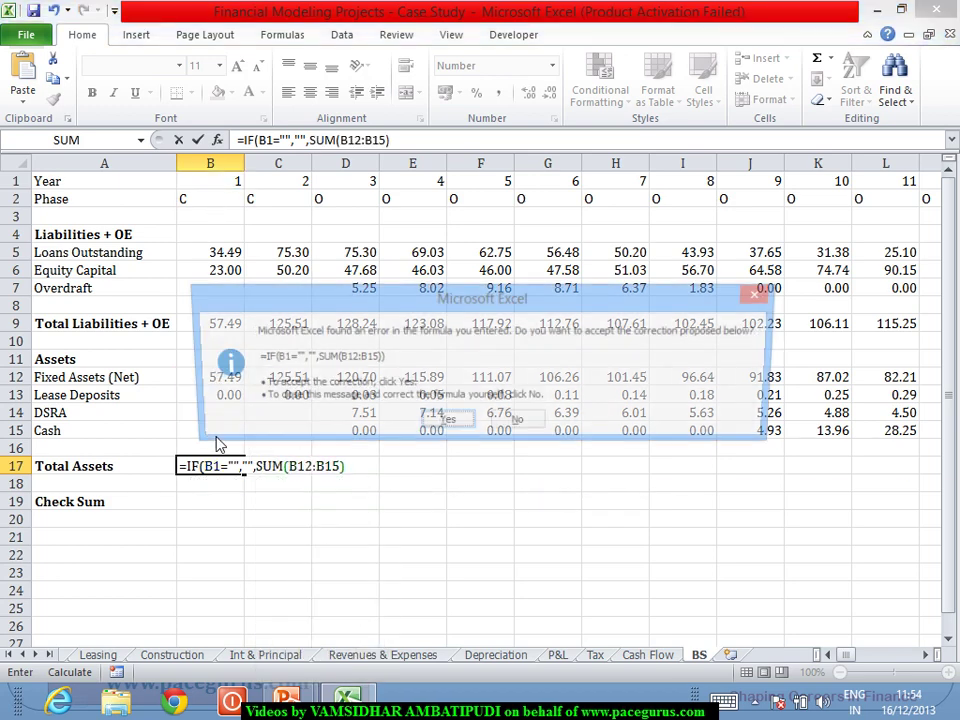
{"action": "key", "text": "Return"}
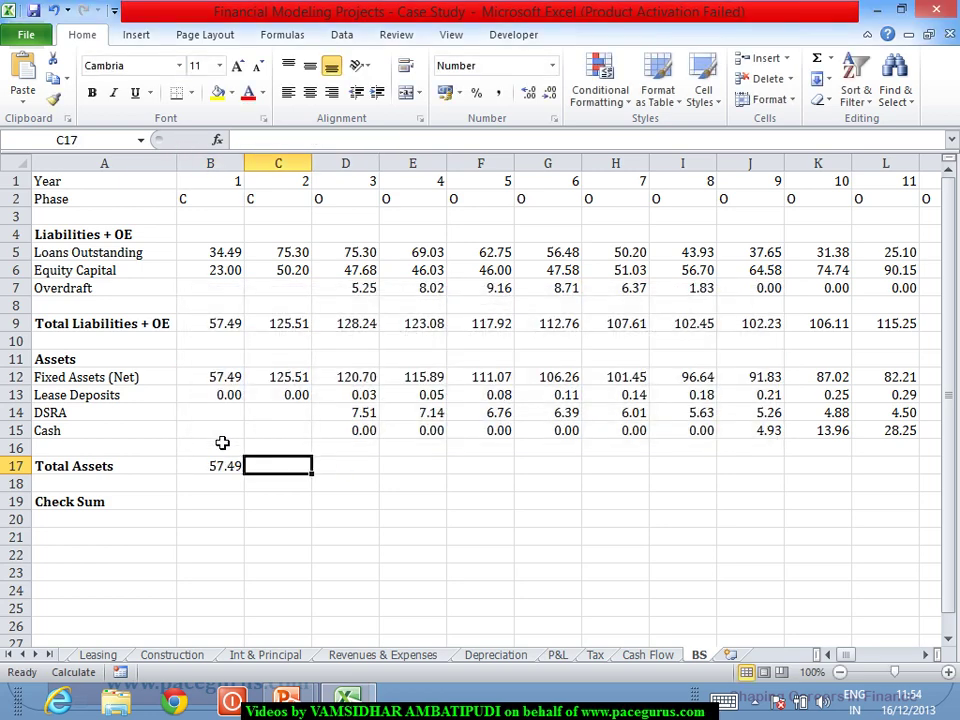
Fill the Total Assets formula from B17 across to AZ17
{"action": "left_click", "coordinate": [215, 466]}
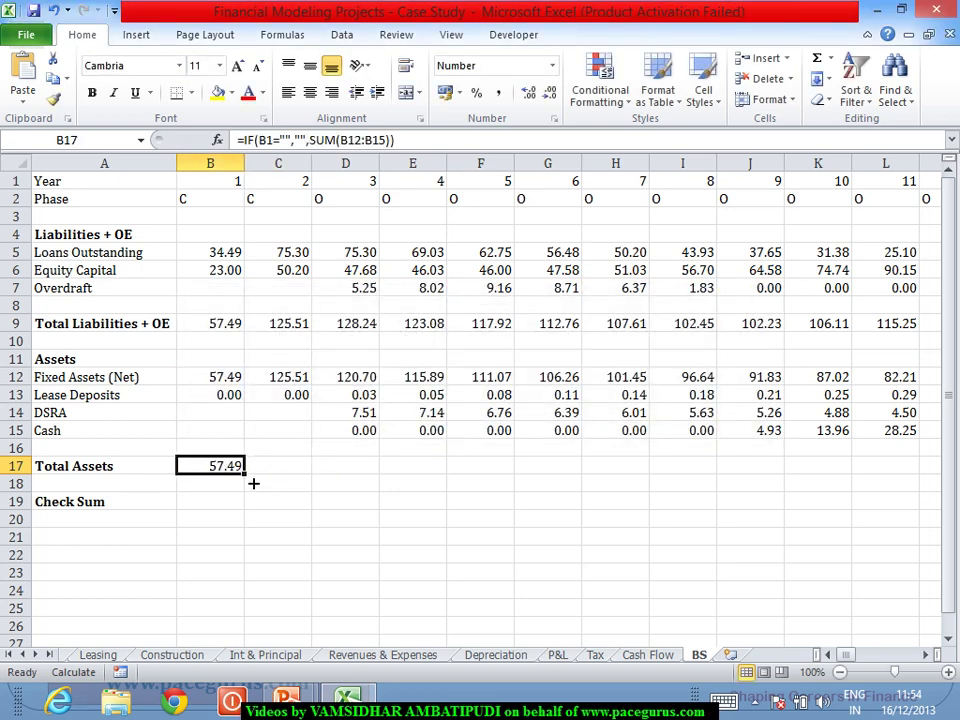
{"action": "left_click_drag", "start_coordinate": [253, 483], "coordinate": [895, 470]}
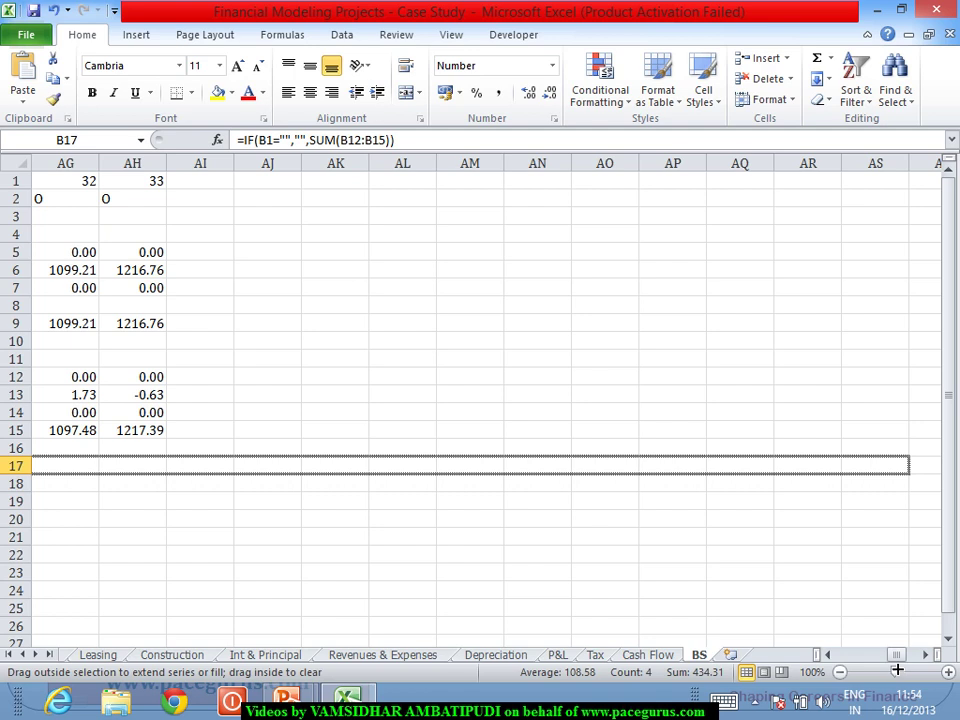
{"action": "left_click_drag", "start_coordinate": [897, 670], "coordinate": [844, 608]}
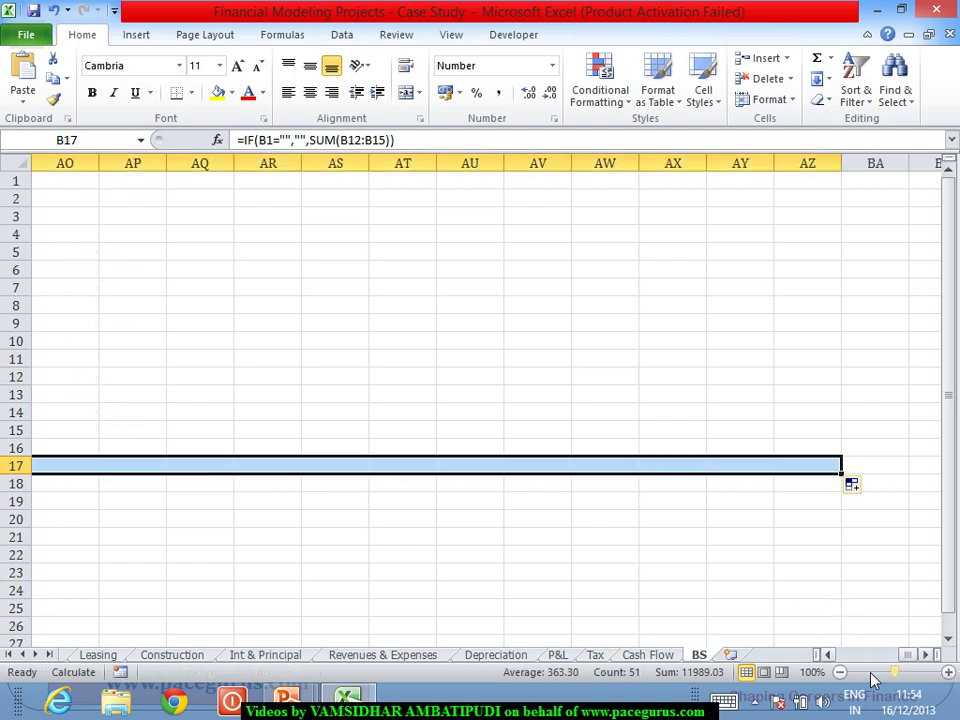
Enter =IF(B1="","",B9-B17) in B19 of the BS sheet to compute the Check Sum for year 1
{"action": "left_click", "coordinate": [829, 655]}
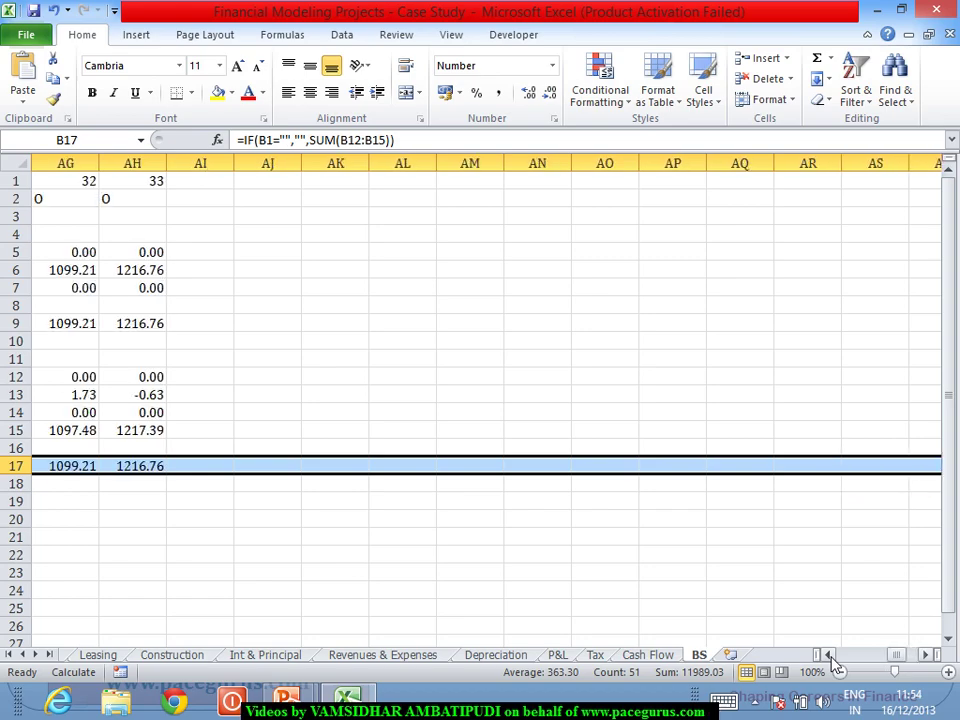
{"action": "left_click", "coordinate": [829, 655]}
{"action": "left_click", "coordinate": [829, 655]}
{"action": "left_click", "coordinate": [829, 655]}
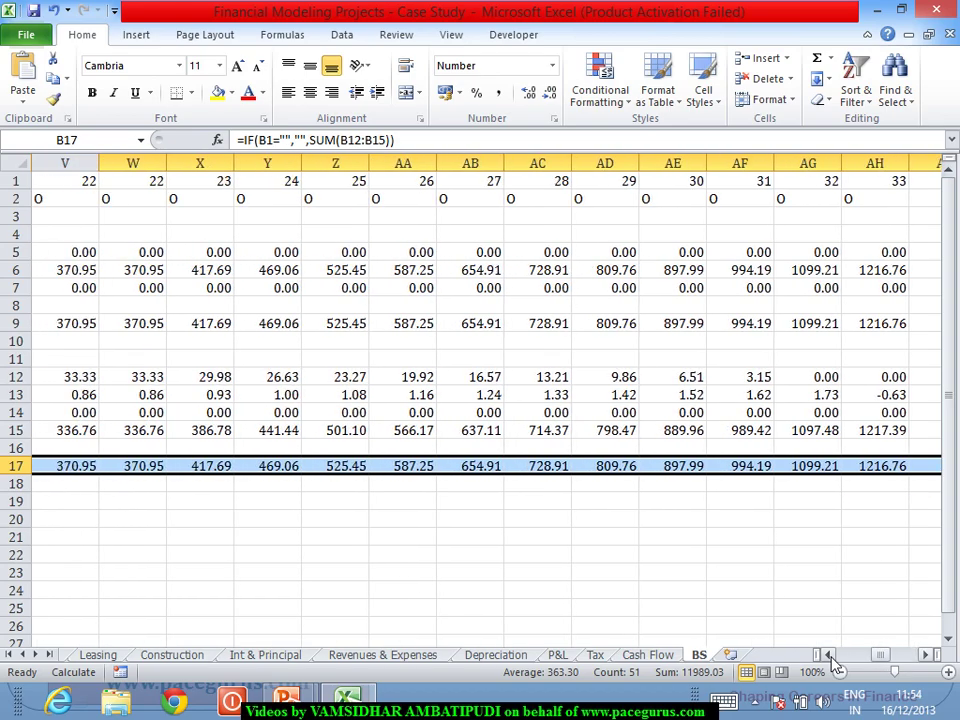
{"action": "left_click", "coordinate": [829, 655]}
{"action": "left_click", "coordinate": [829, 655]}
{"action": "left_click", "coordinate": [829, 655]}
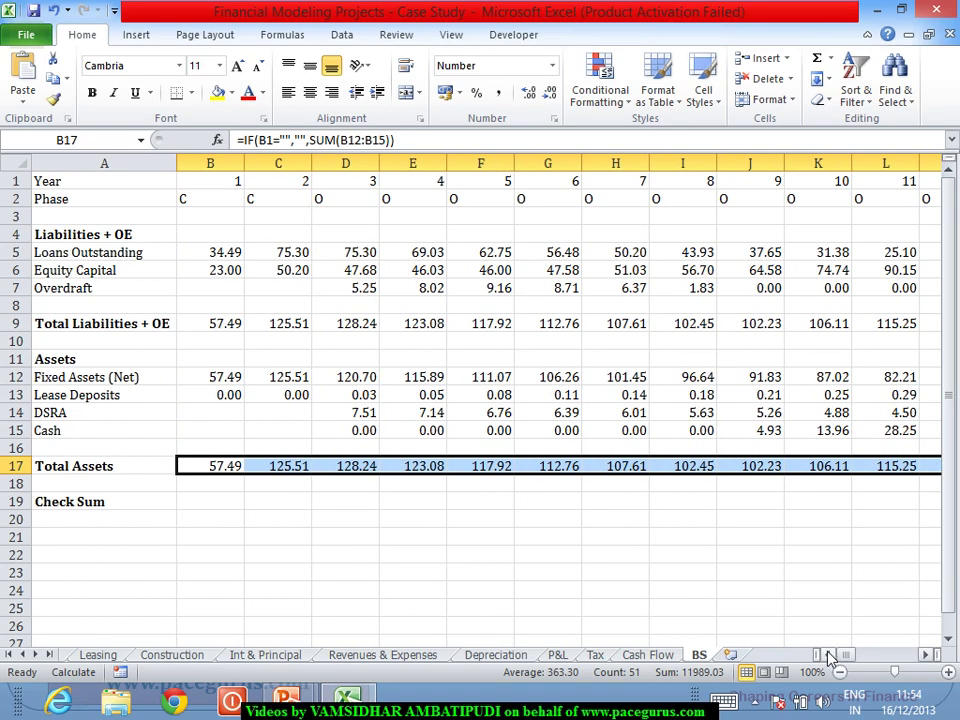
{"action": "left_click", "coordinate": [208, 502]}
{"action": "type", "text": "="}
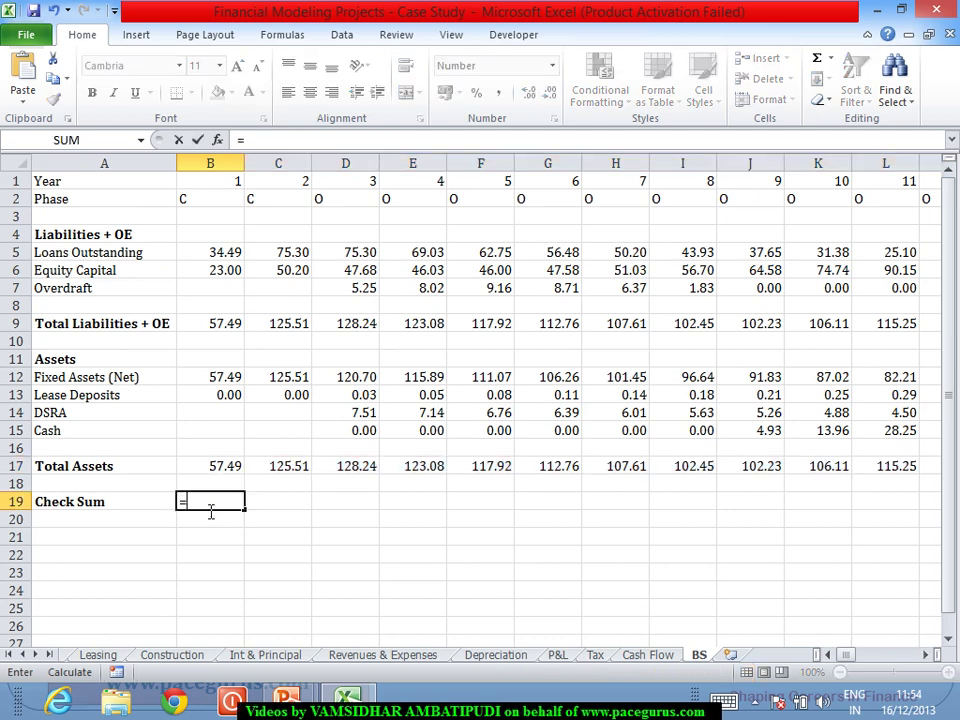
{"action": "type", "text": "if"}
{"action": "key", "text": "Tab"}
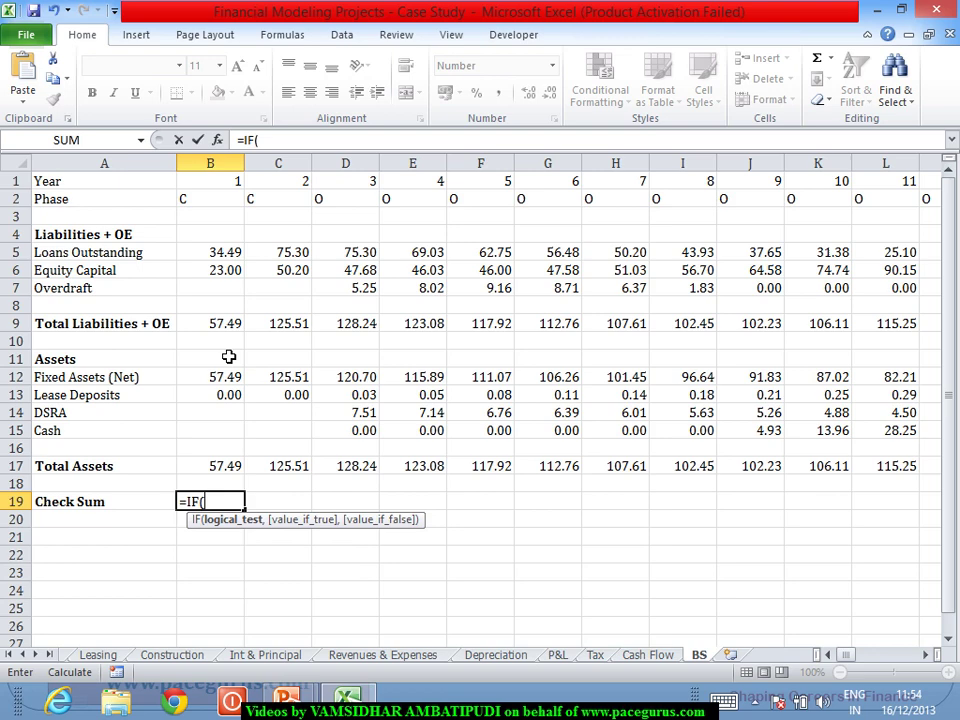
{"action": "left_click", "coordinate": [214, 187]}
{"action": "type", "text": "=\"\",\""}
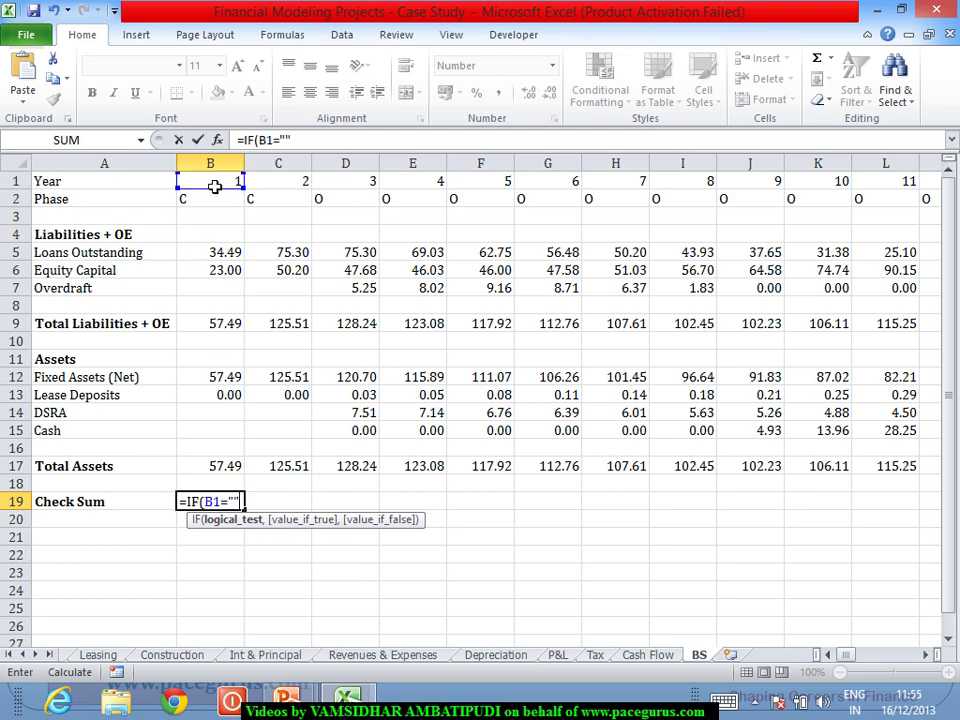
{"action": "type", "text": "\","}
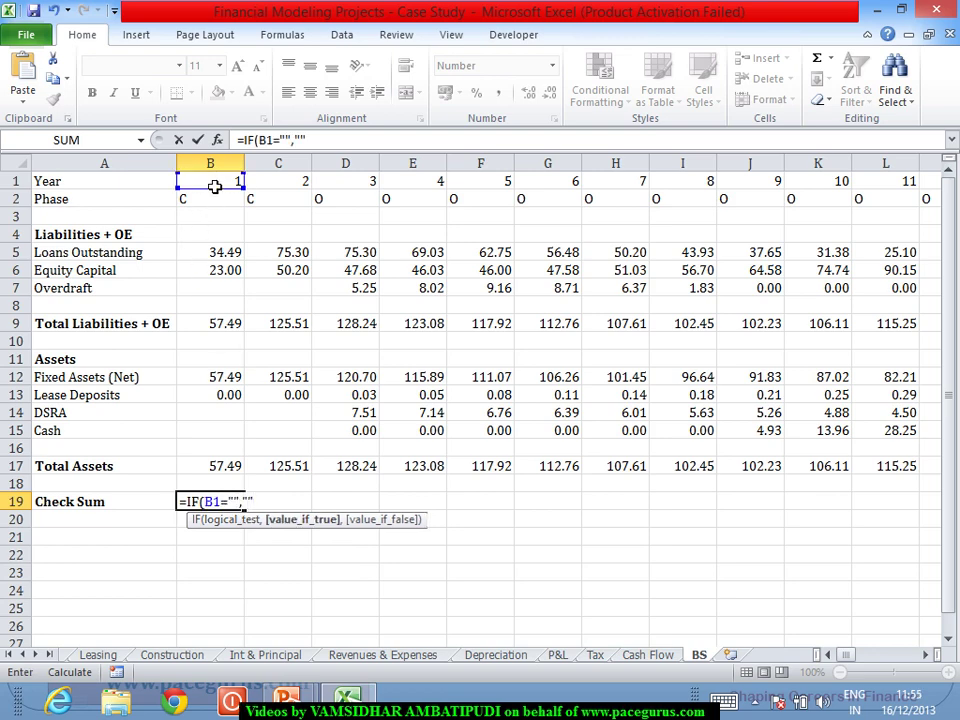
{"action": "left_click", "coordinate": [208, 328]}
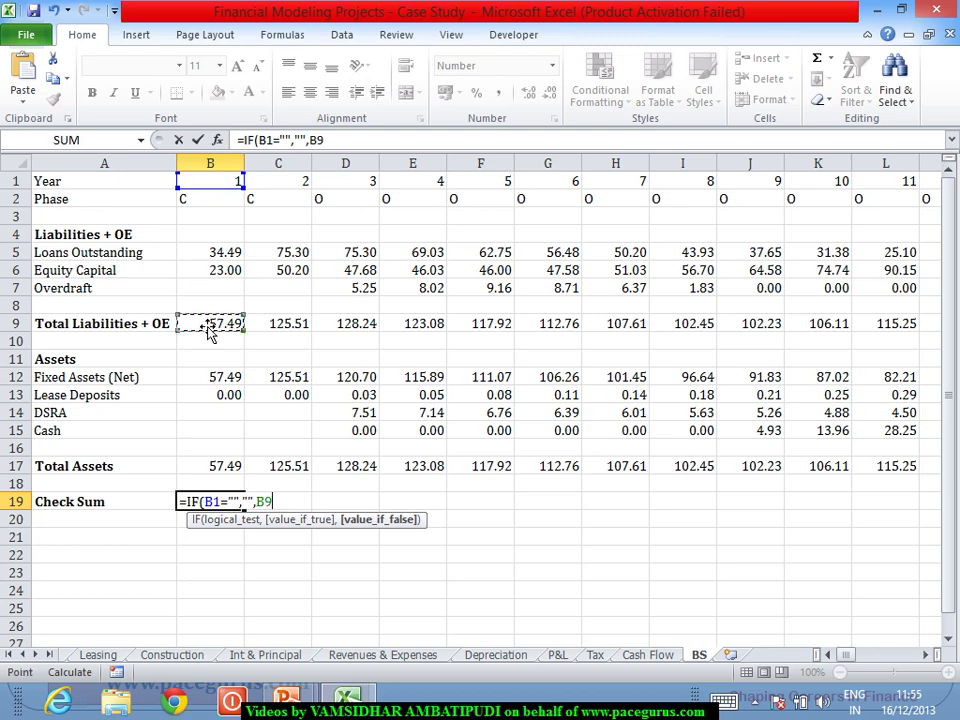
{"action": "type", "text": "-"}
{"action": "left_click", "coordinate": [215, 466]}
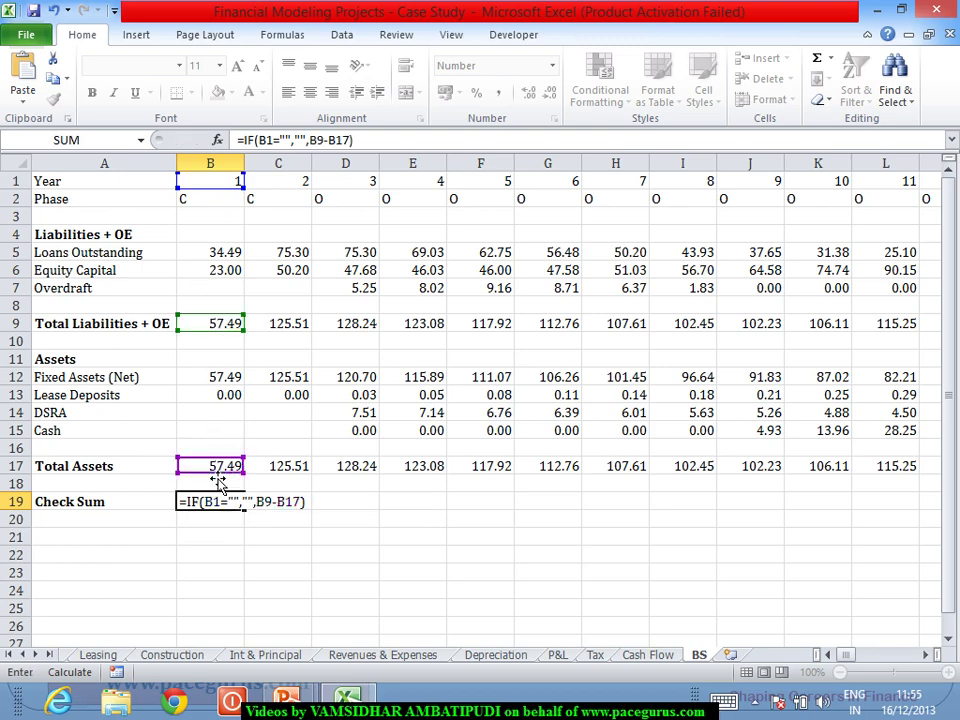
{"action": "key", "text": "Tab"}
Fill the Check Sum formula from B19 across to AZ19 and return to year 1
{"action": "left_click", "coordinate": [210, 497]}
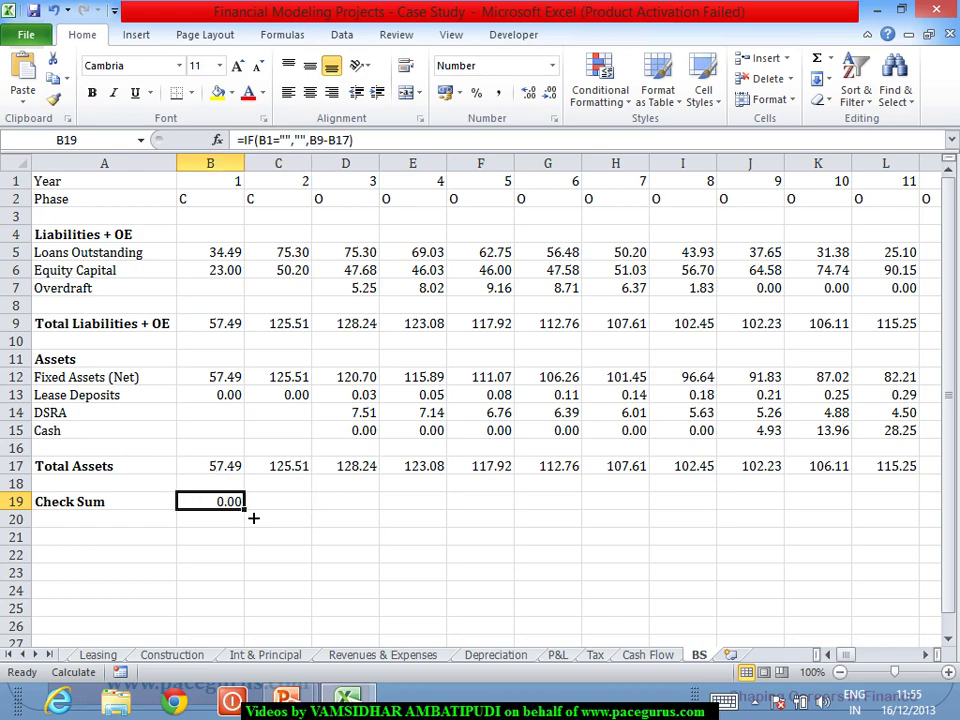
{"action": "left_click_drag", "start_coordinate": [253, 516], "coordinate": [866, 690]}
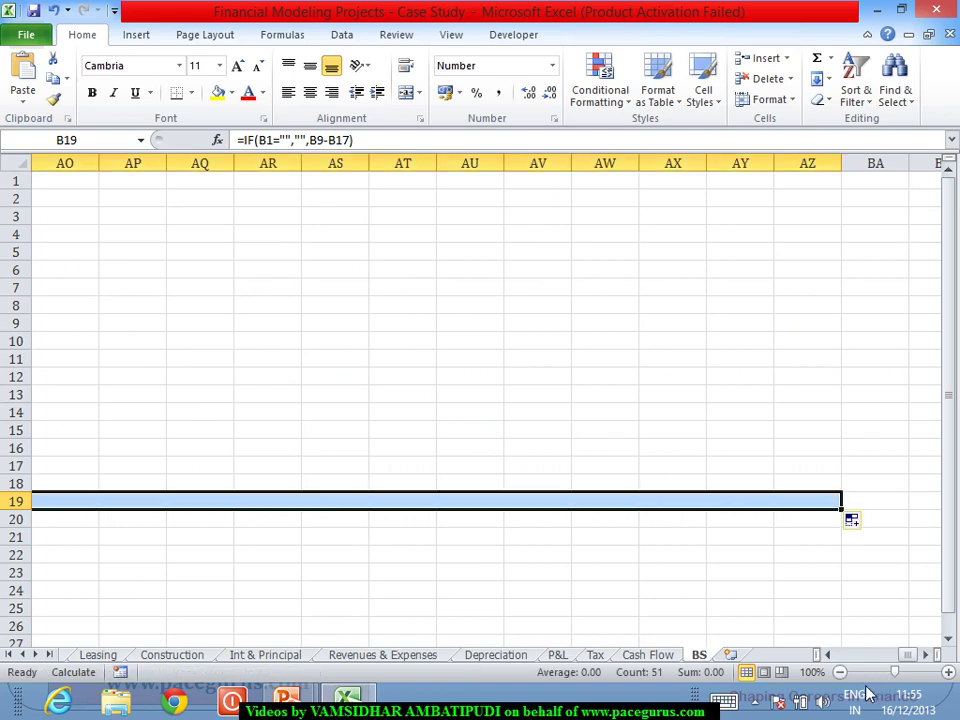
{"action": "left_click", "coordinate": [828, 656]}
{"action": "left_click_drag", "start_coordinate": [828, 656], "coordinate": [828, 656]}
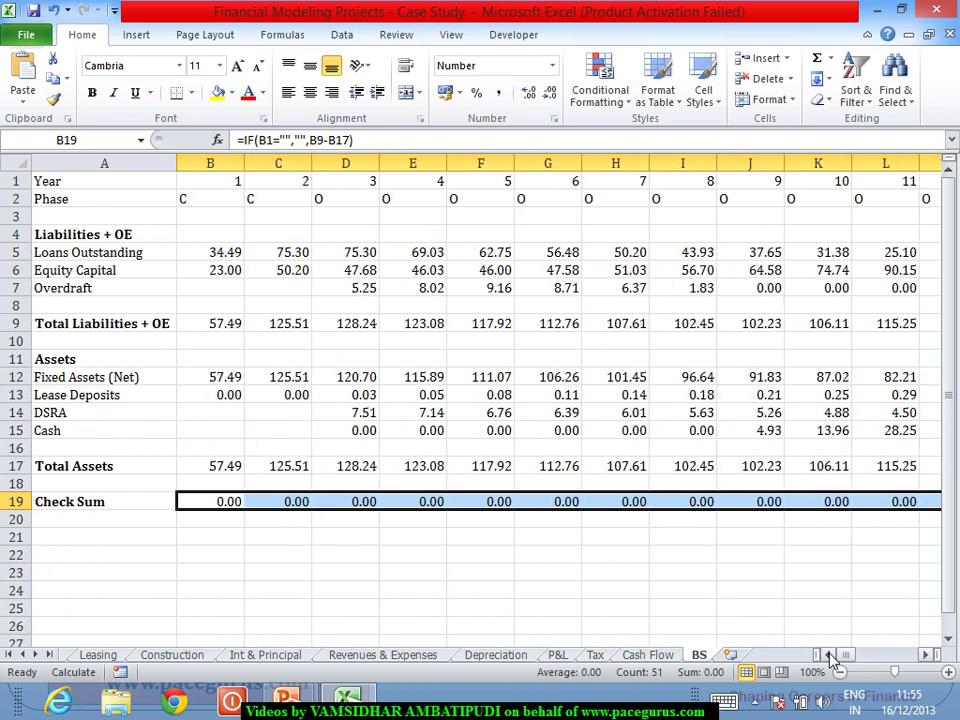
Switch from the PowerPoint presentation back to the Excel financial model workbook
{"action": "left_click", "coordinate": [566, 556]}
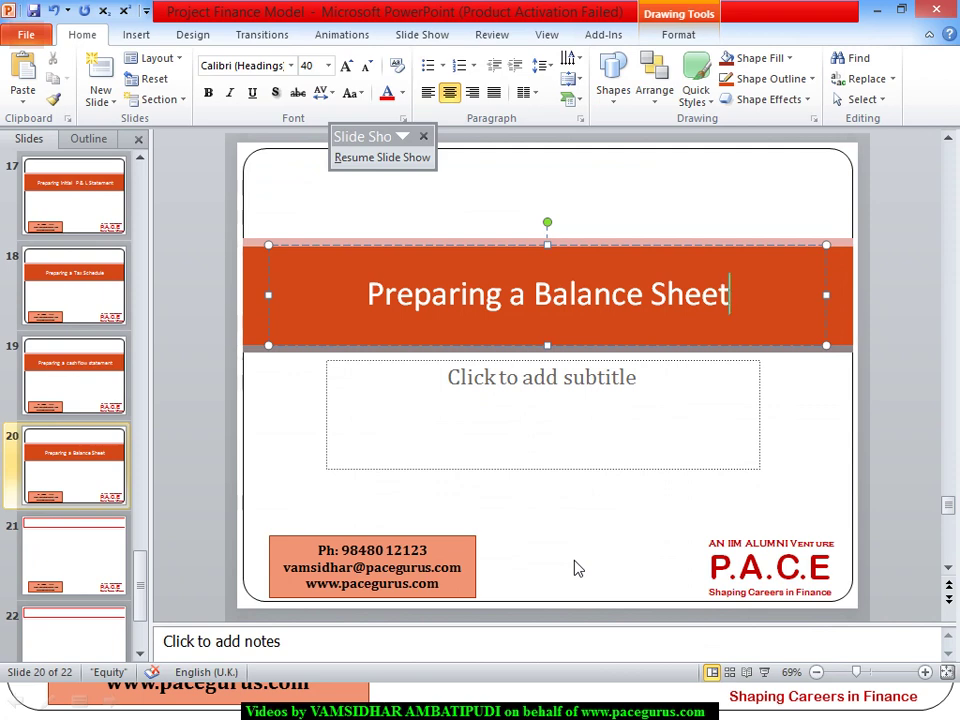
{"action": "key", "text": "alt+Tab"}
{"action": "key", "text": "alt+Tab"}
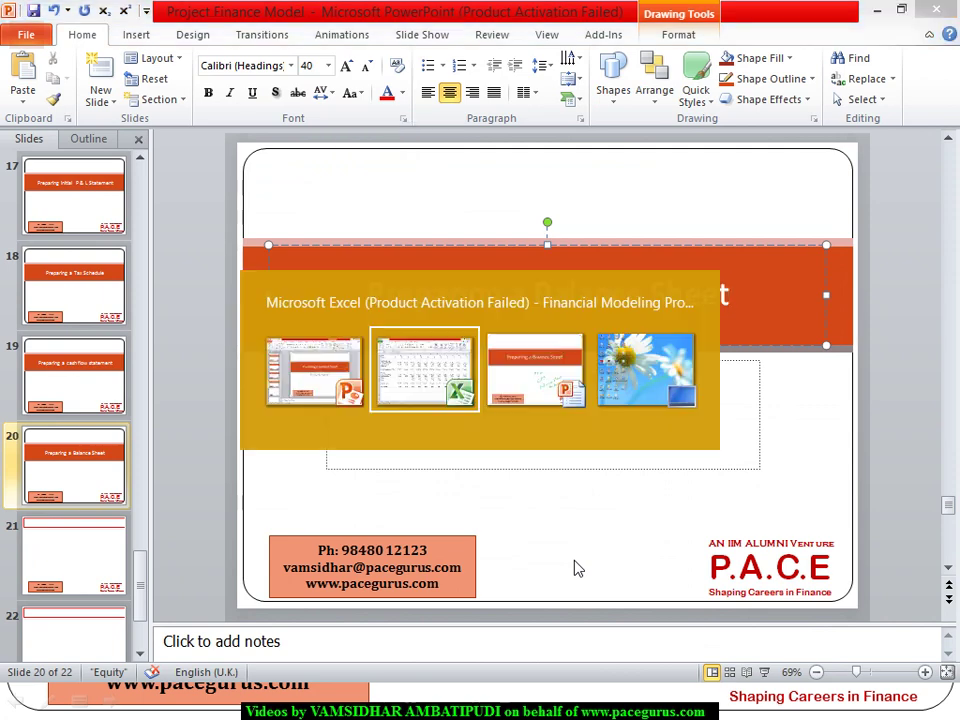